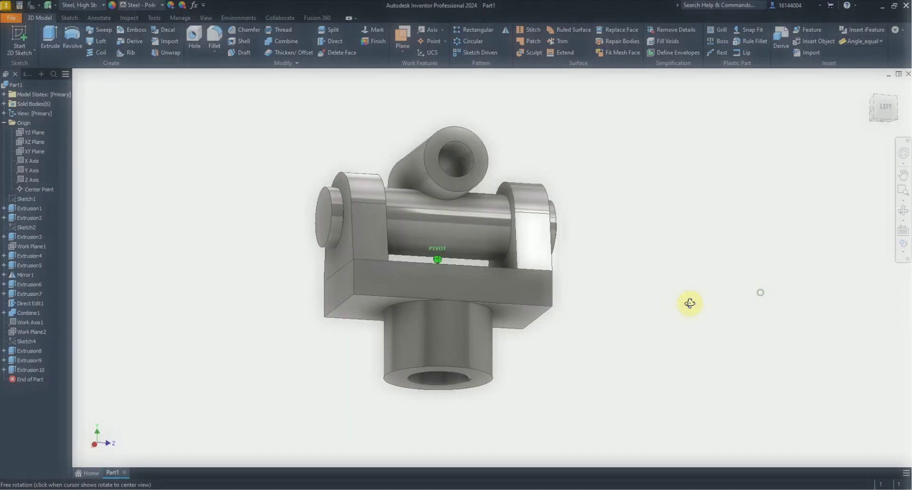
Orbit the finished steel bracket to preview it from another angle
mouse_move(690, 304)
mouse_down()
mouse_move(590, 306)
mouse_move(688, 320)
mouse_move(560, 251)
mouse_move(517, 277)
mouse_move(523, 332)
mouse_move(511, 384)
mouse_move(442, 355)
mouse_move(652, 329)
mouse_move(572, 299)
mouse_move(525, 310)
mouse_move(503, 373)
mouse_move(486, 325)
mouse_move(504, 333)
mouse_up()
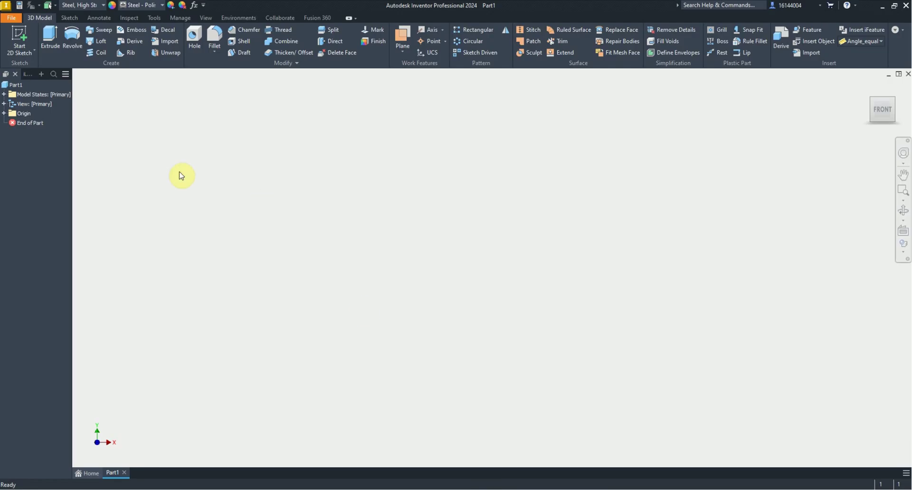
Start a sketch on the horizontal XZ plane and draw two concentric circles at the origin
click(20, 52)
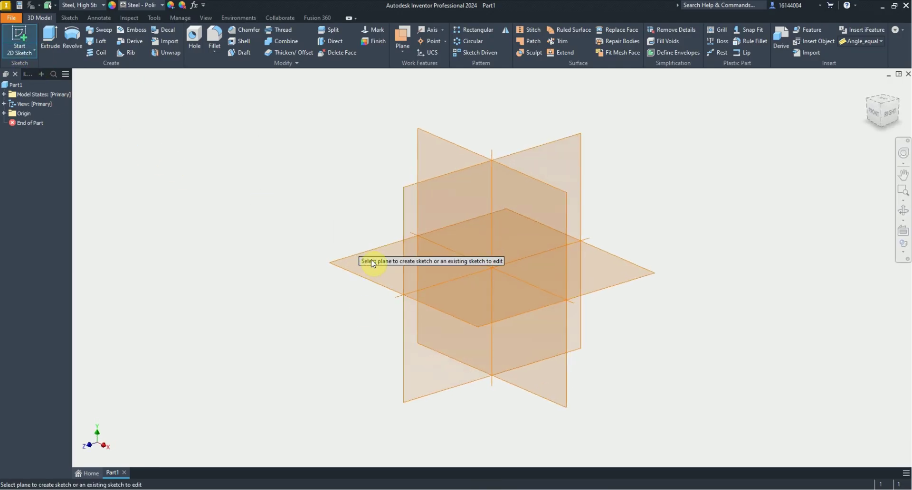
click(369, 277)
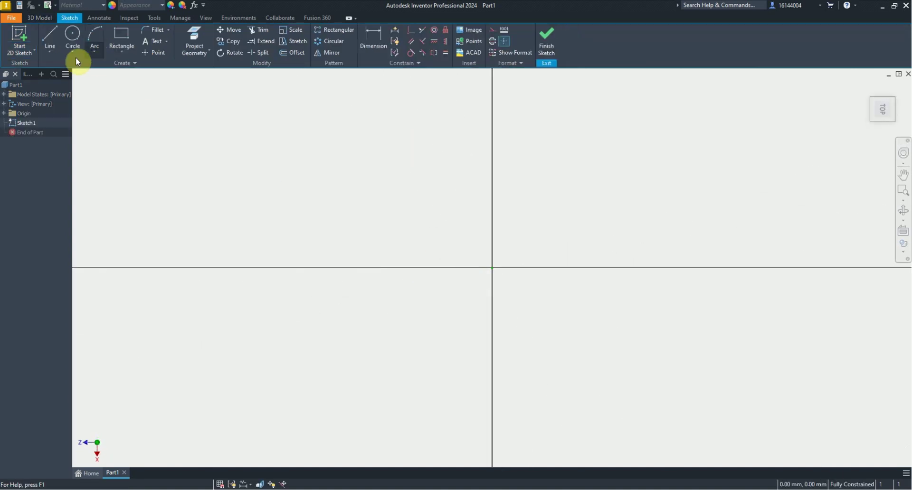
click(73, 47)
click(492, 268)
click(418, 213)
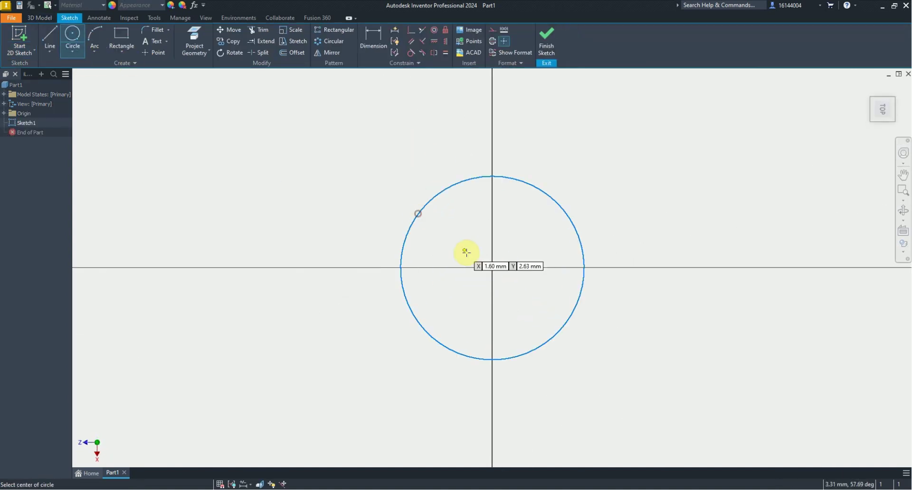
click(491, 269)
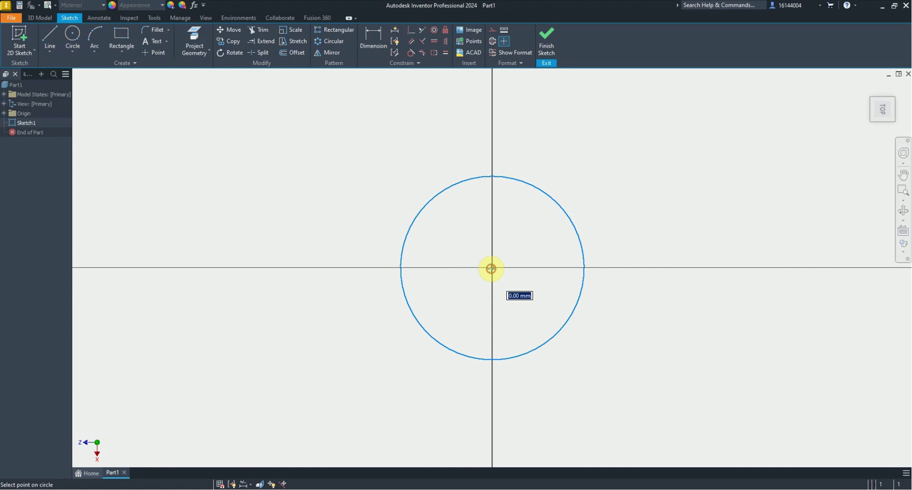
click(392, 193)
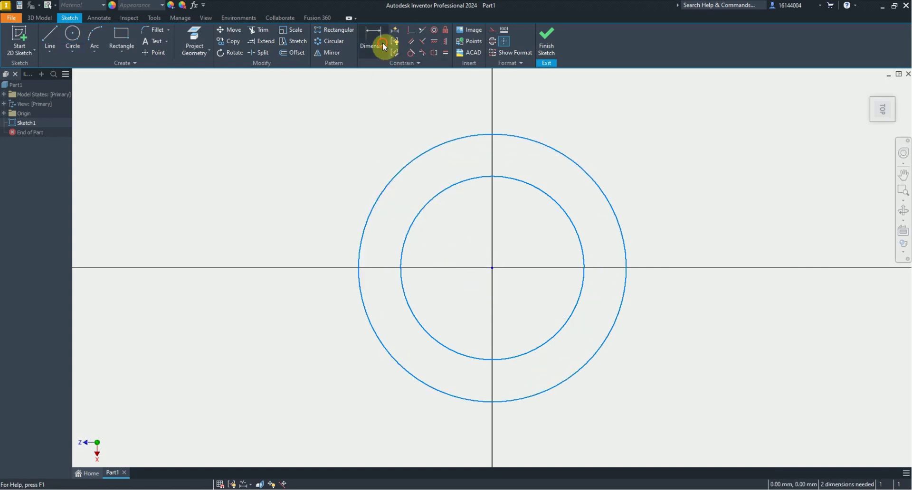
Dimension the inner circle Ø50 and the outer circle Ø90, checking the reference drawing
click(401, 259)
click(378, 231)
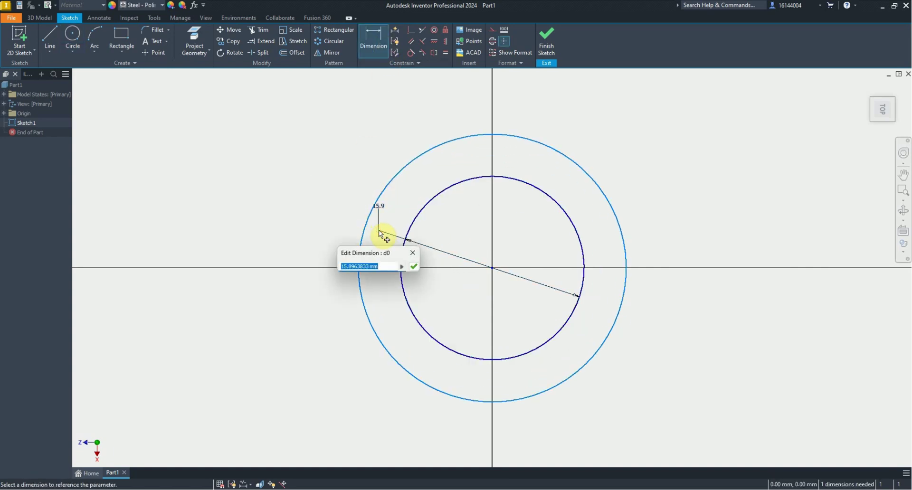
key(Return)
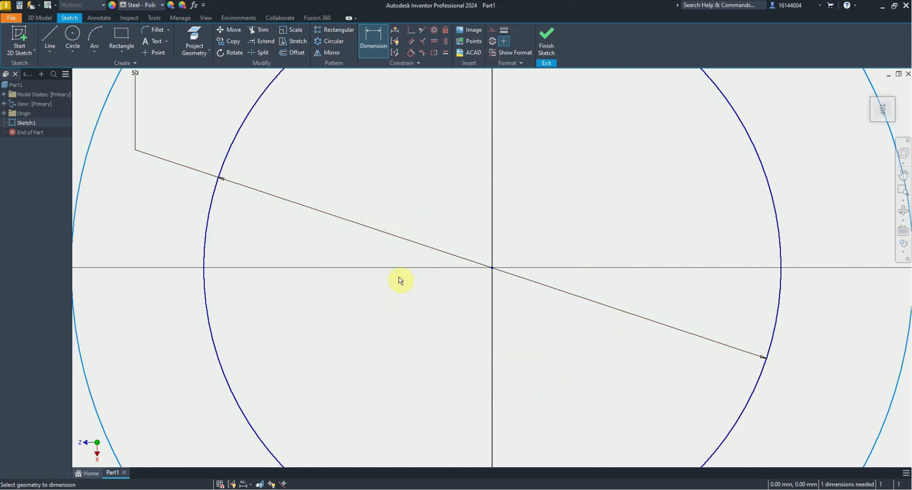
click(344, 182)
click(303, 175)
text(9)
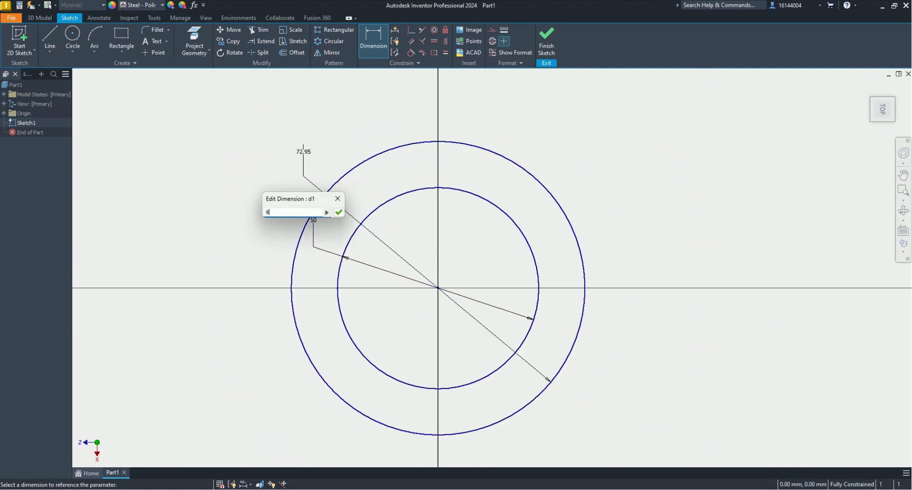
text(0)
key(Return)
key(alt+Tab)
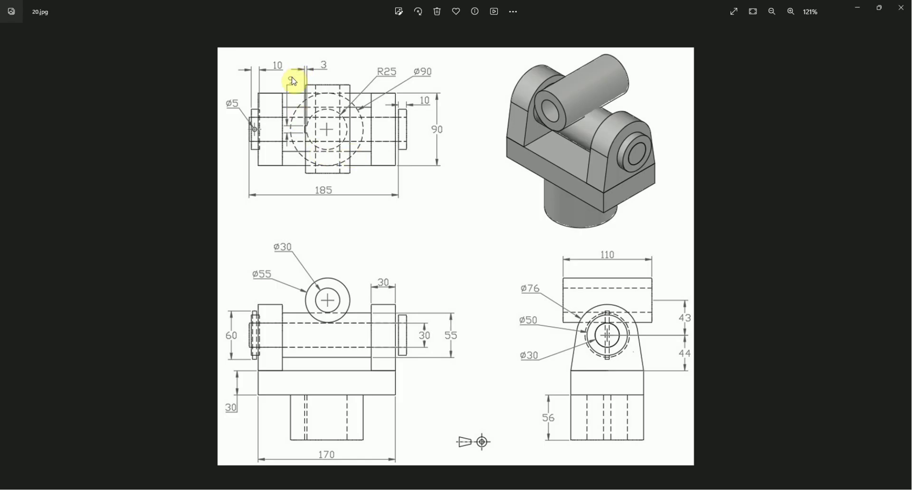
key(alt+Tab)
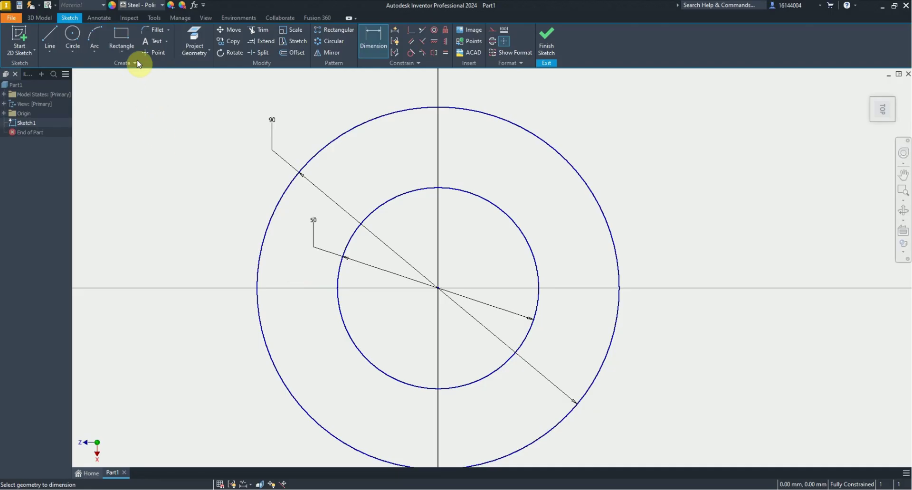
Draw a small rectangle at the inner circle's left edge and trim its inside edge
click(121, 38)
click(319, 277)
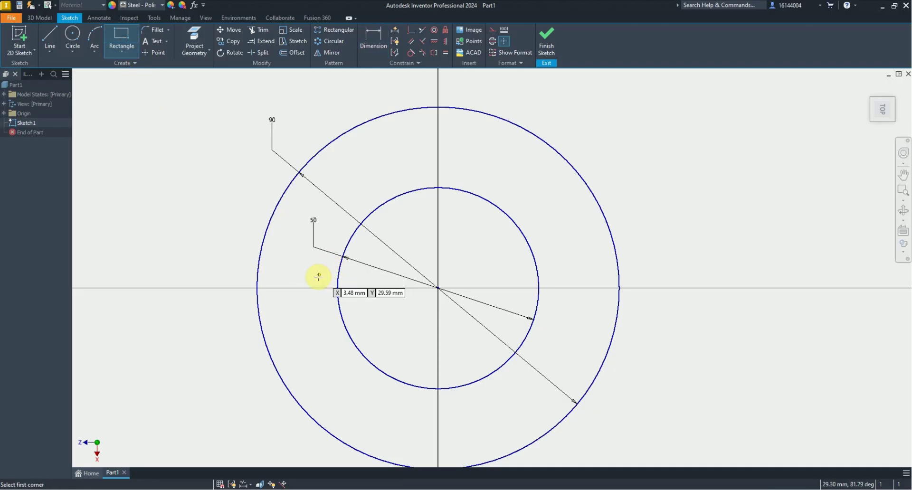
click(350, 300)
key(Escape)
scroll(361, 288, up, 3)
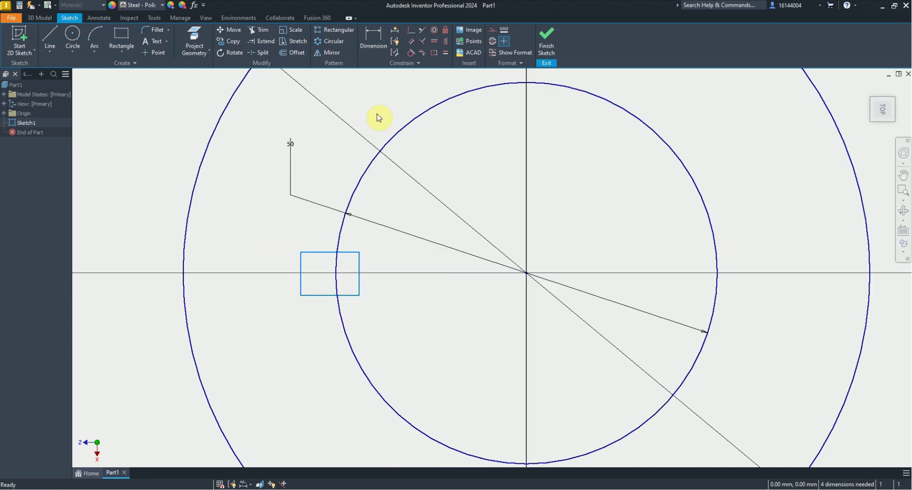
click(351, 253)
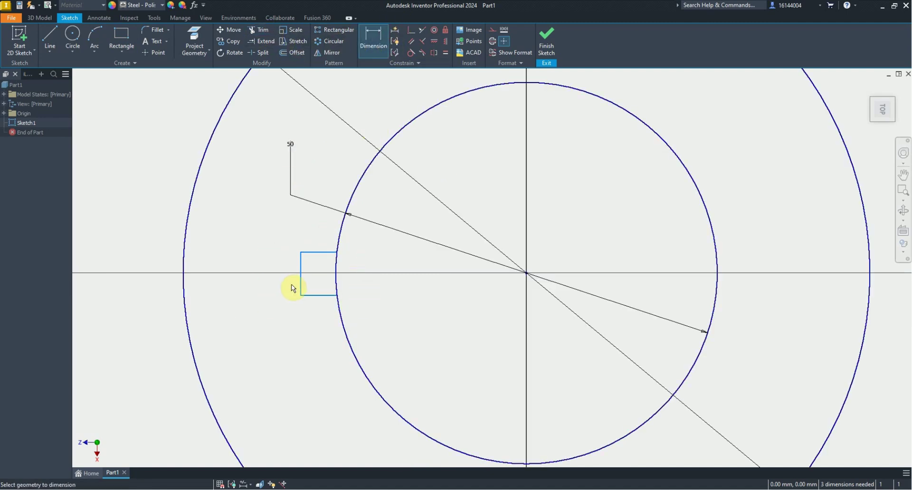
Dimension the notch 9 high and 3 wide
click(277, 291)
click(299, 274)
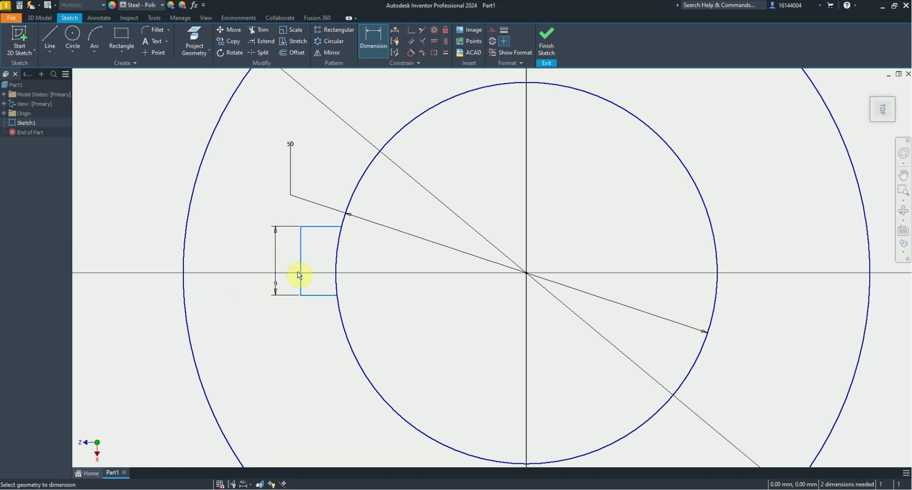
click(301, 229)
click(332, 175)
text(3)
key(Return)
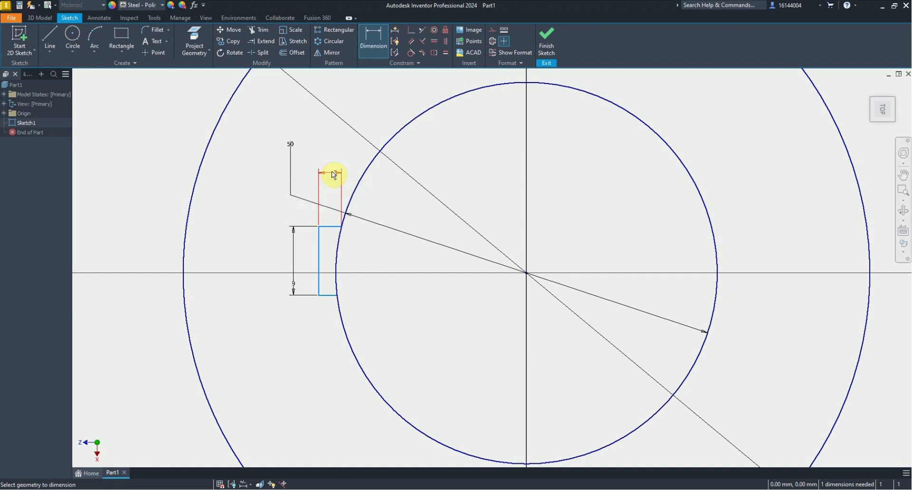
key(Escape)
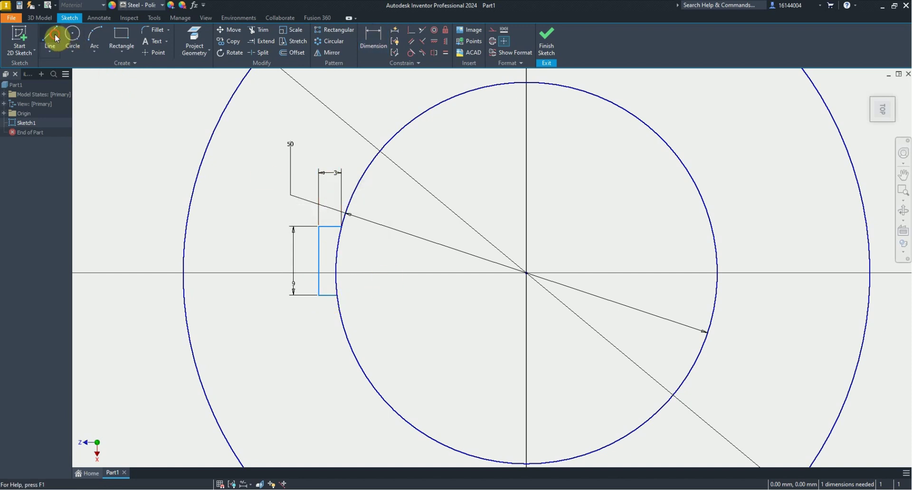
Add a horizontal construction line from the centre and make the notch symmetric about it
click(50, 37)
click(525, 273)
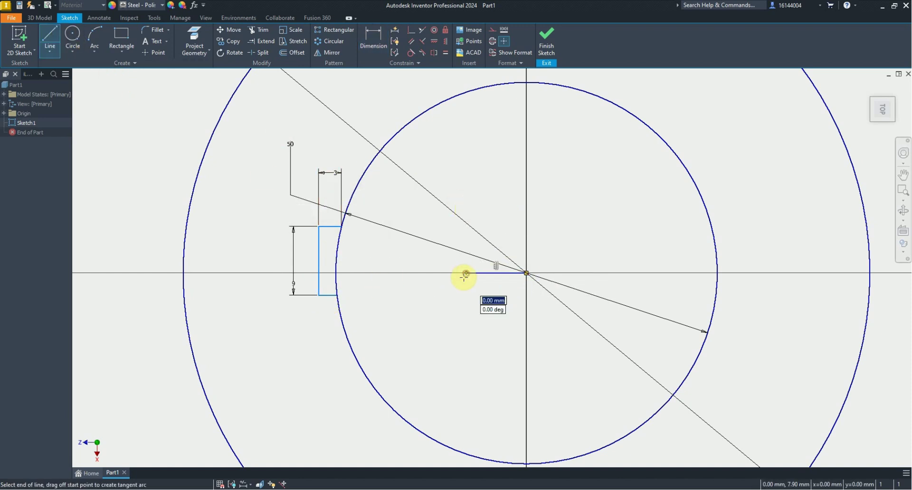
click(466, 274)
key(Escape)
click(494, 29)
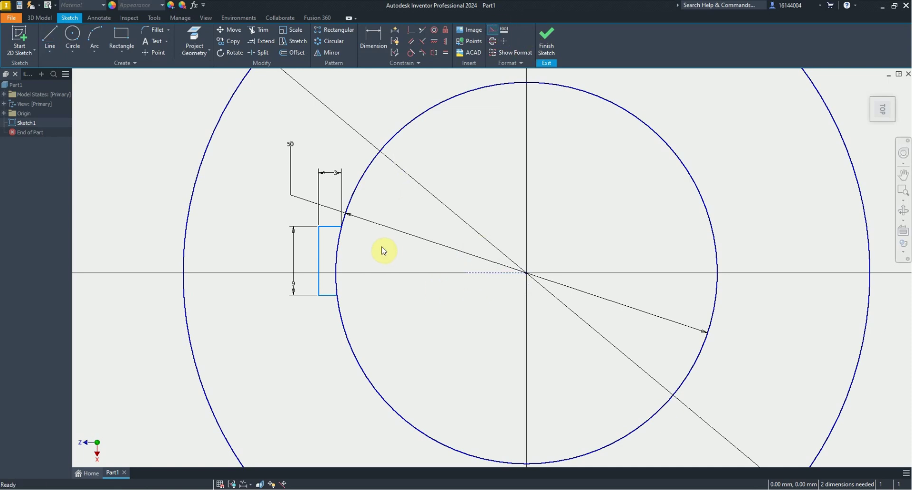
click(434, 52)
click(338, 226)
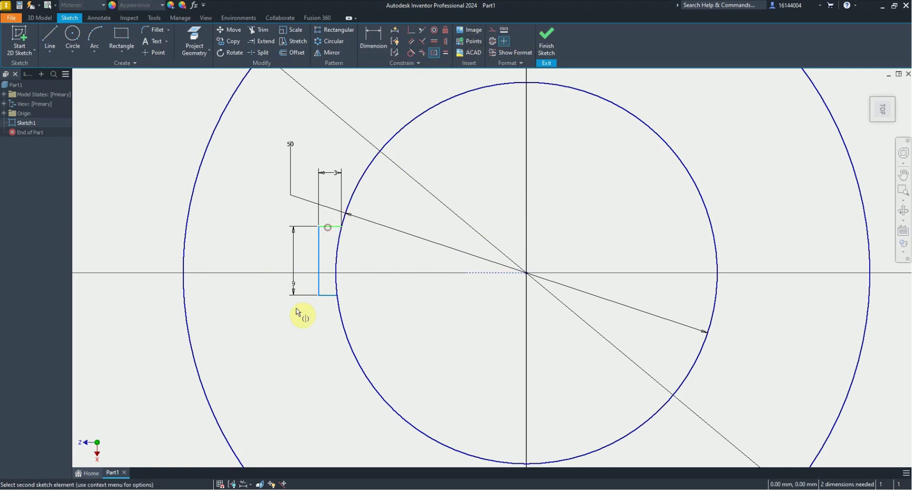
click(324, 294)
click(483, 269)
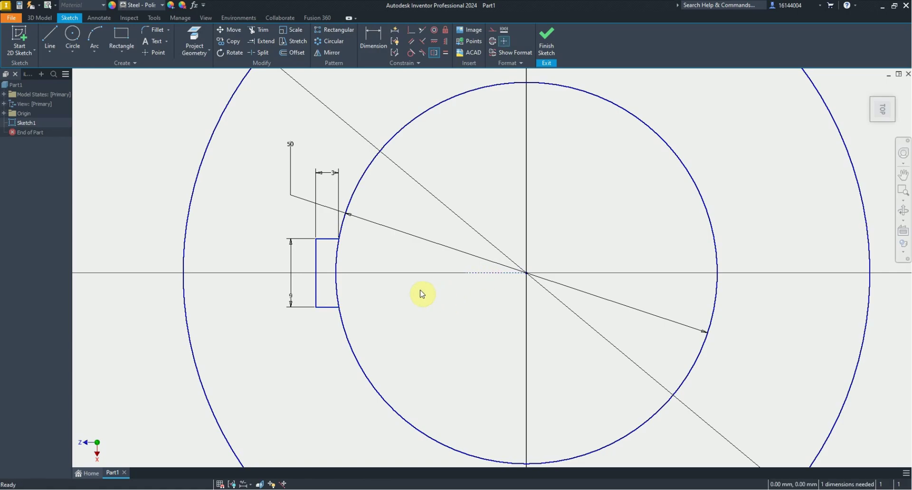
key(alt+Tab)
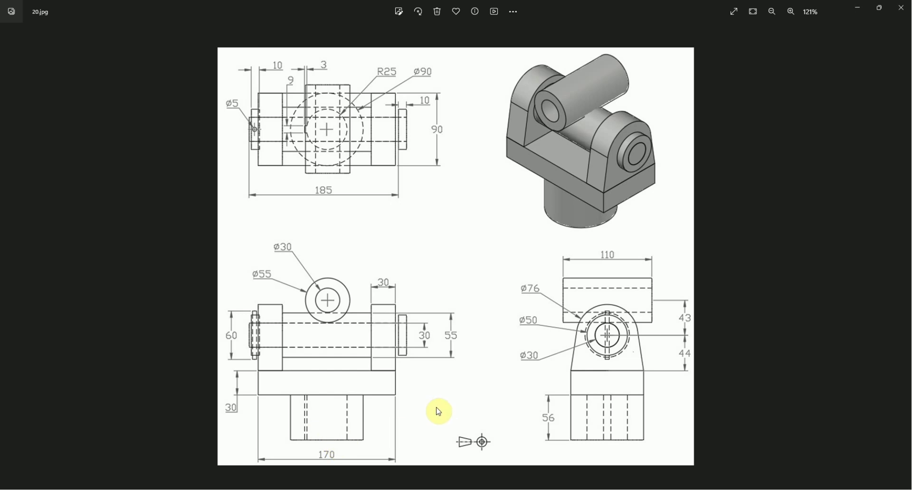
key(alt+Tab)
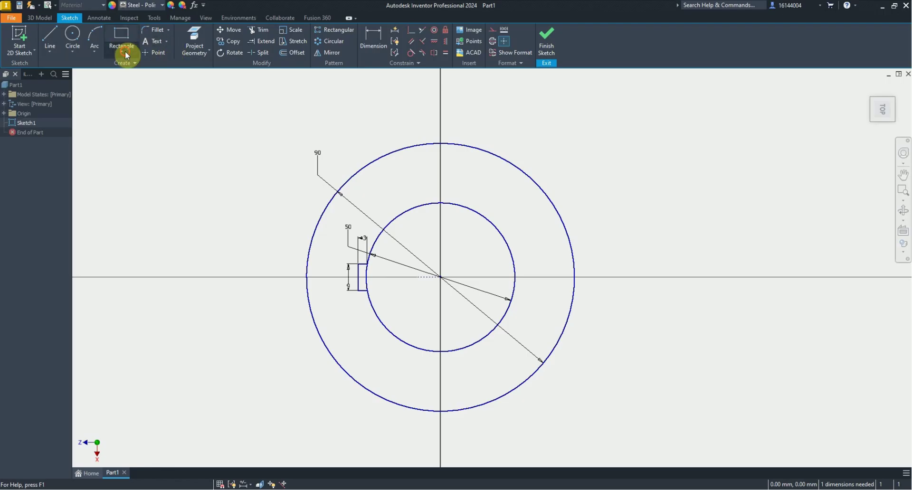
Draw a centre-point rectangle at the origin enclosing both circles
click(127, 55)
click(134, 116)
click(441, 277)
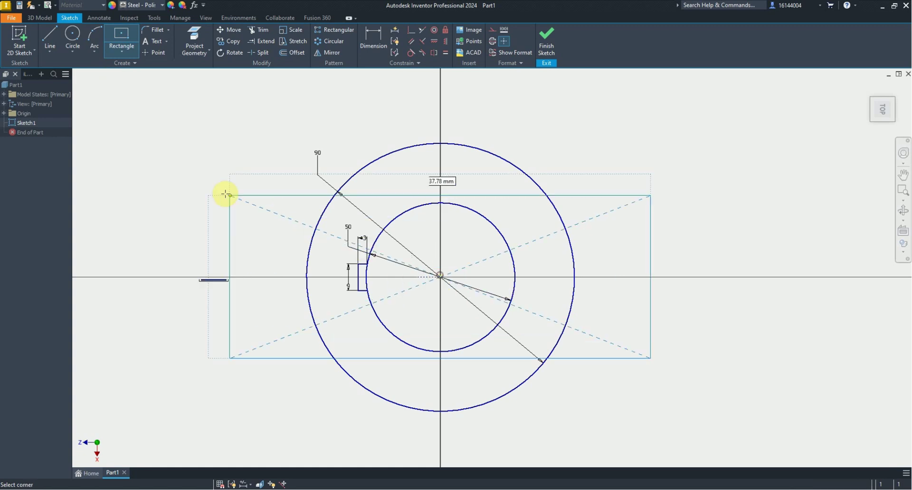
click(205, 126)
Dimension the rectangle 90 high and 170 wide
click(373, 38)
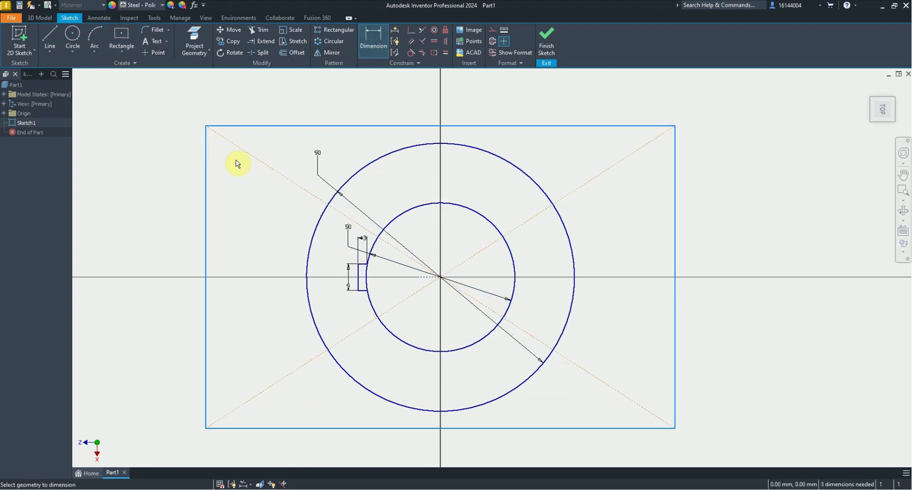
click(205, 187)
click(162, 192)
text(90)
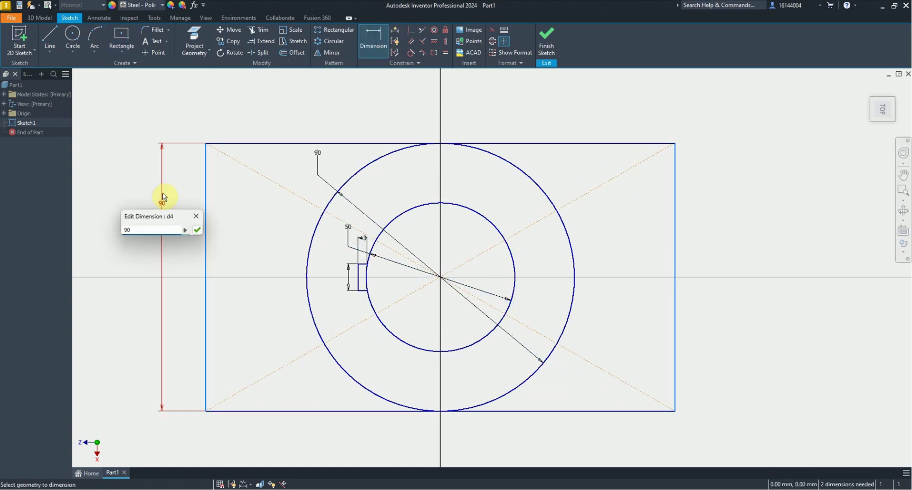
key(Return)
click(286, 143)
click(292, 102)
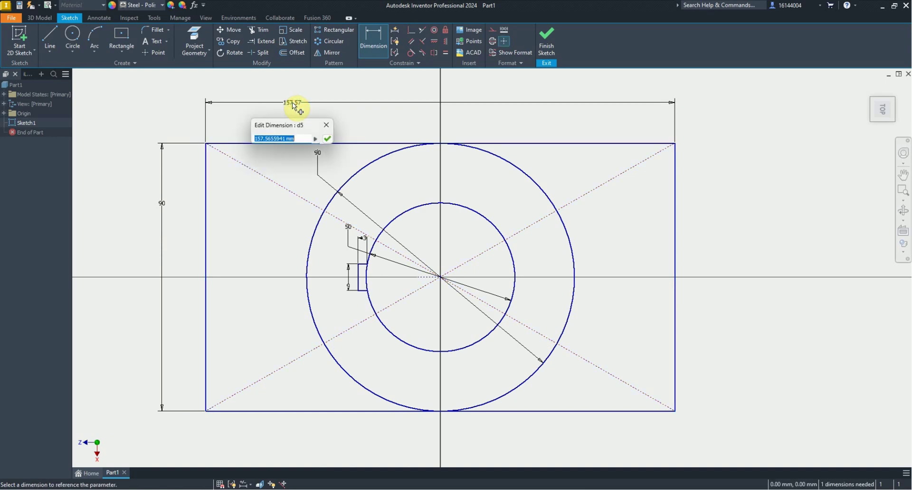
text(170)
key(Return)
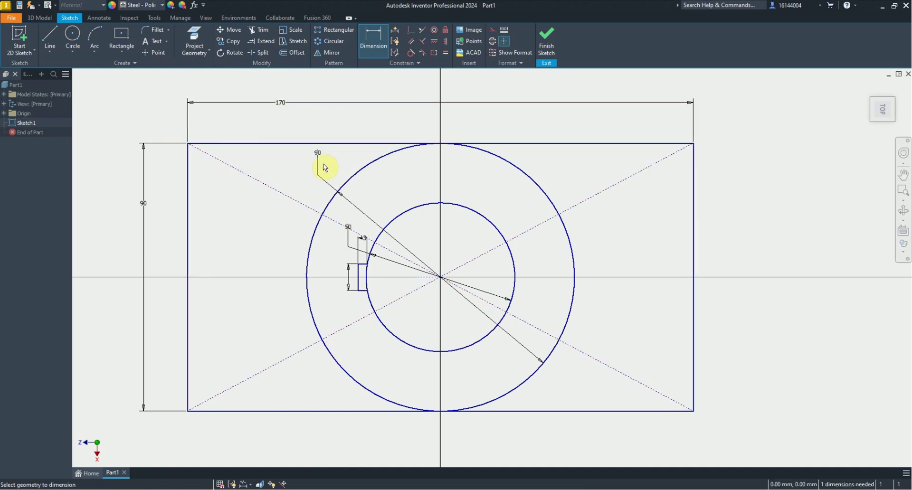
click(41, 17)
click(47, 38)
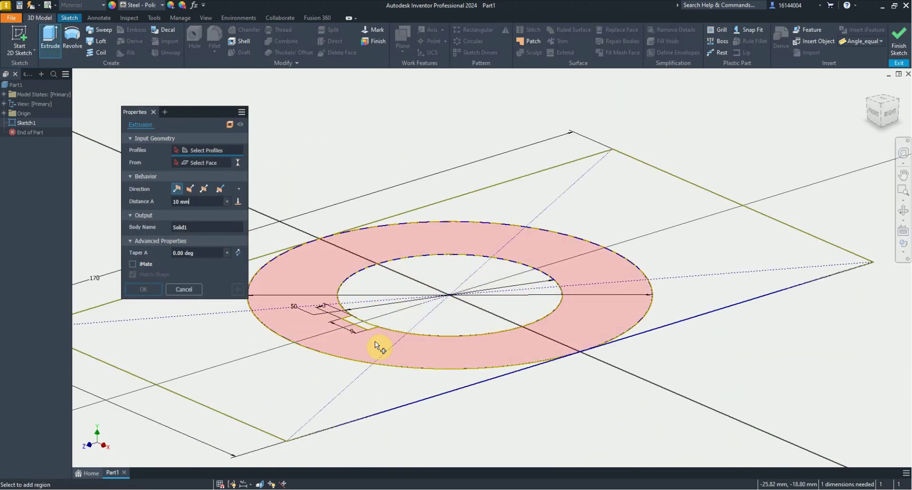
Extrude the ring between the circles 56 mm into the boss cylinder
click(375, 341)
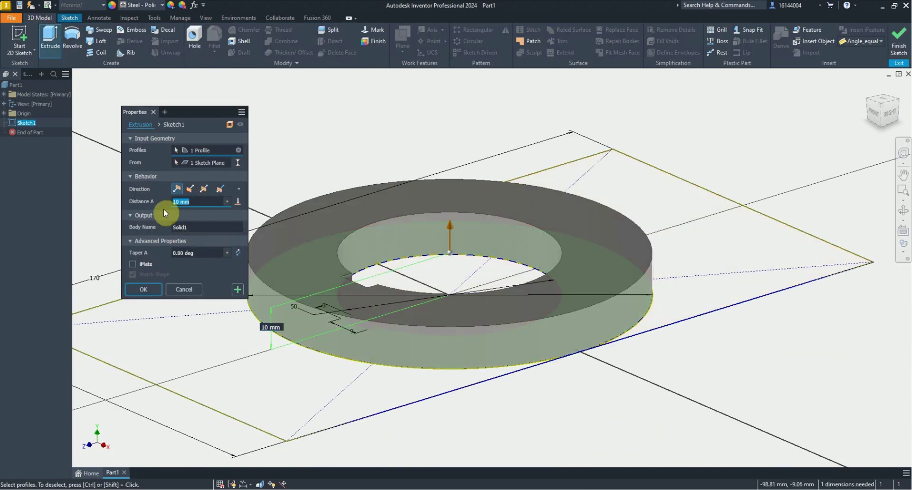
text(56)
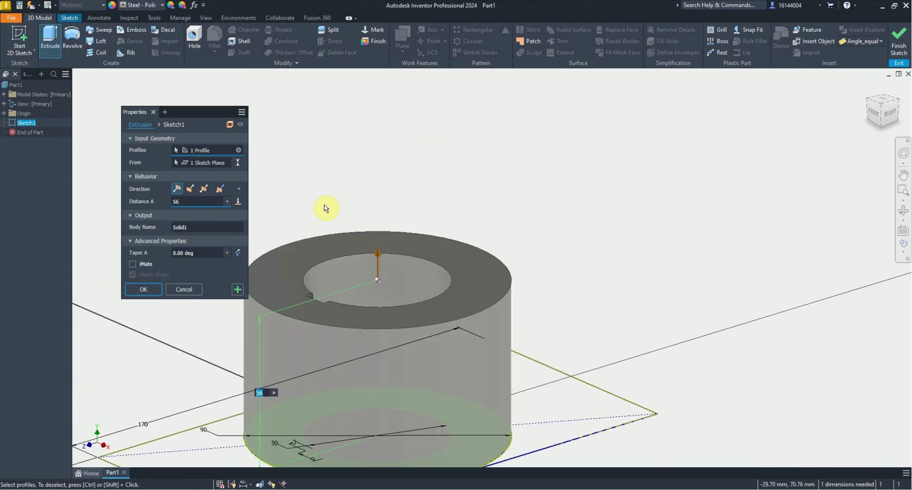
scroll(324, 208, up, 3)
click(238, 291)
Extrude the 170 by 90 rectangle from the cylinder's top face, joined and flipped upward
click(291, 388)
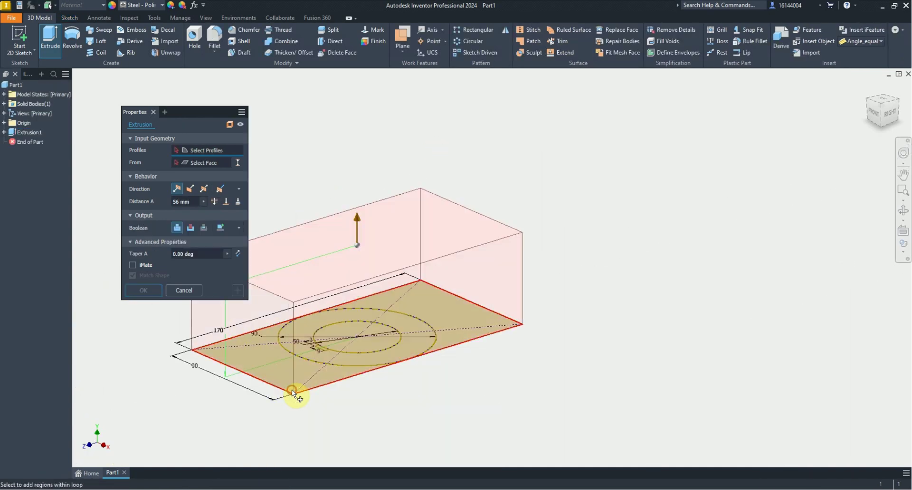
click(226, 164)
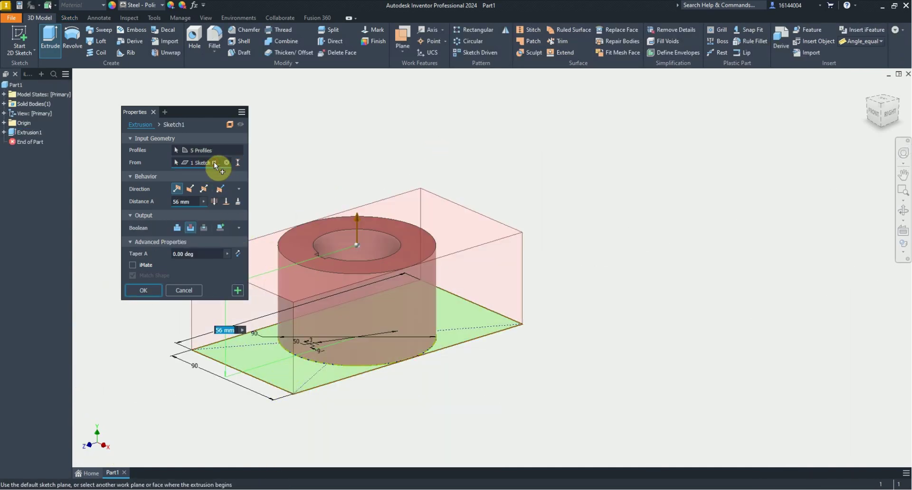
click(302, 245)
click(175, 228)
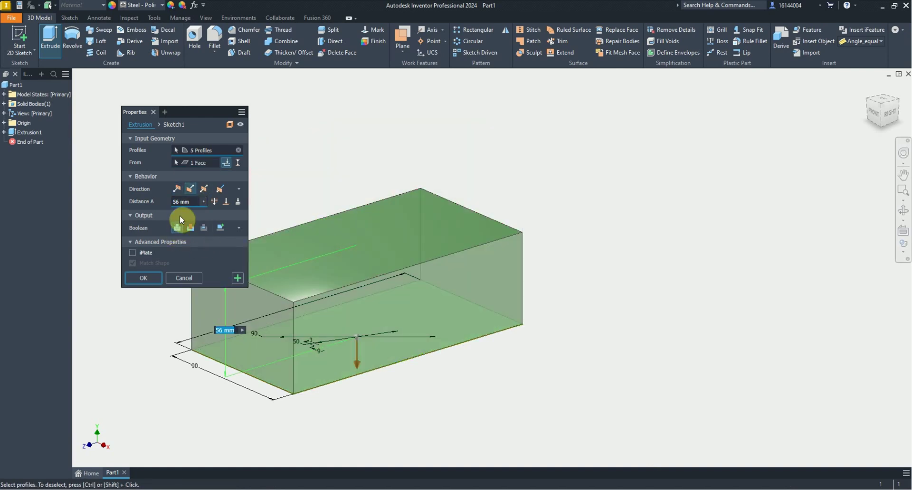
click(190, 189)
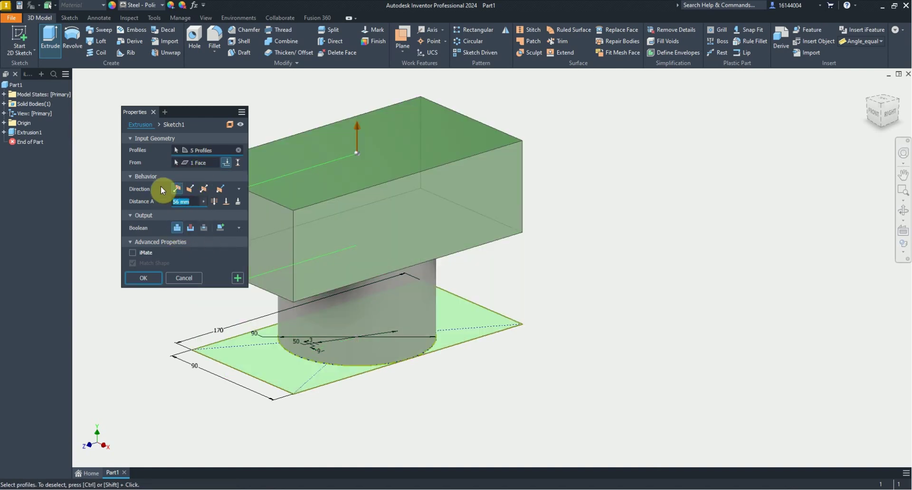
click(151, 278)
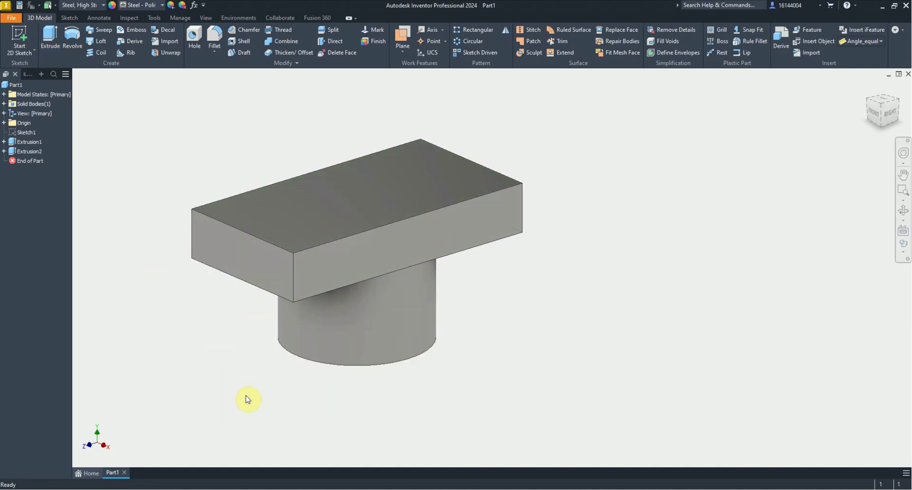
shift+middle_drag(263, 377, 226, 370)
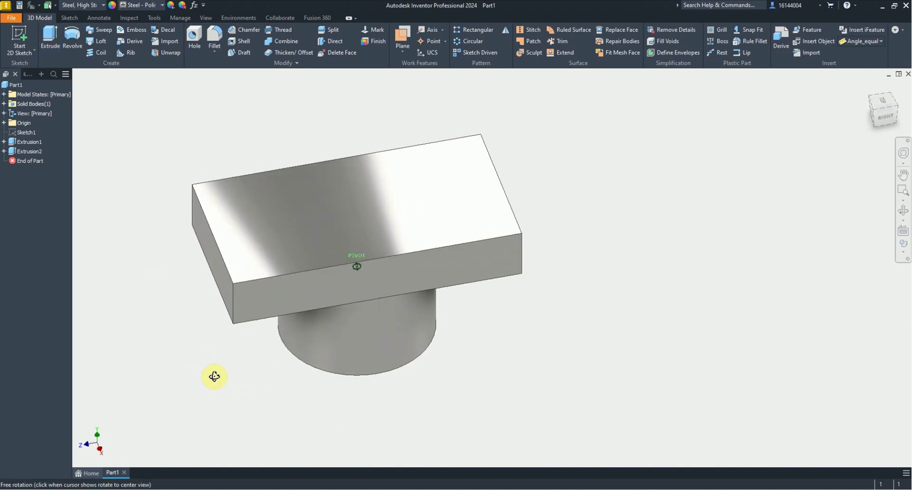
key(alt+Tab)
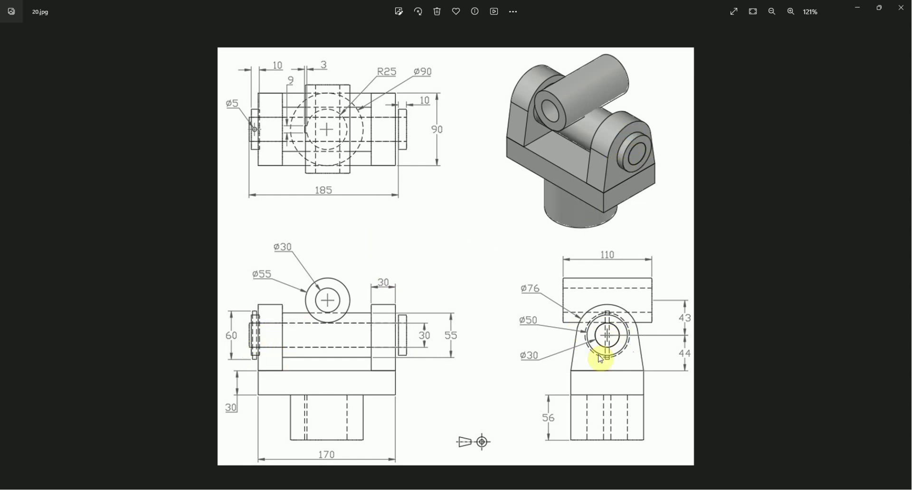
key(alt+Tab)
mouse_move(574, 295)
shift+middle_down()
mouse_move(472, 299)
mouse_move(489, 289)
shift+middle_up()
Start a new sketch on the block's front face and place a circle above the block
right_click(555, 269)
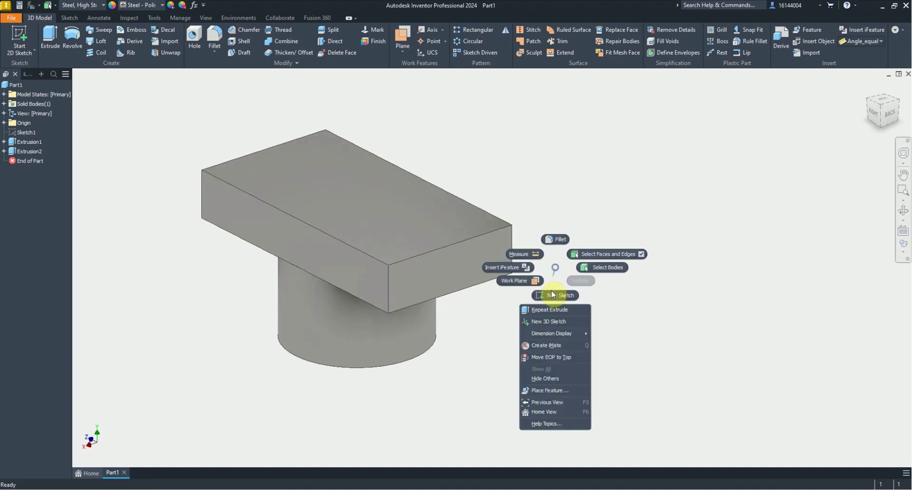
click(551, 294)
click(487, 264)
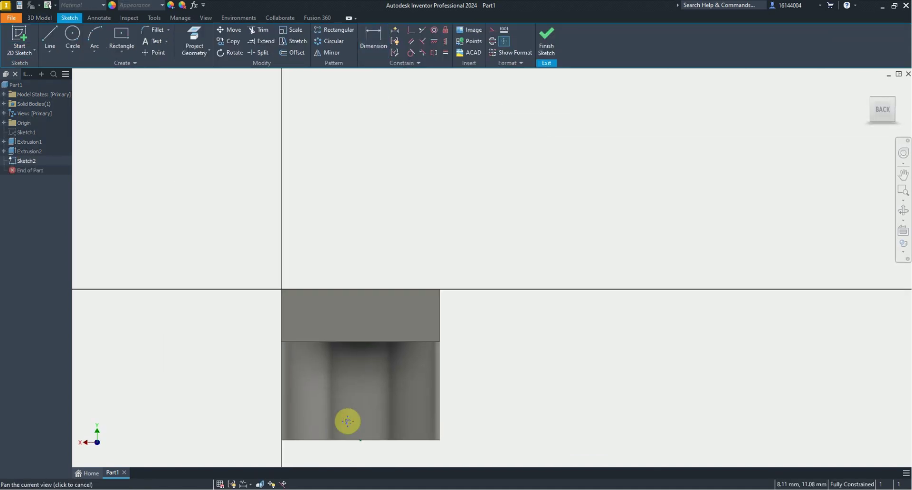
middle_click(347, 421)
click(73, 36)
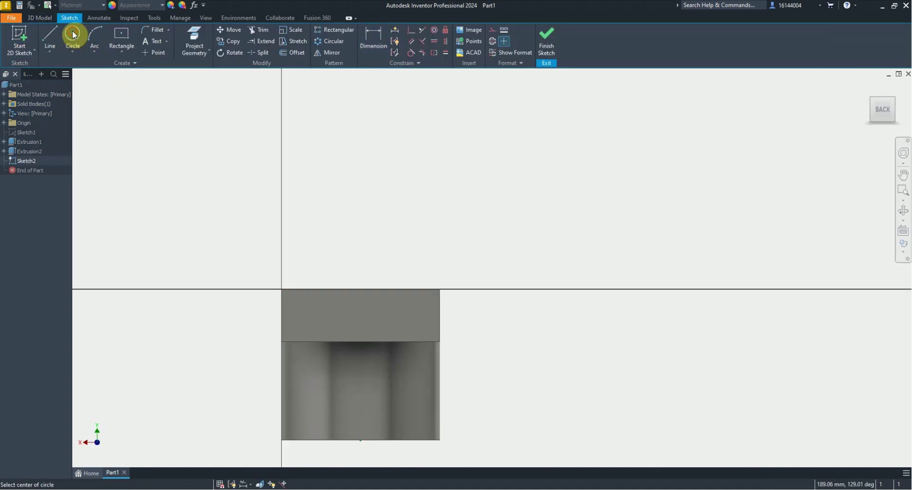
click(362, 172)
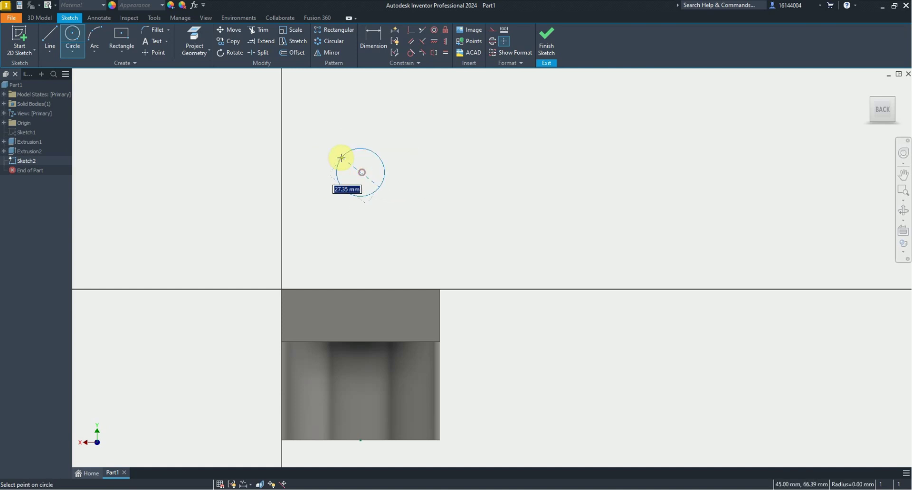
Draw a line from the block's top-left corner tangent to the circle
right_click(313, 172)
click(313, 151)
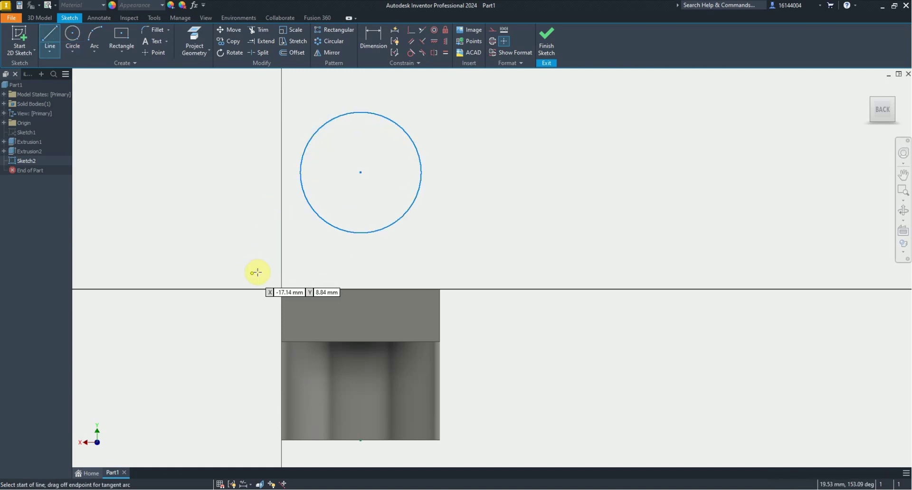
click(282, 288)
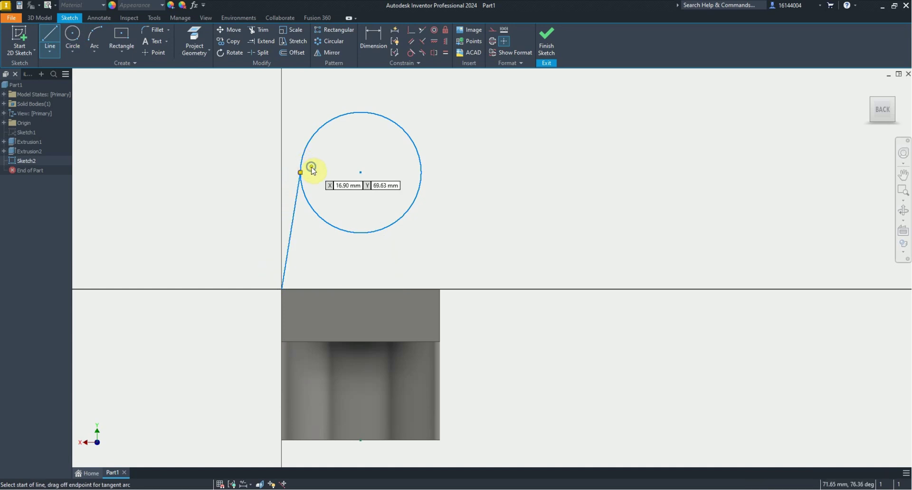
click(309, 171)
right_click(336, 173)
click(345, 173)
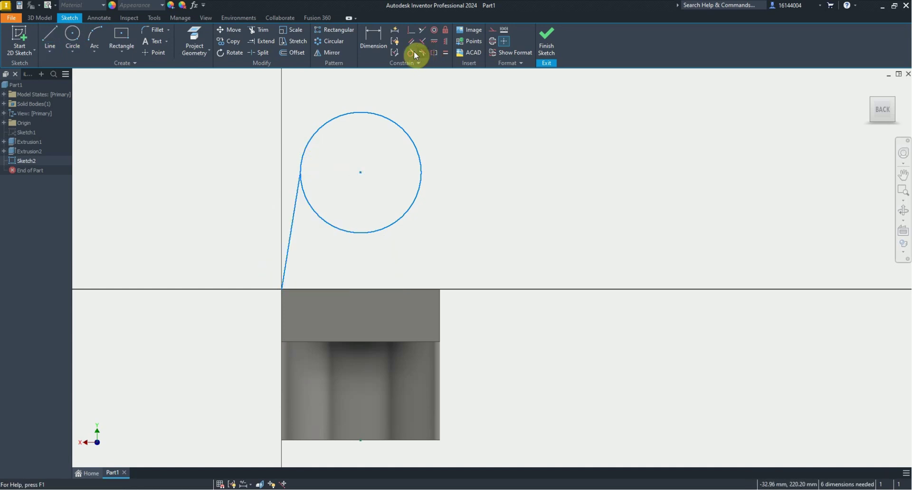
click(292, 222)
click(305, 194)
key(Escape)
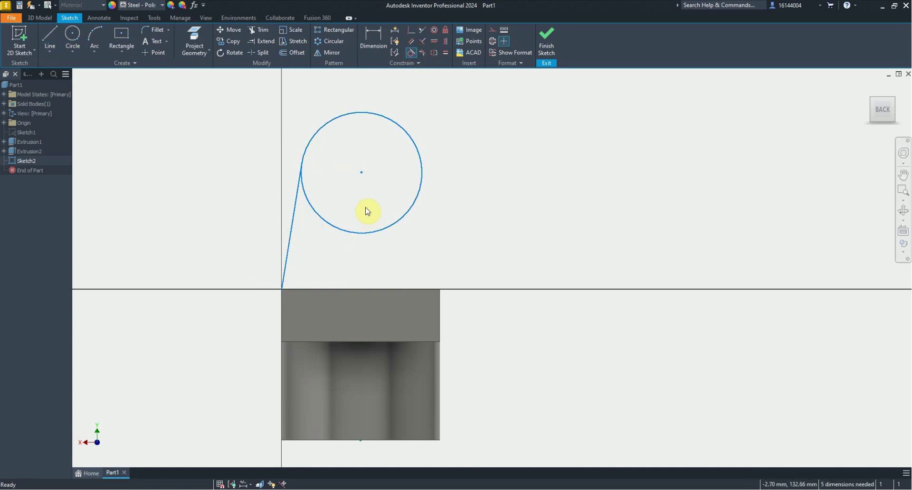
Align the circle centre vertically over the block's midpoint
click(445, 43)
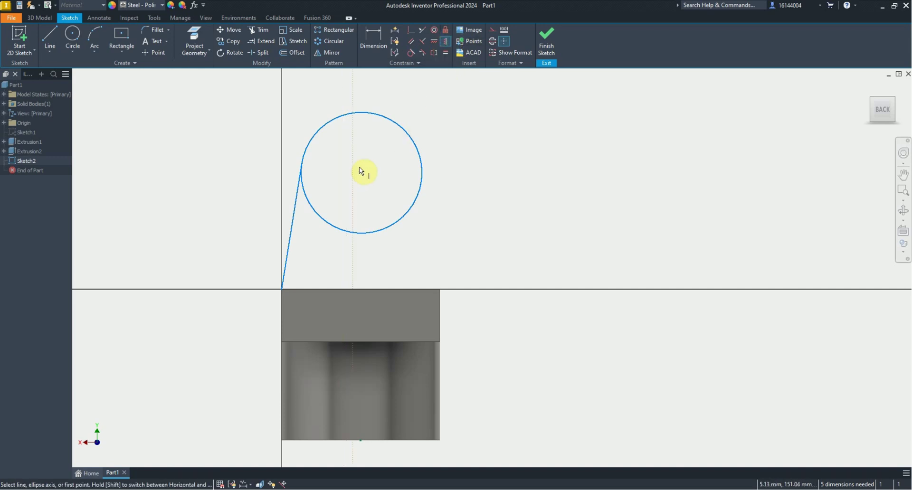
click(361, 172)
click(360, 440)
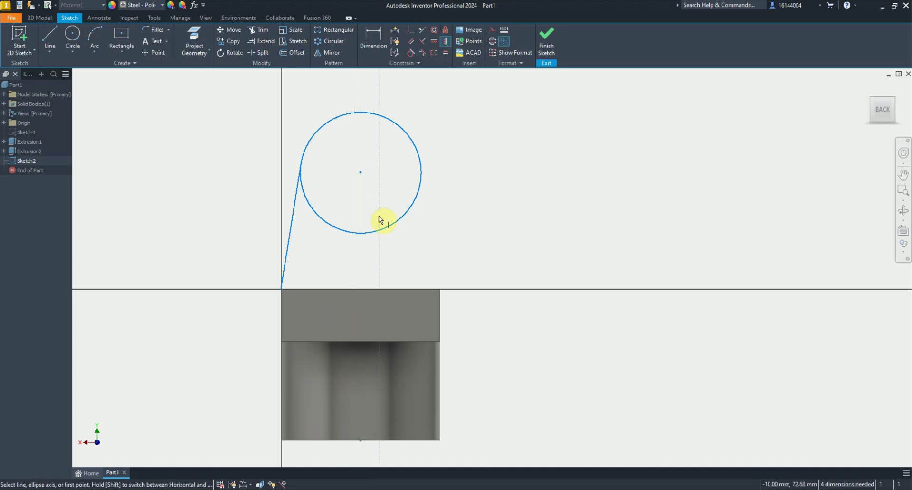
key(Escape)
Draw the right-hand line to the block's top-right corner, tangent to the circle
right_click(223, 155)
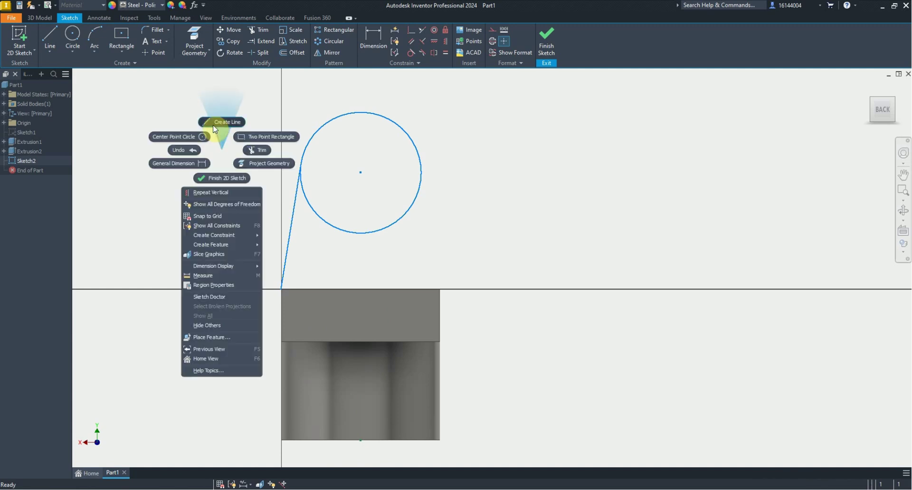
click(222, 99)
click(421, 173)
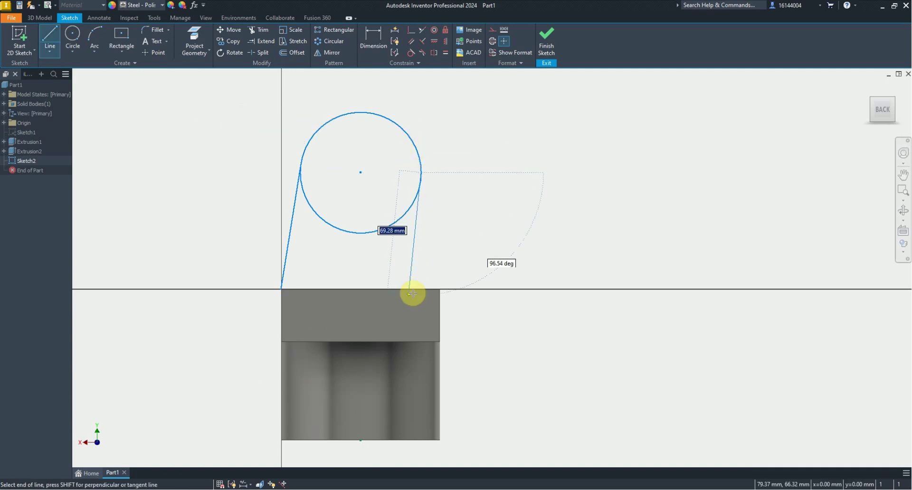
right_click(469, 240)
click(505, 240)
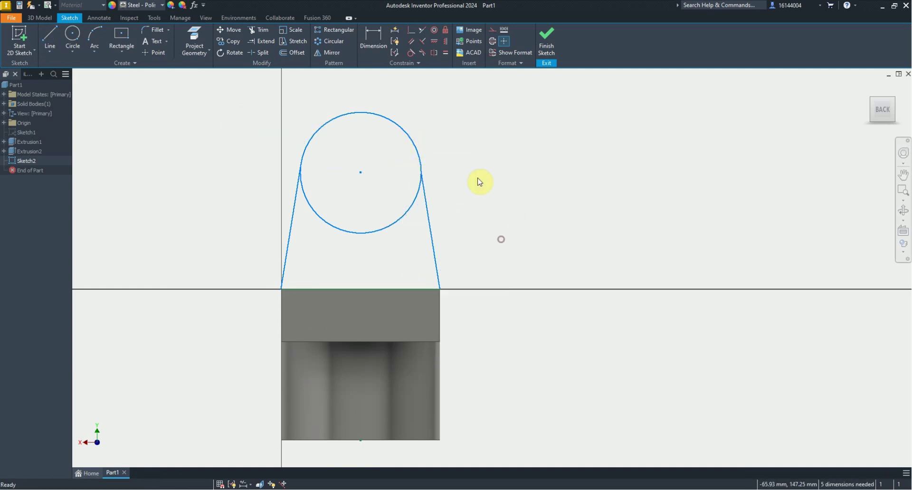
click(411, 52)
click(428, 209)
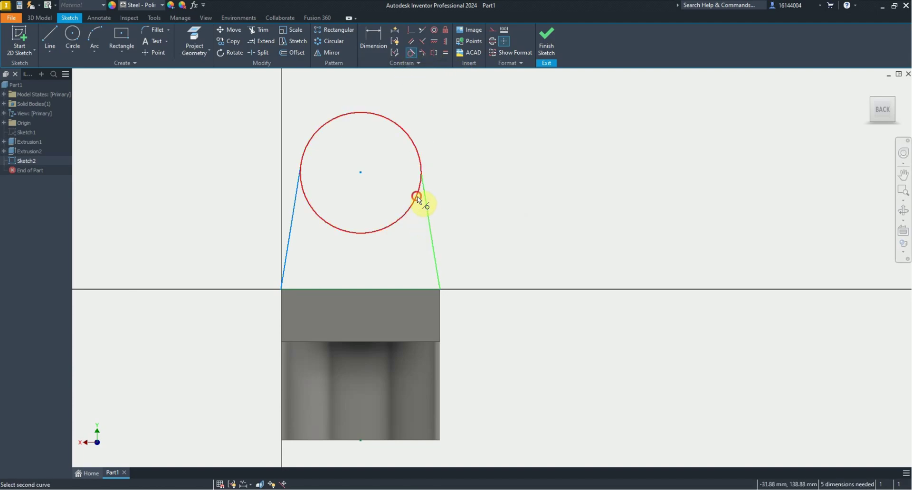
click(418, 197)
key(alt+Tab)
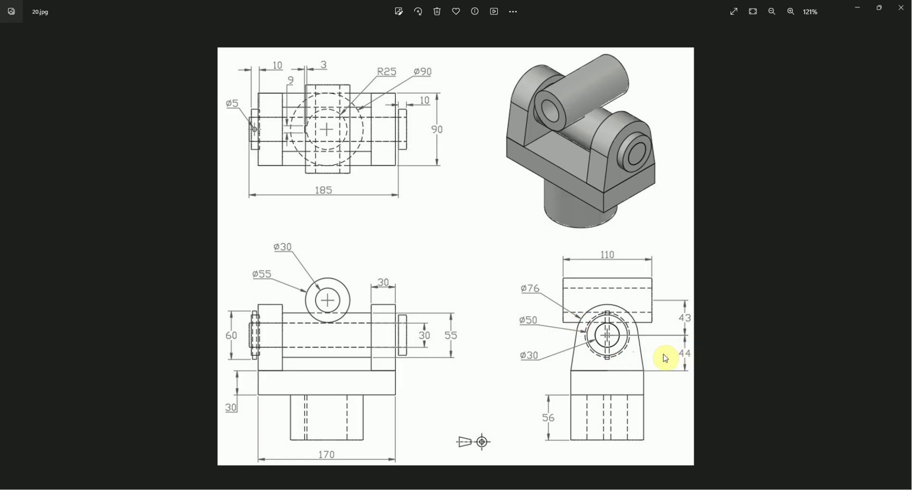
Dimension the circle centre 44 mm above the block
key(alt+Tab)
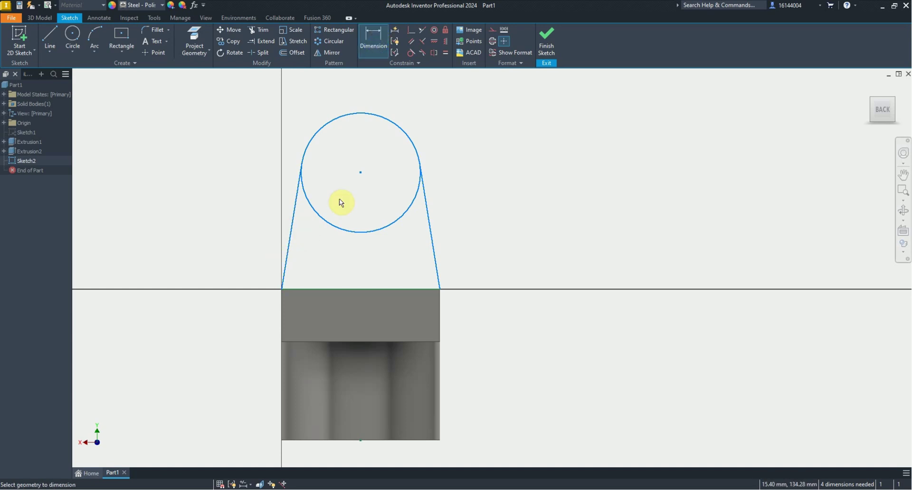
click(386, 287)
click(500, 240)
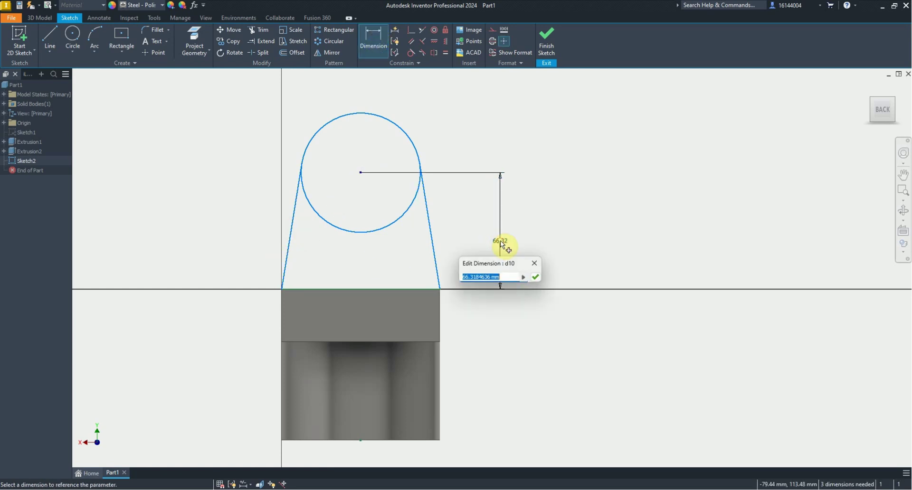
text(44)
key(Return)
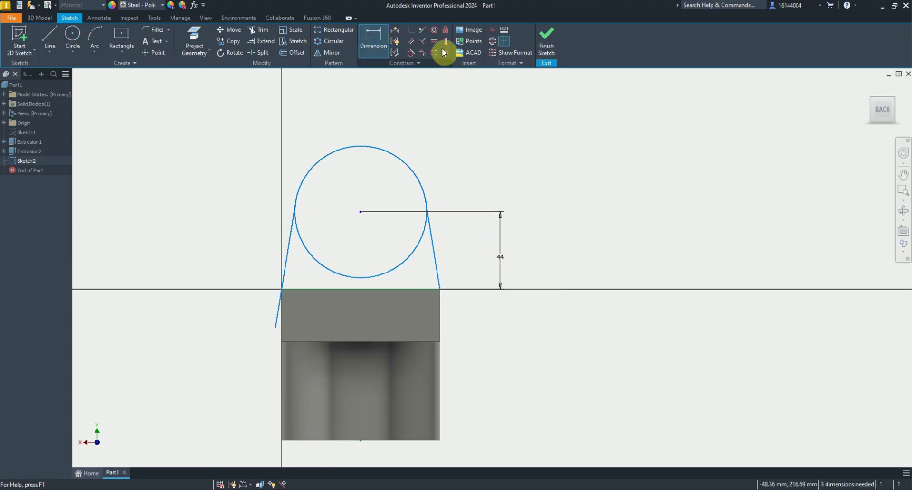
click(411, 30)
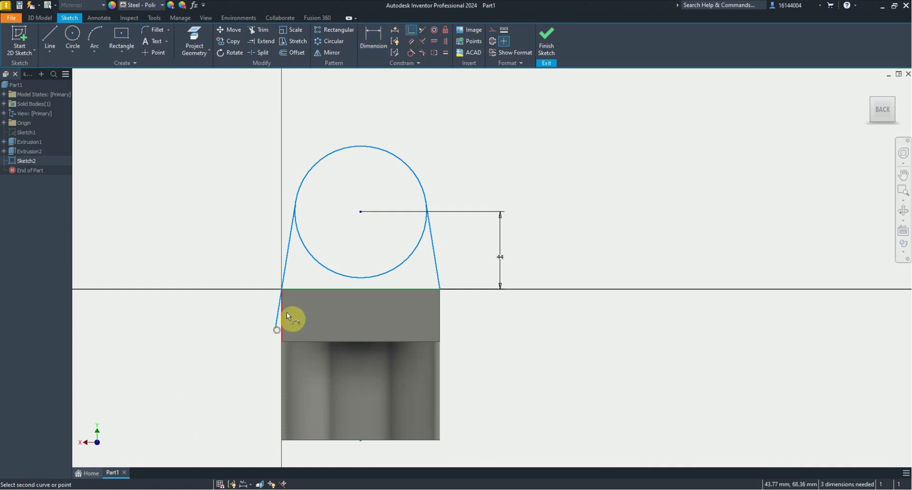
Trim away the circle's lower arc to leave an arched lug outline
click(261, 30)
click(306, 253)
key(alt+Tab)
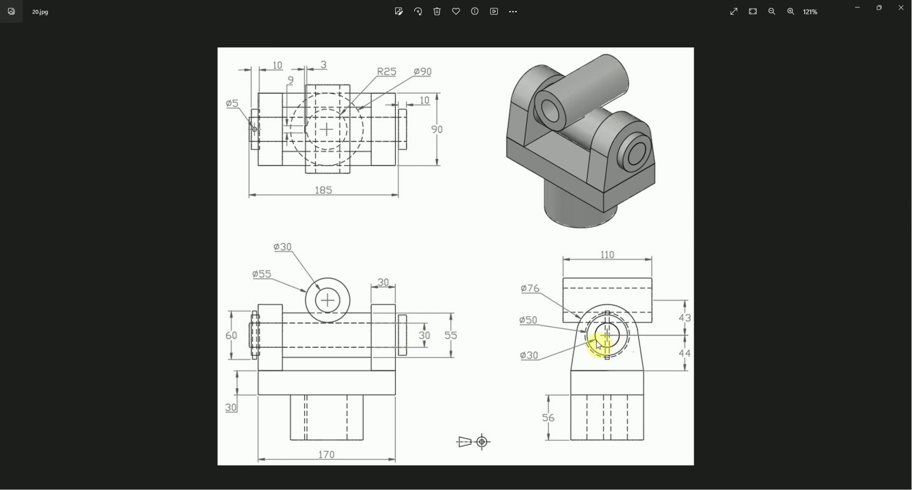
key(alt+Tab)
click(69, 48)
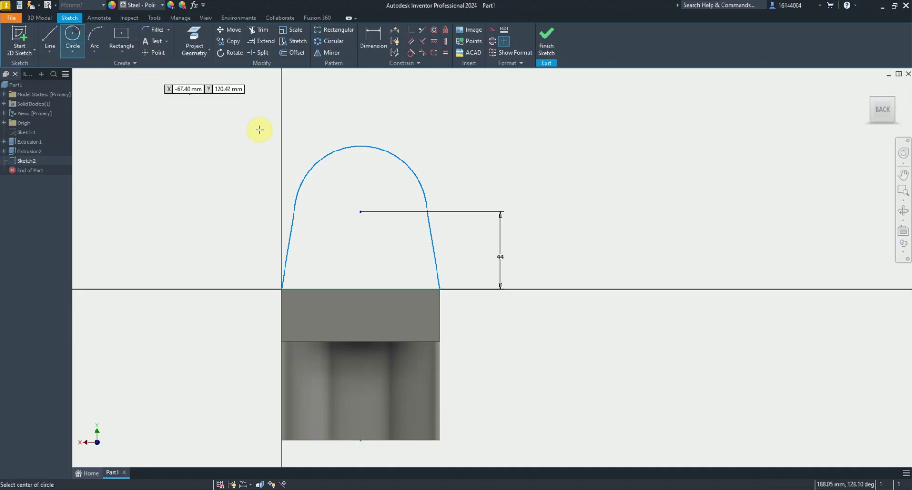
Add a Ø30 hole circle at the arc centre and dimension the outer arc 38
click(362, 213)
text(30)
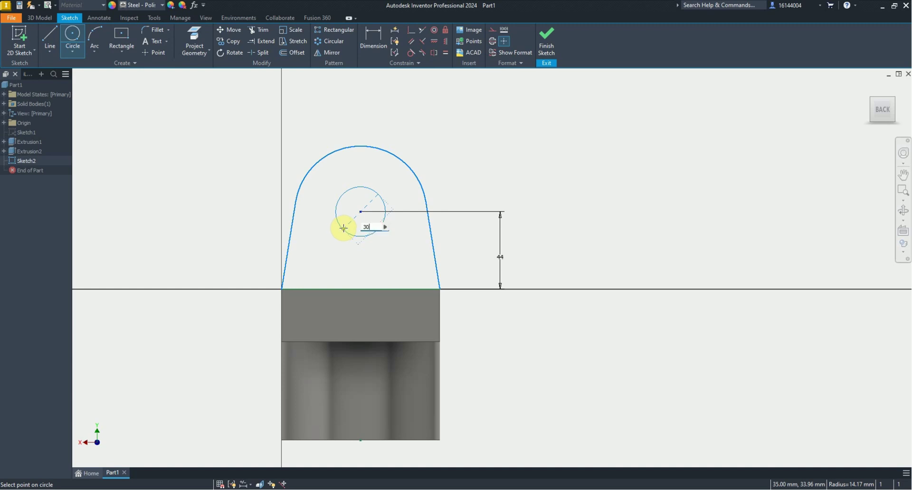
key(Return)
key(Escape)
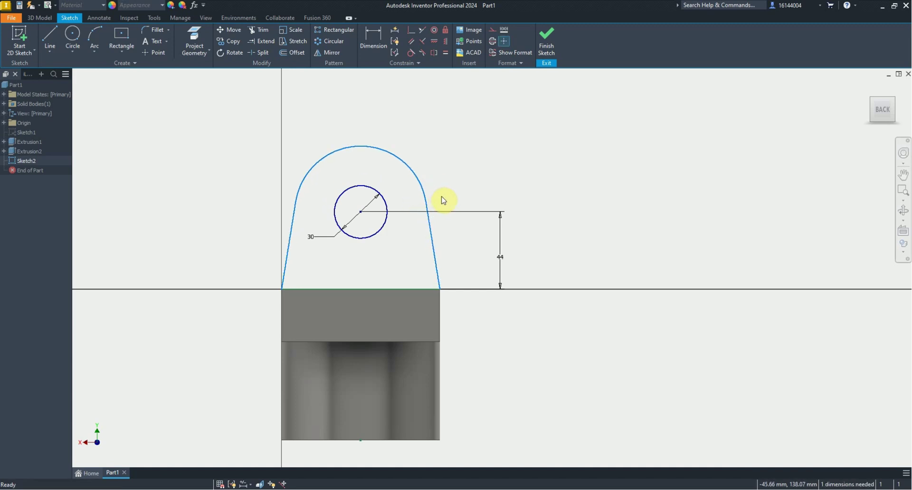
click(371, 42)
click(414, 175)
click(434, 146)
text(76/2)
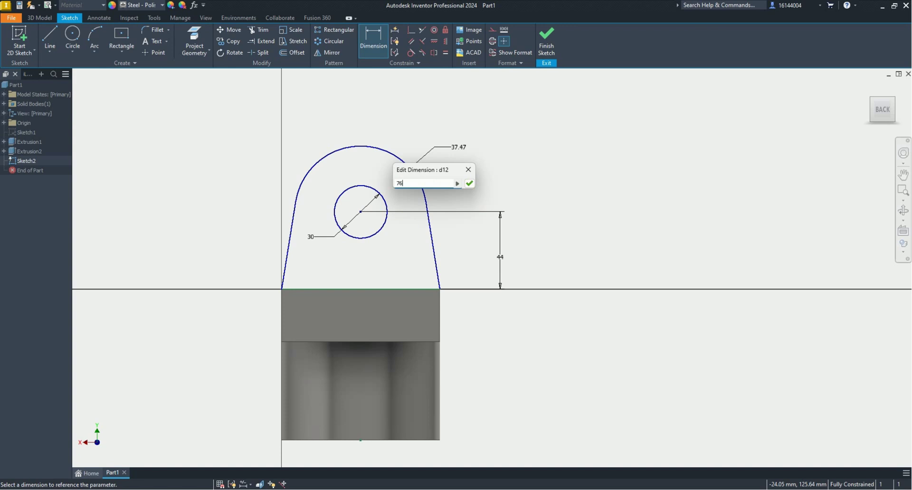
key(Return)
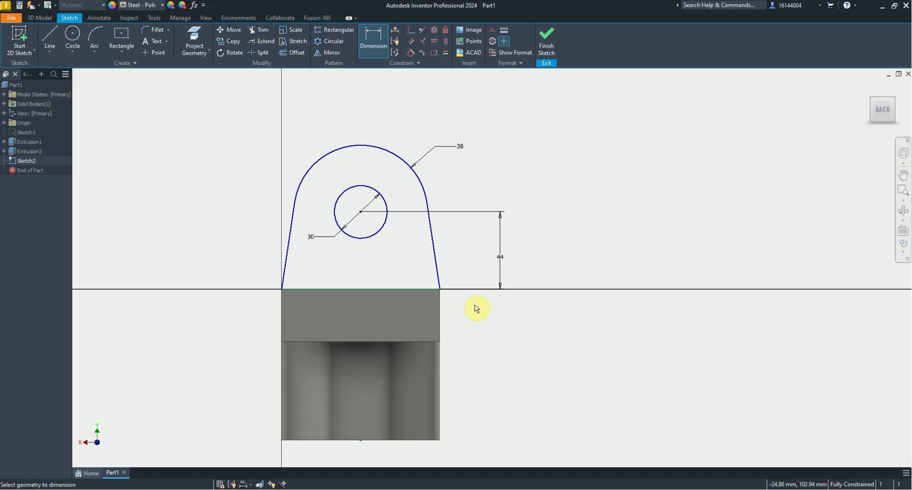
Draw a Ø50 circle concentric with the hole
click(73, 38)
click(361, 212)
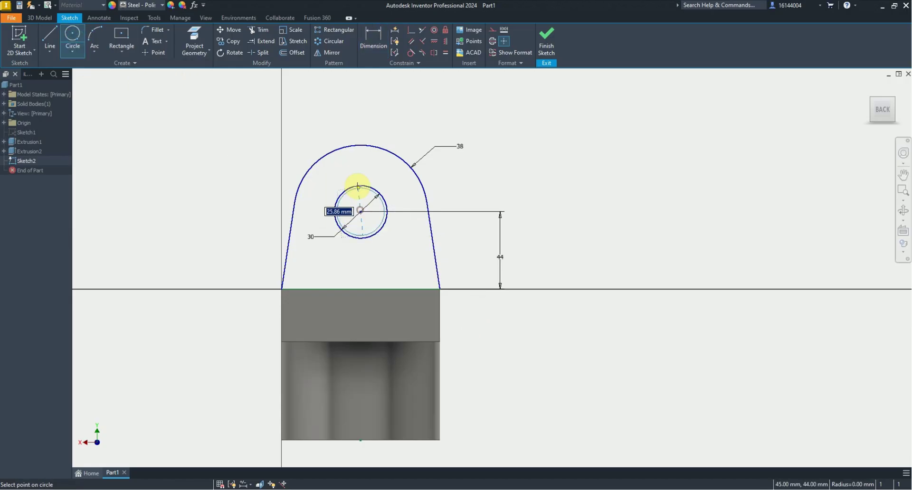
text(50)
key(Return)
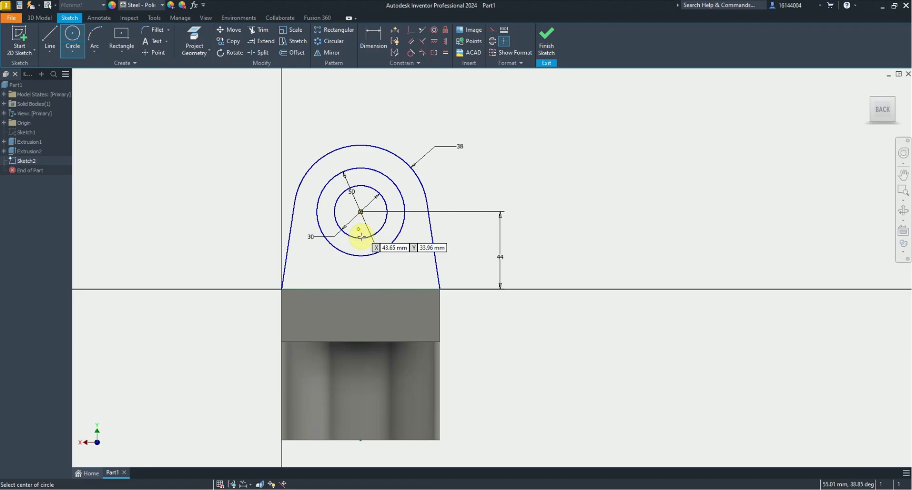
key(Escape)
key(alt+Tab)
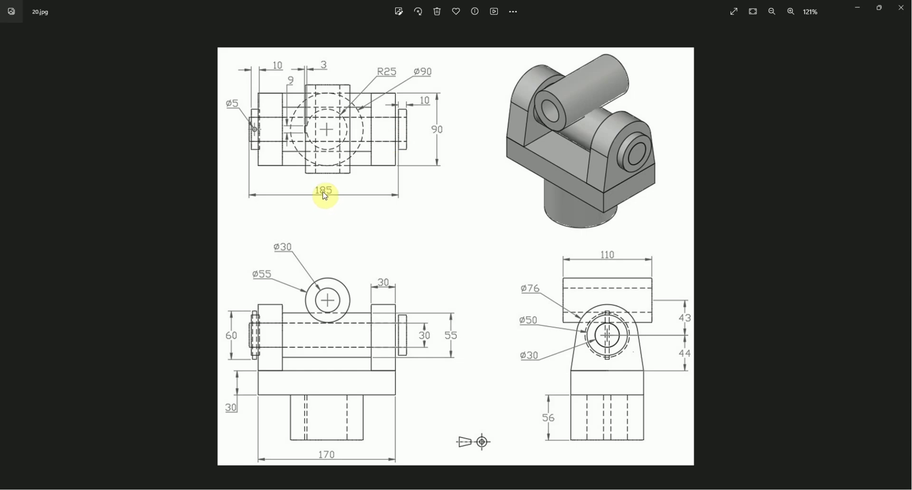
Extrude the lug outline and hole ring 30 mm as a new solid
key(alt+Tab)
click(39, 18)
click(52, 41)
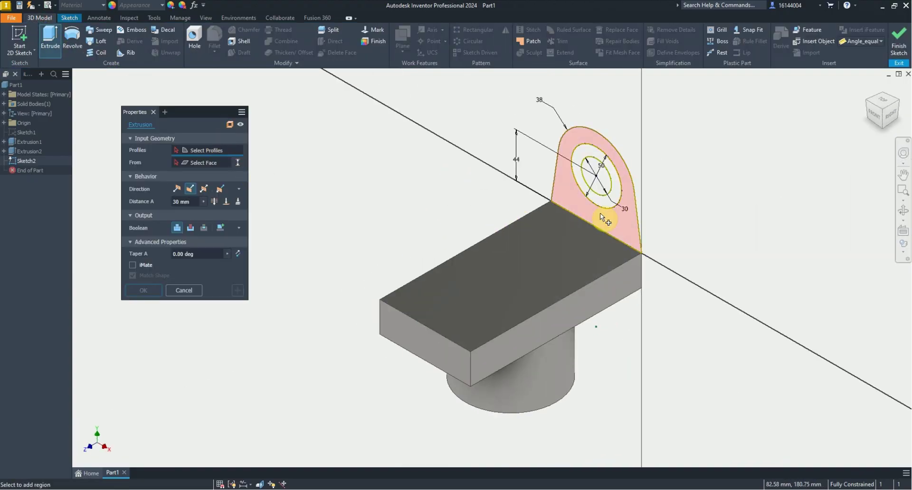
click(609, 206)
click(607, 201)
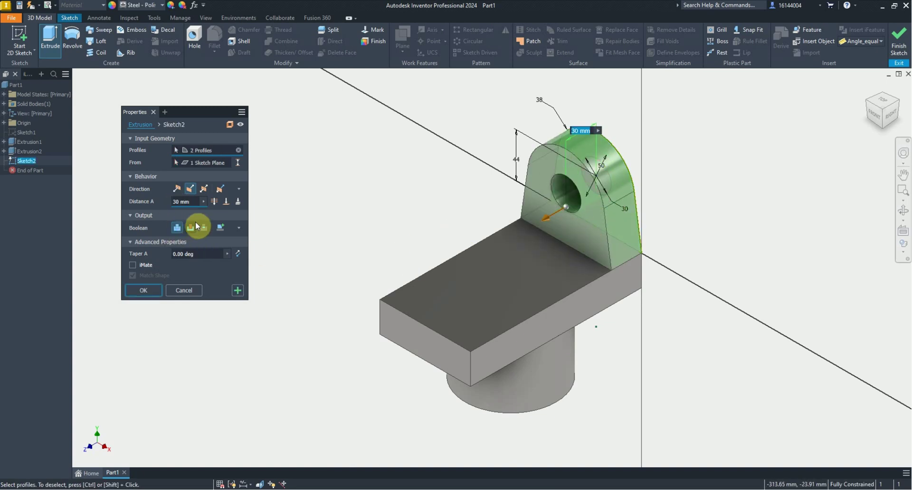
click(220, 229)
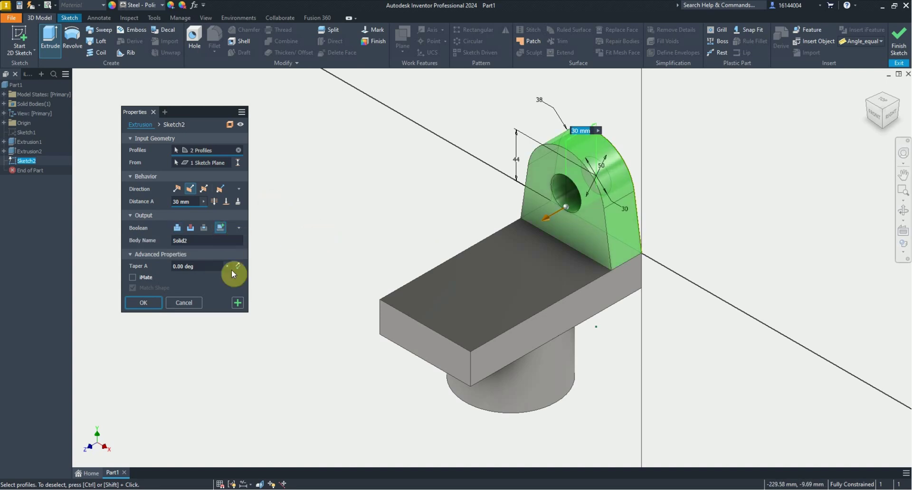
click(143, 302)
shift+middle_drag(498, 216, 362, 210)
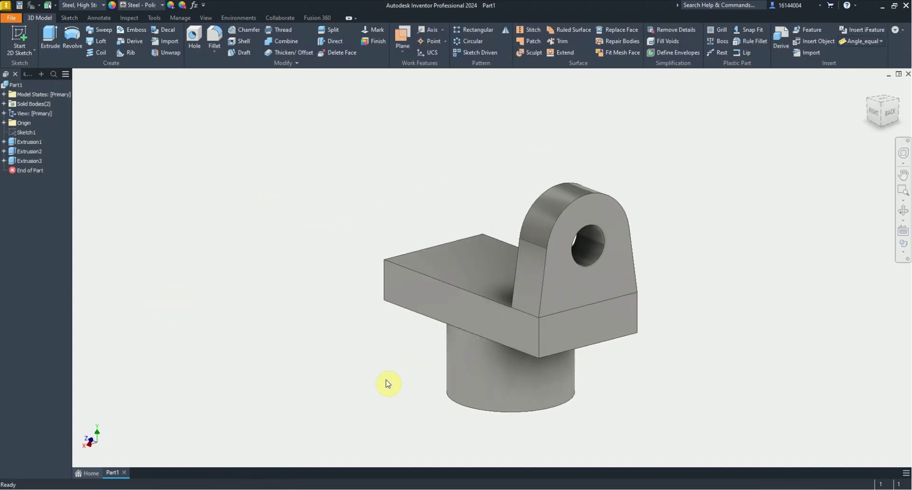
key(alt+Tab)
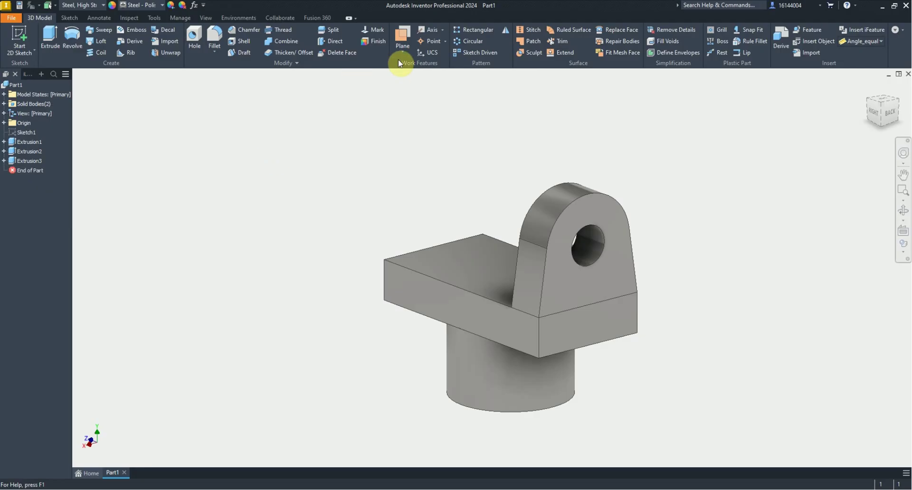
Create a work plane offset 3 from the lug's front face
click(401, 55)
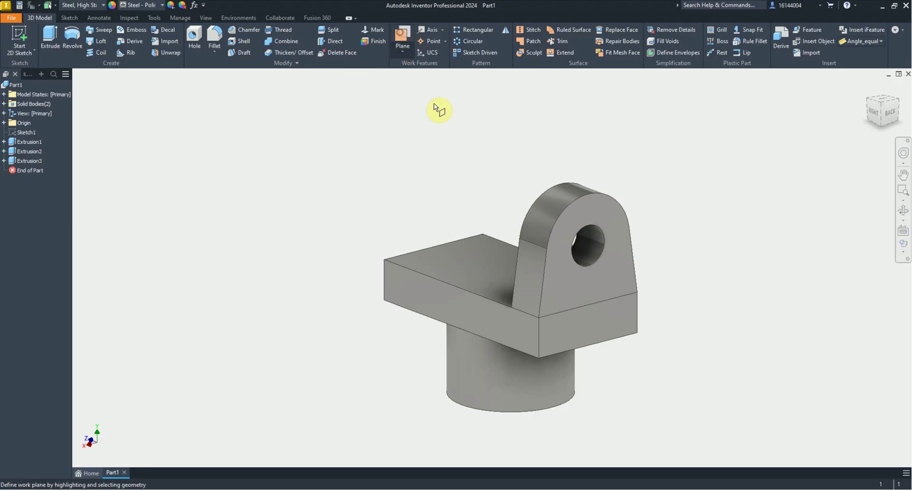
click(567, 274)
text(3)
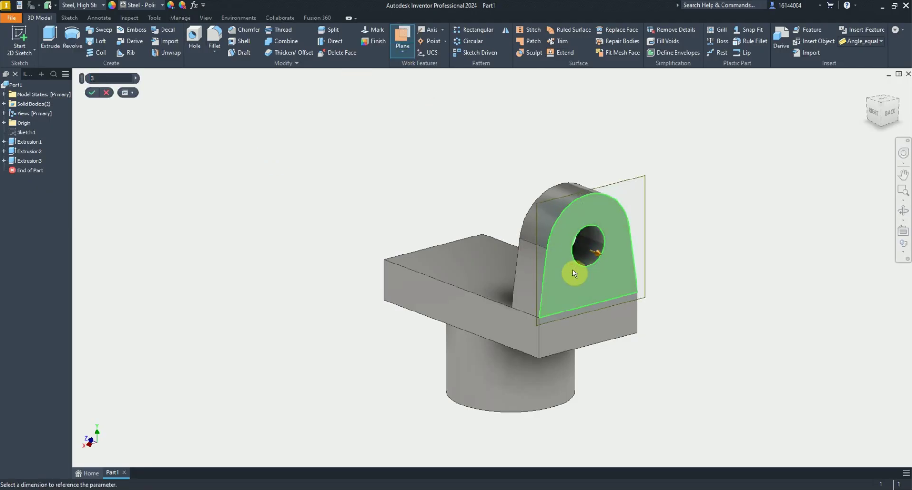
key(Return)
Share Sketch2 under Extrusion3 so it can be reused
click(4, 161)
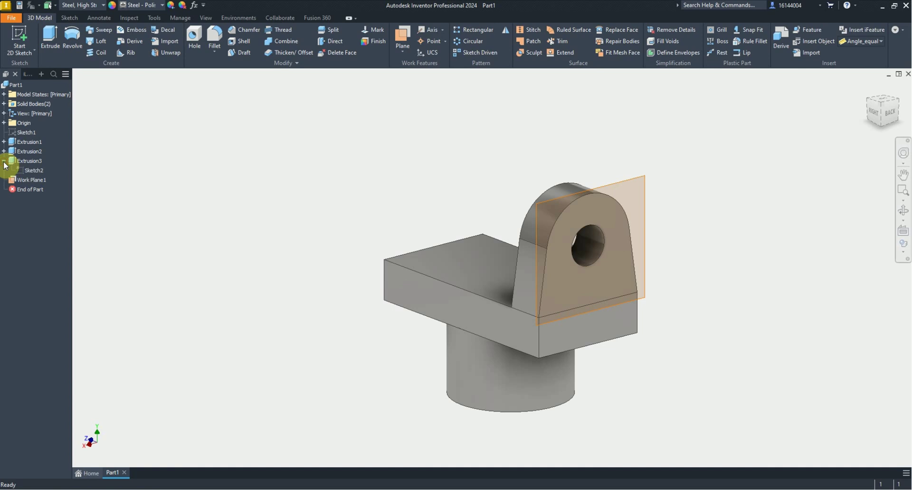
right_click(27, 170)
click(49, 218)
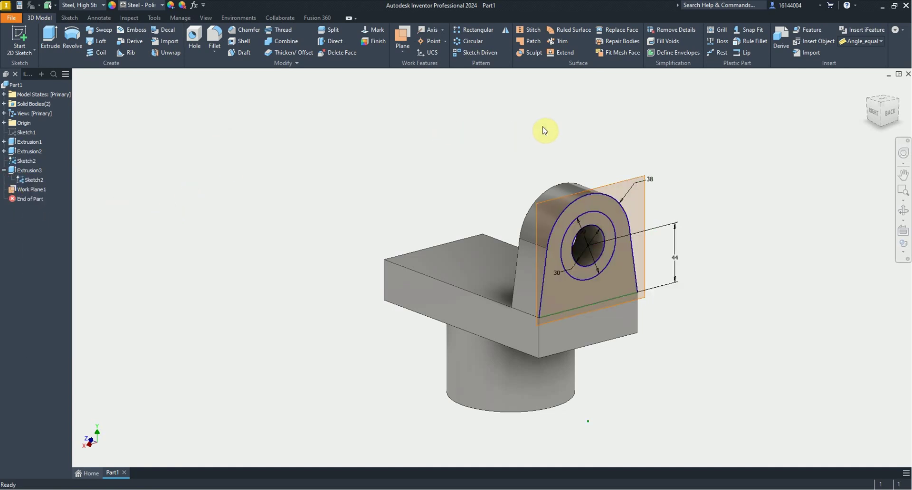
Extrude the Ø50 circle 10 mm outward from Work Plane1 as a new solid collar
click(50, 38)
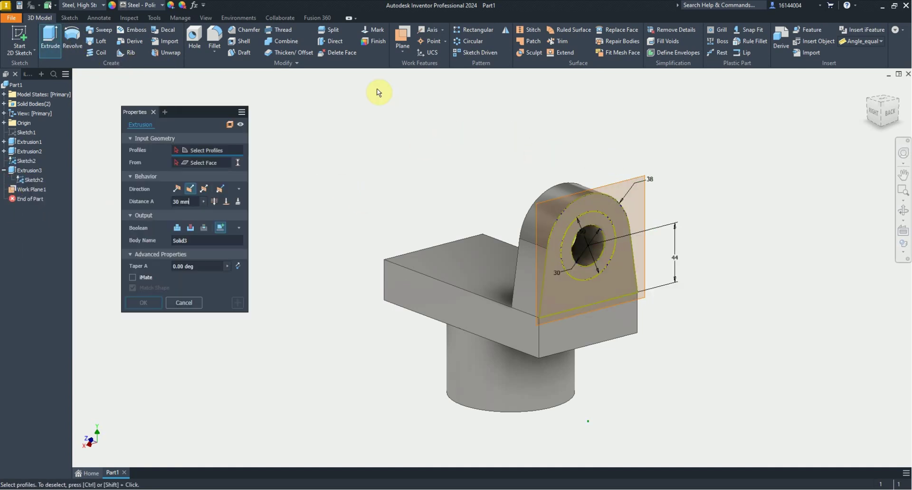
click(616, 231)
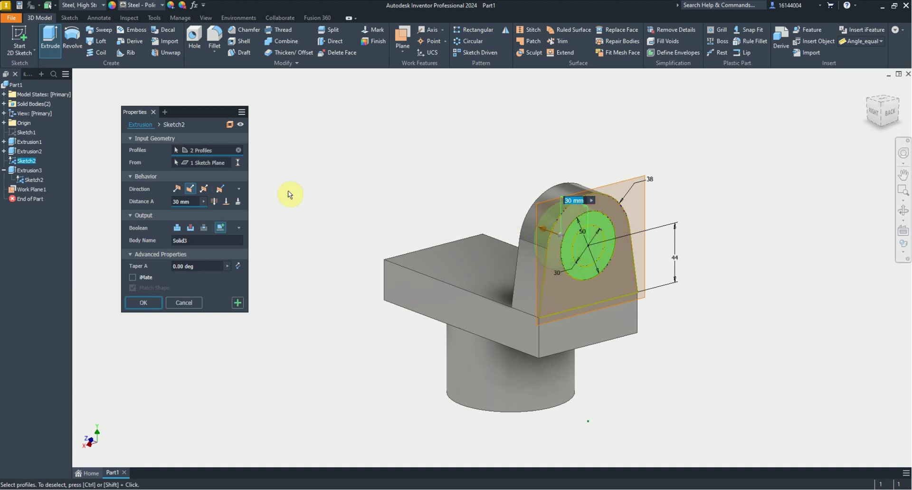
click(621, 186)
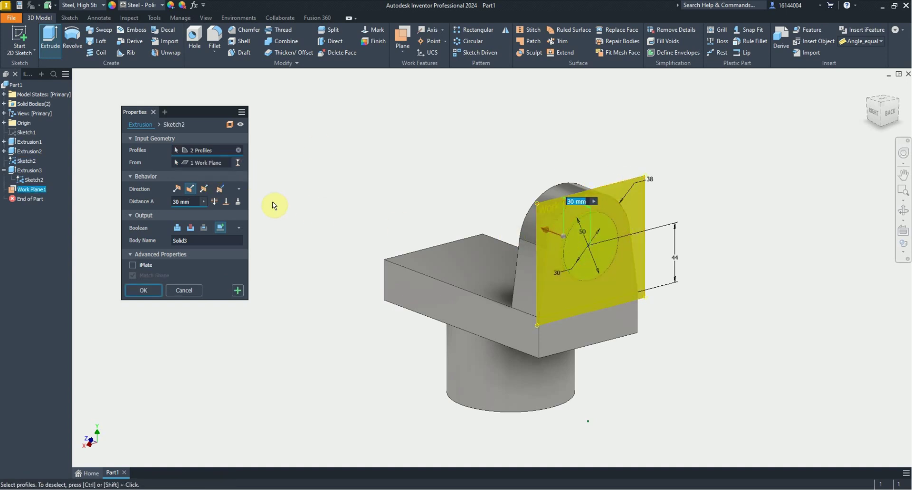
click(178, 194)
text(1)
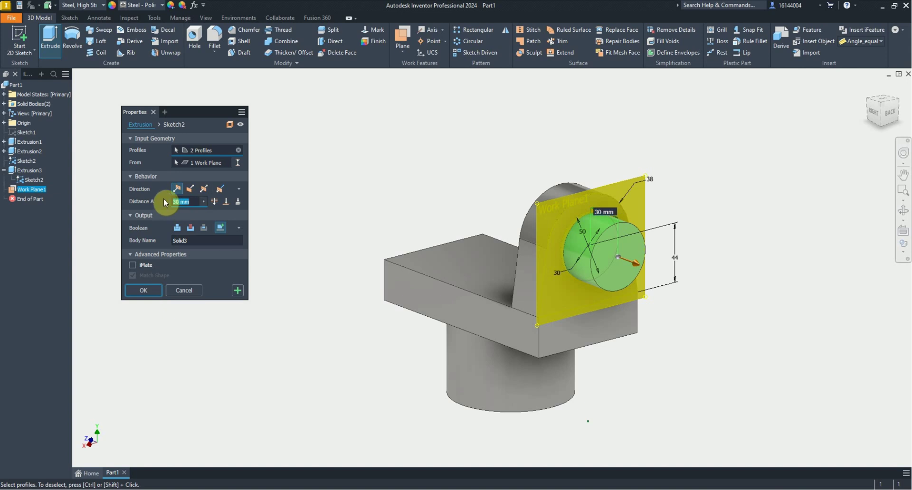
text(0)
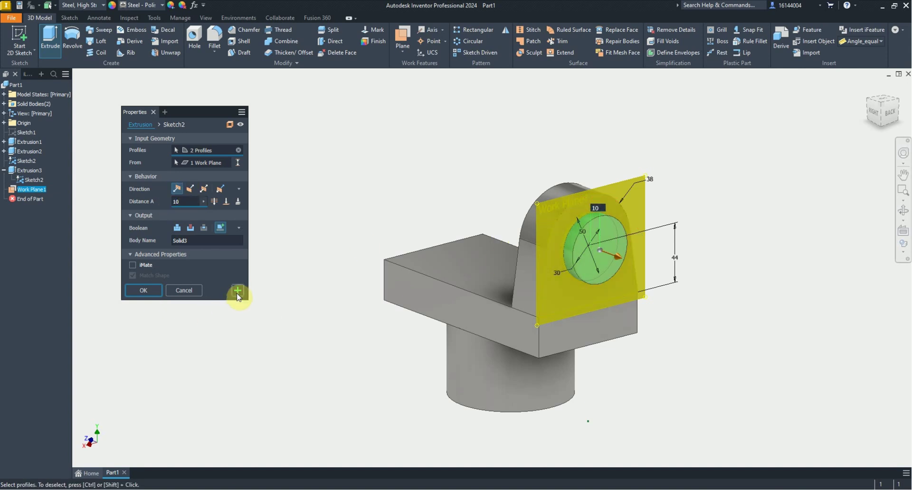
click(238, 291)
mouse_move(485, 266)
shift+middle_down()
mouse_move(578, 250)
mouse_move(515, 270)
mouse_move(606, 271)
shift+middle_up()
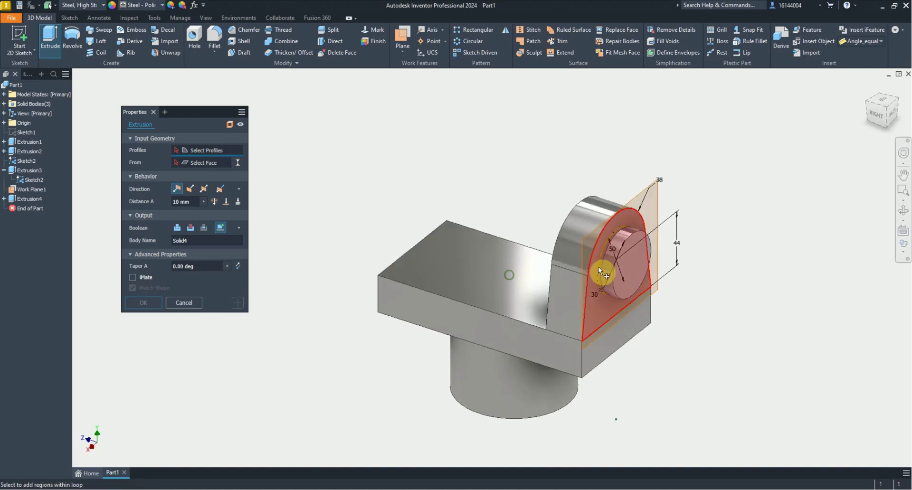
Select the Ø30 circle profile for the shaft extrusion
scroll(613, 266, down, 5)
click(620, 263)
scroll(523, 263, up, 5)
scroll(570, 249, down, 2)
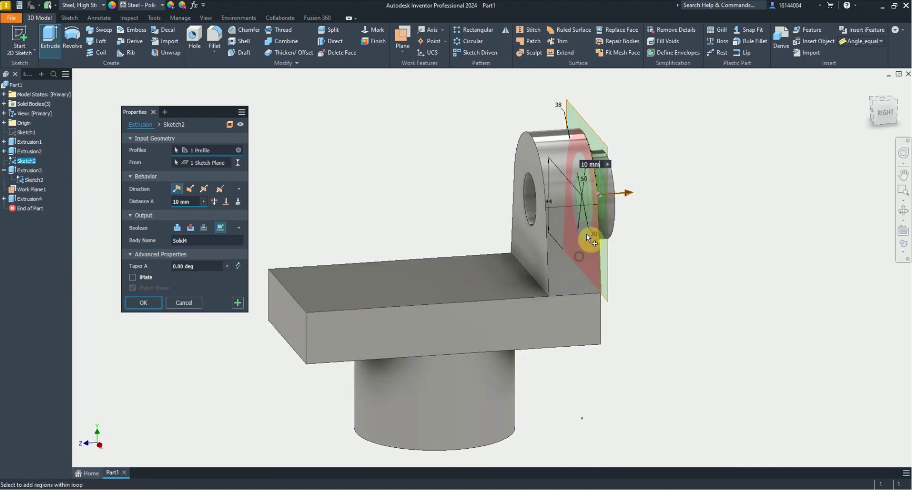
scroll(599, 183, down, 2)
scroll(589, 195, down, 2)
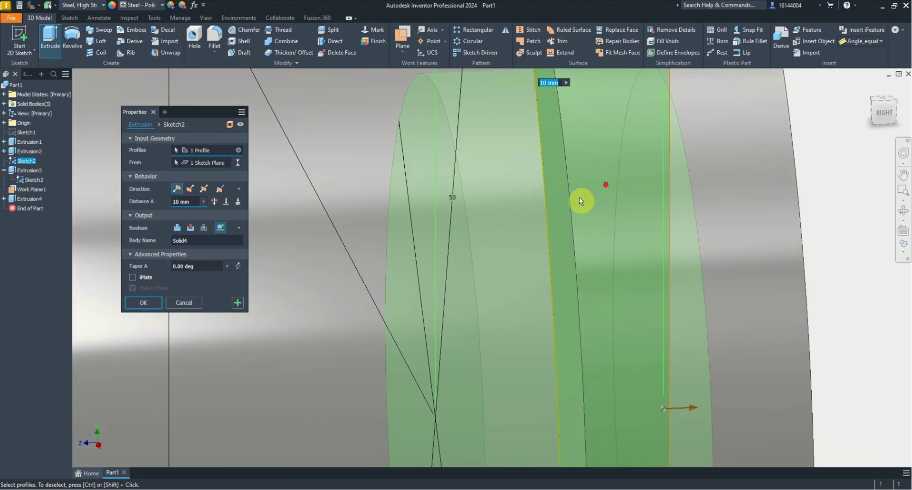
scroll(589, 204, up, 1)
scroll(594, 207, up, 2)
scroll(576, 197, up, 2)
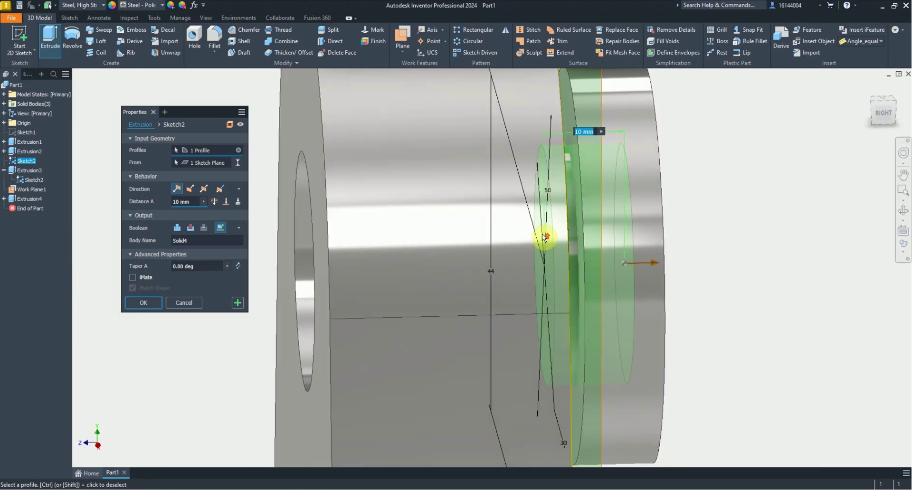
scroll(547, 230, up, 2)
Extrude the shaft 185 mm from Work Plane1, reversed back through the lug
click(191, 193)
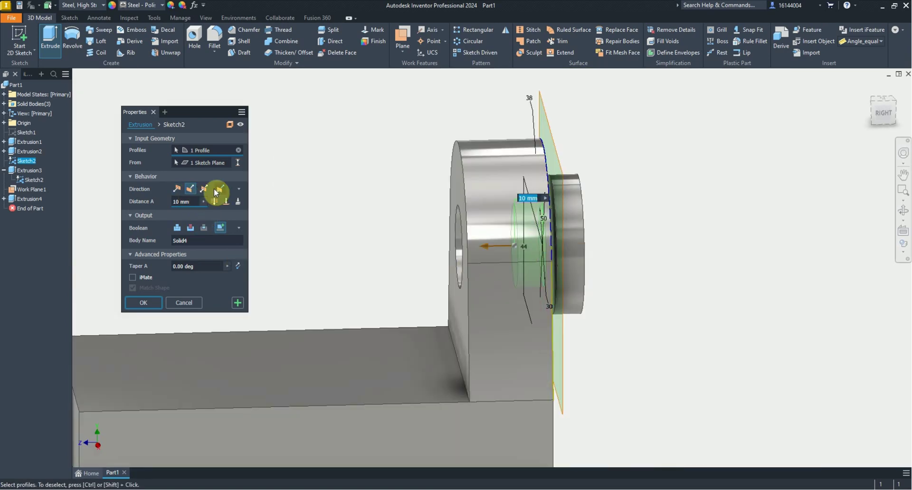
click(218, 164)
click(565, 170)
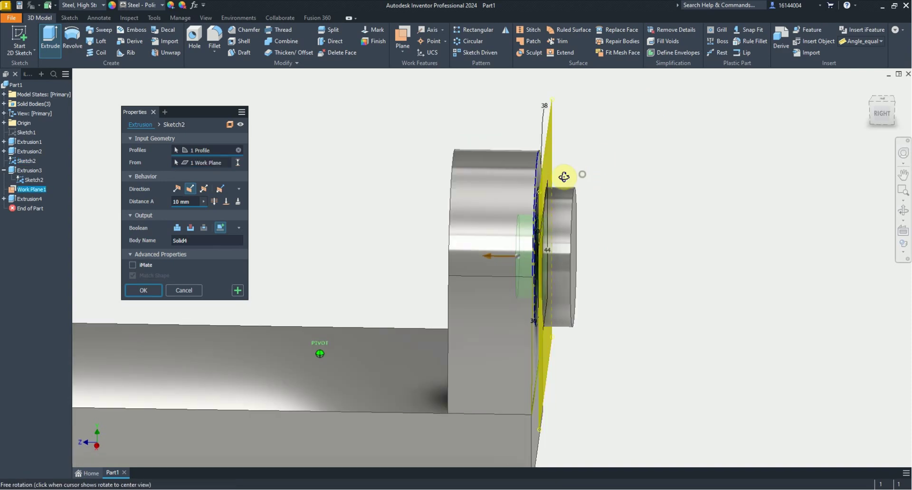
shift+middle_drag(565, 170, 427, 237)
click(190, 202)
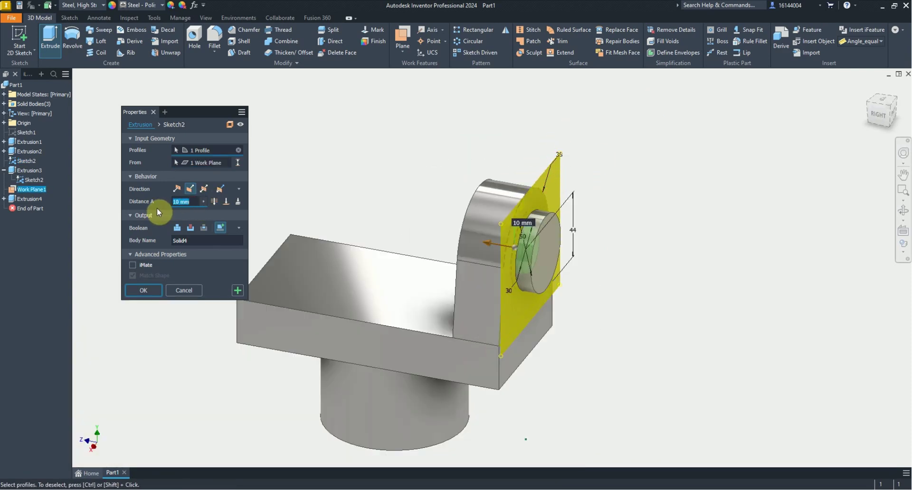
text(185)
click(154, 290)
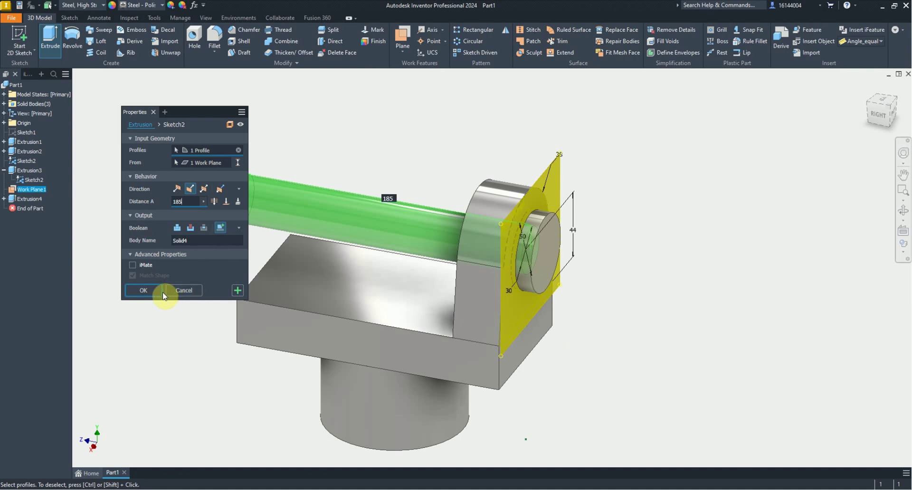
mouse_move(153, 292)
shift+middle_down()
mouse_move(328, 239)
mouse_move(257, 278)
shift+middle_up()
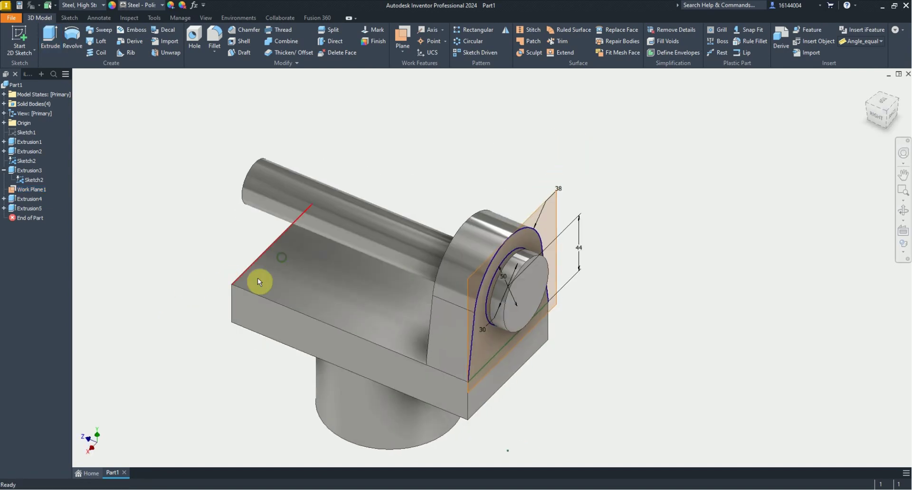
Hide Work Plane1
click(30, 193)
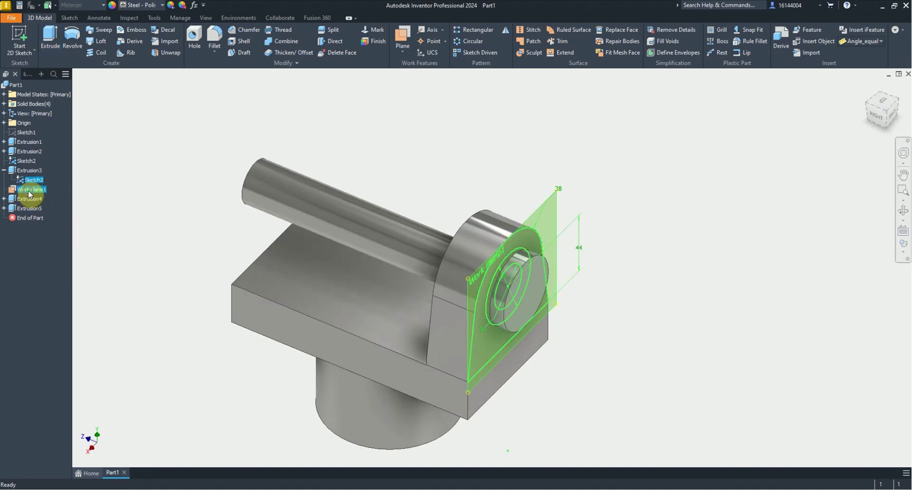
right_click(27, 190)
click(47, 281)
mouse_move(224, 257)
shift+middle_down()
mouse_move(296, 221)
mouse_move(231, 239)
shift+middle_up()
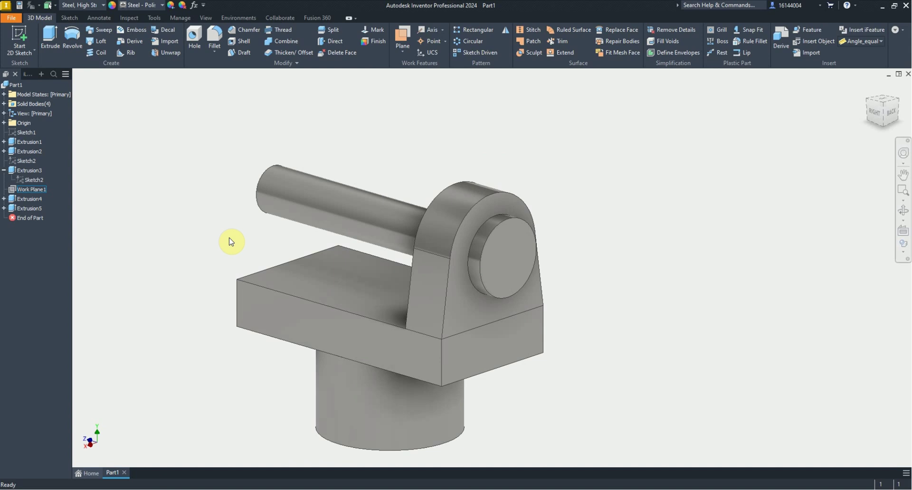
Mirror the lug body across the XY Plane using Mirror Solids
click(506, 30)
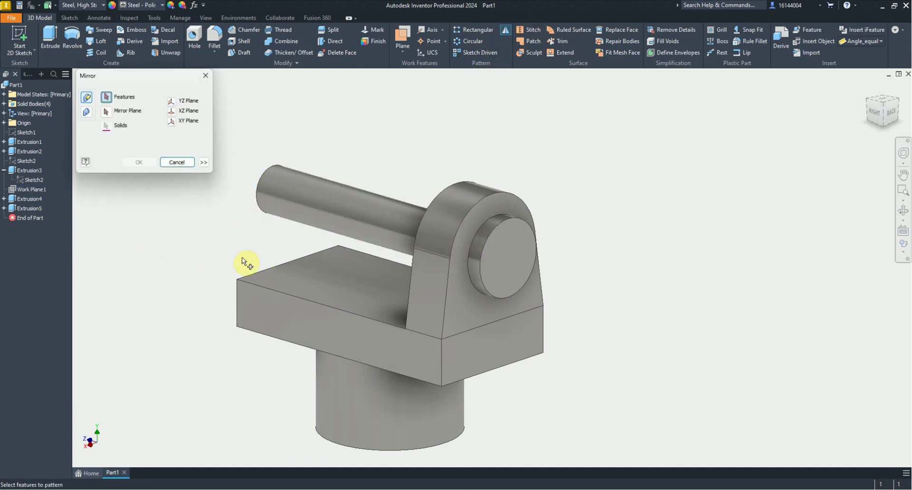
click(86, 113)
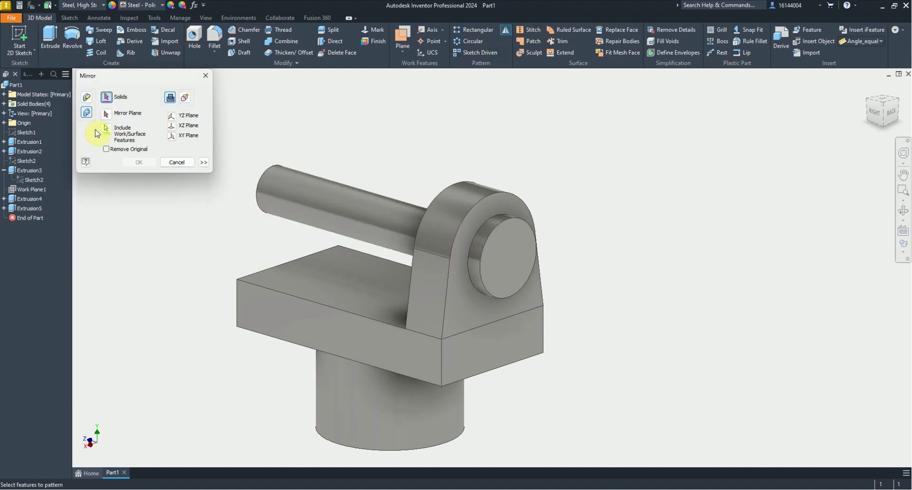
click(171, 98)
click(424, 284)
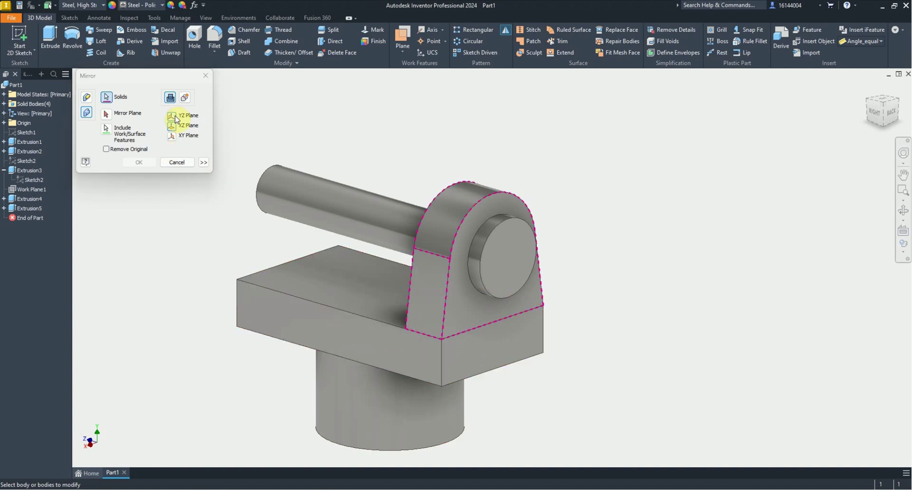
click(176, 142)
click(138, 162)
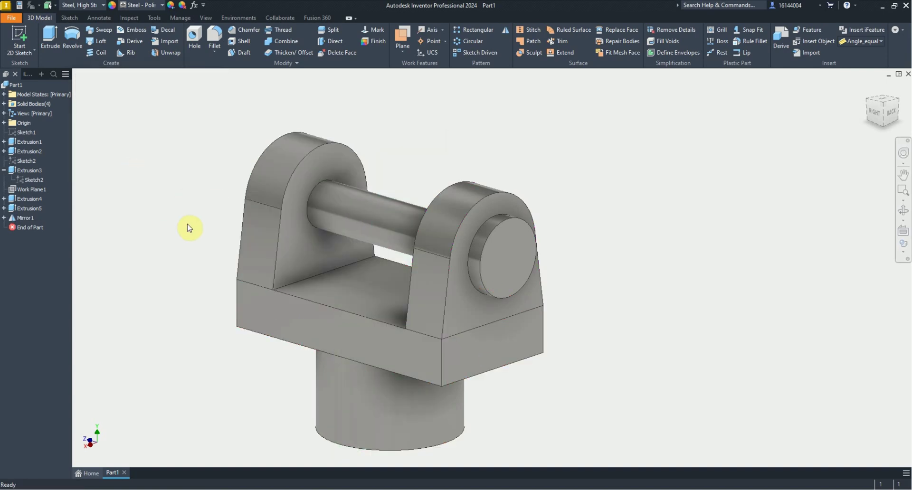
mouse_move(266, 237)
shift+middle_down()
mouse_move(393, 205)
mouse_move(295, 244)
mouse_move(342, 228)
mouse_move(286, 241)
mouse_move(230, 240)
mouse_move(305, 240)
mouse_move(386, 215)
mouse_move(454, 235)
shift+middle_up()
Start a sketch on the right lug's face and project the shaft hole's circle
click(480, 255)
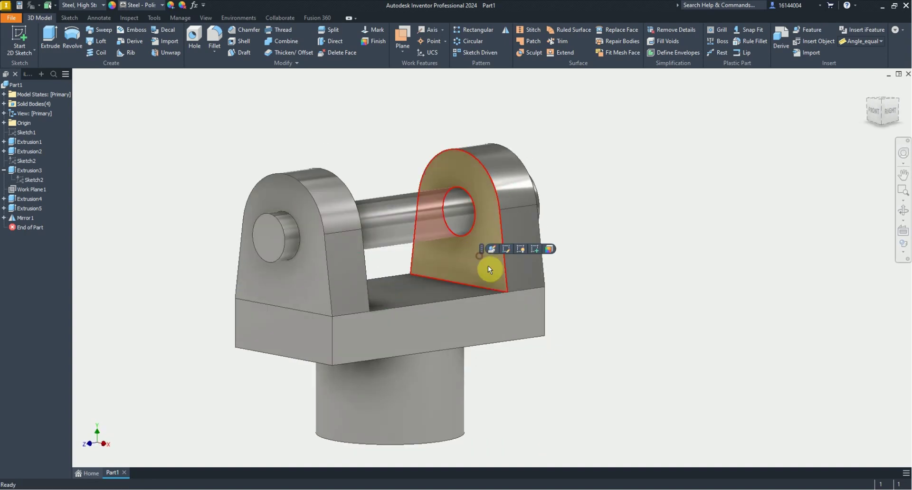
click(532, 249)
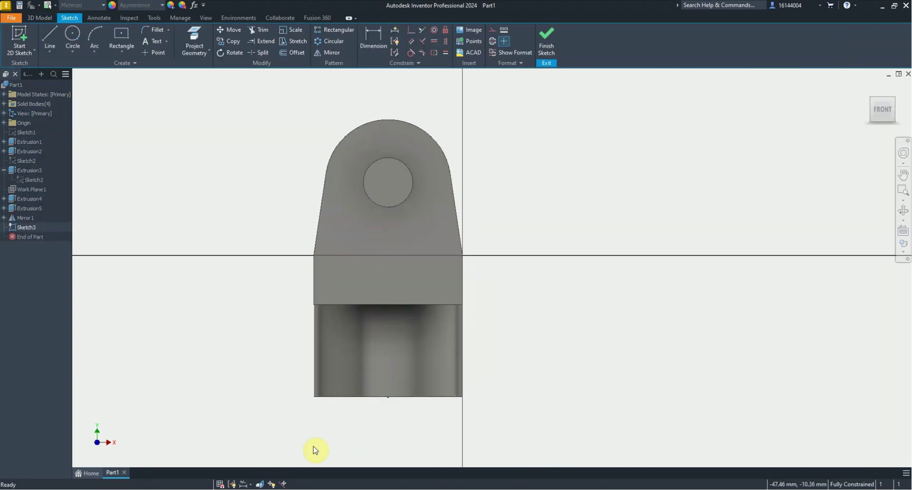
key(alt+Tab)
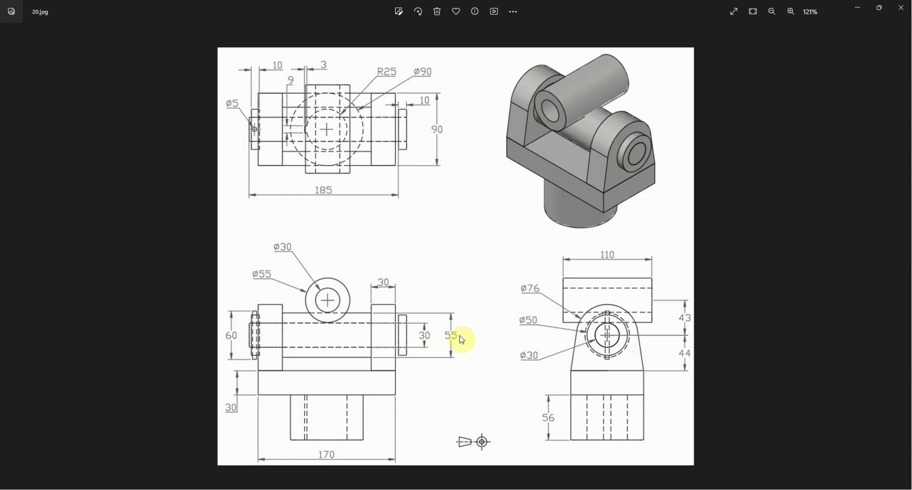
key(alt+Tab)
click(193, 42)
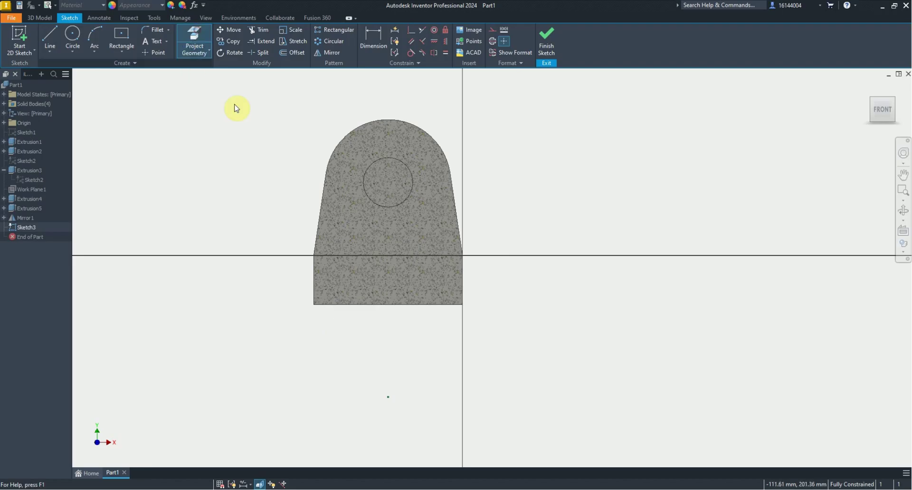
click(365, 191)
Draw a Ø55 circle centred on the hole and finish the sketch
click(73, 41)
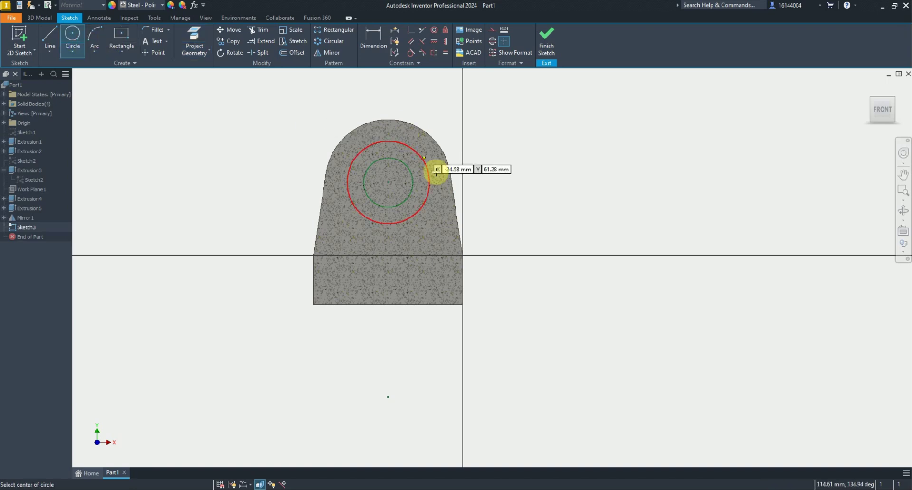
click(389, 182)
text(55)
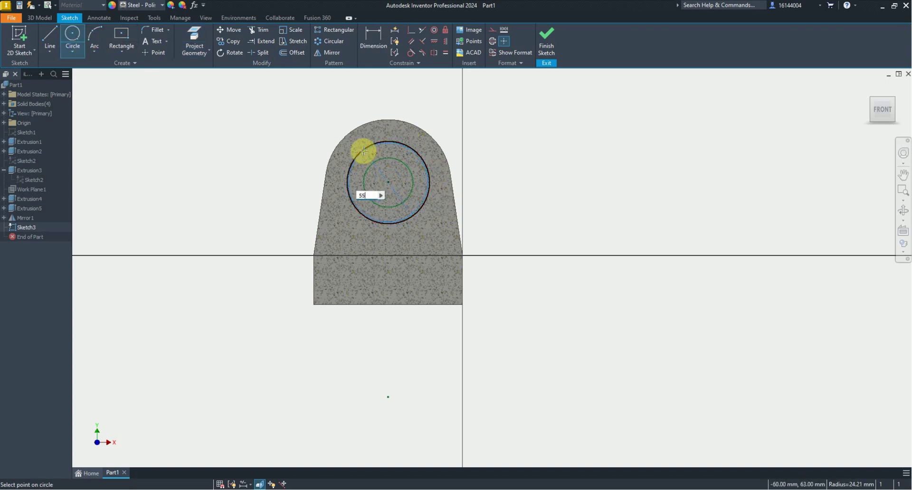
key(Return)
right_click(511, 131)
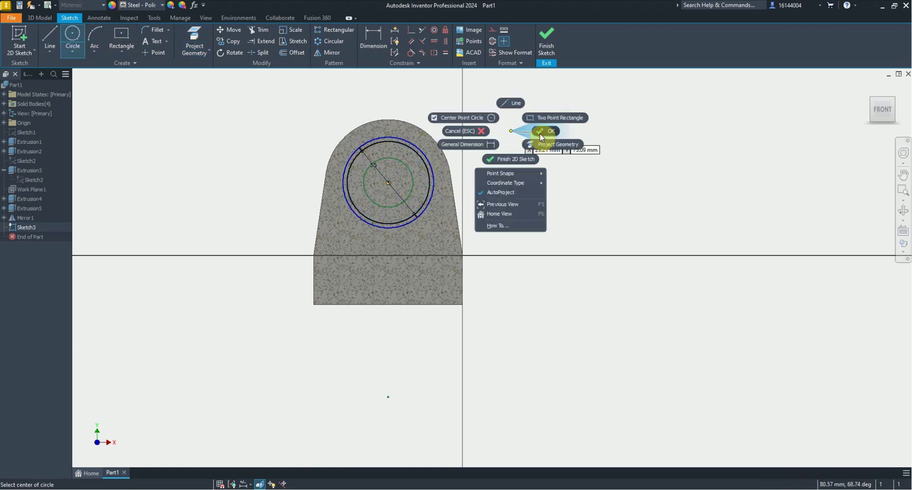
click(541, 136)
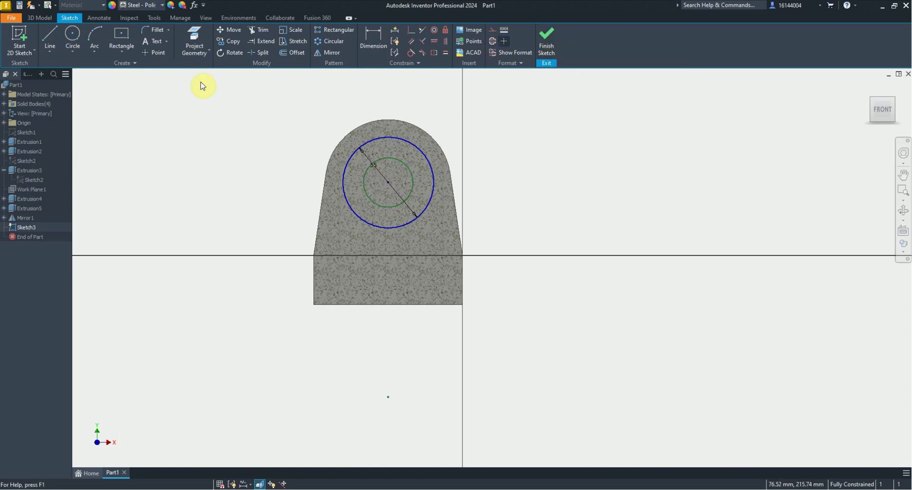
click(547, 41)
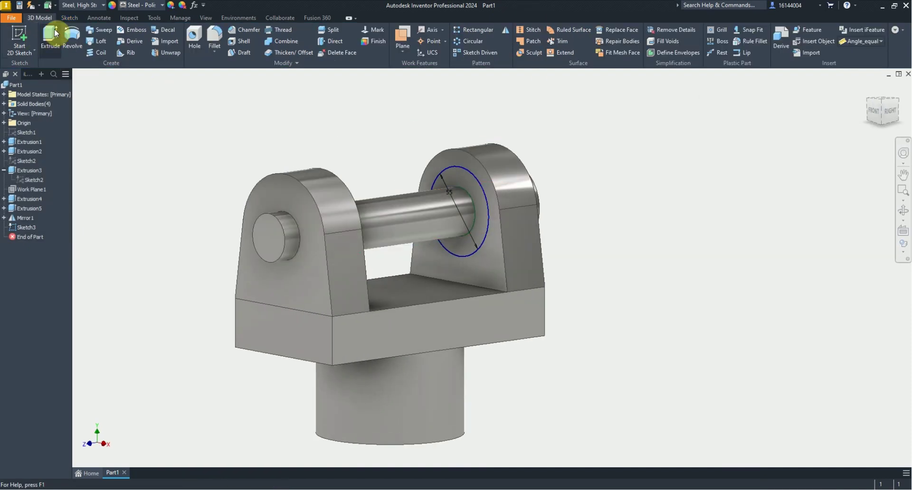
Extrude the Ø55 ring up to the opposite lug's face as a new collar body
click(52, 34)
click(483, 209)
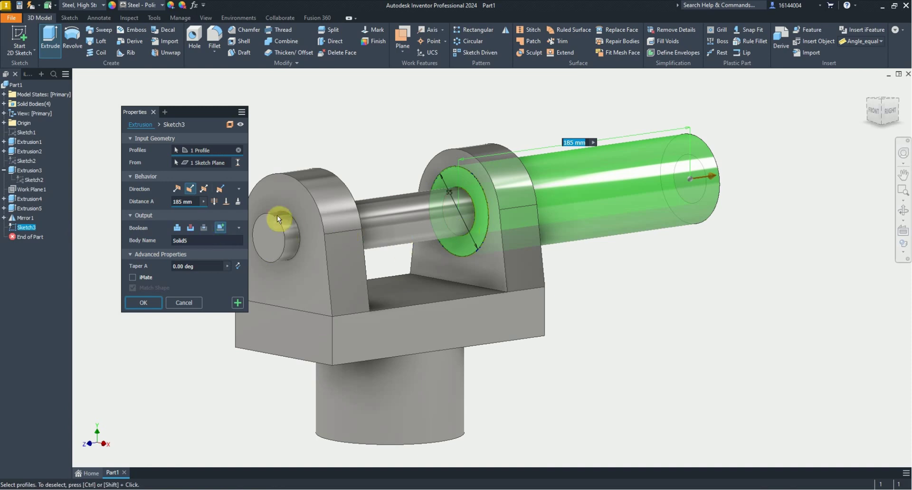
click(226, 202)
mouse_move(347, 218)
shift+middle_down()
mouse_move(296, 255)
mouse_move(401, 203)
mouse_move(303, 252)
mouse_move(326, 247)
shift+middle_up()
click(306, 260)
click(147, 315)
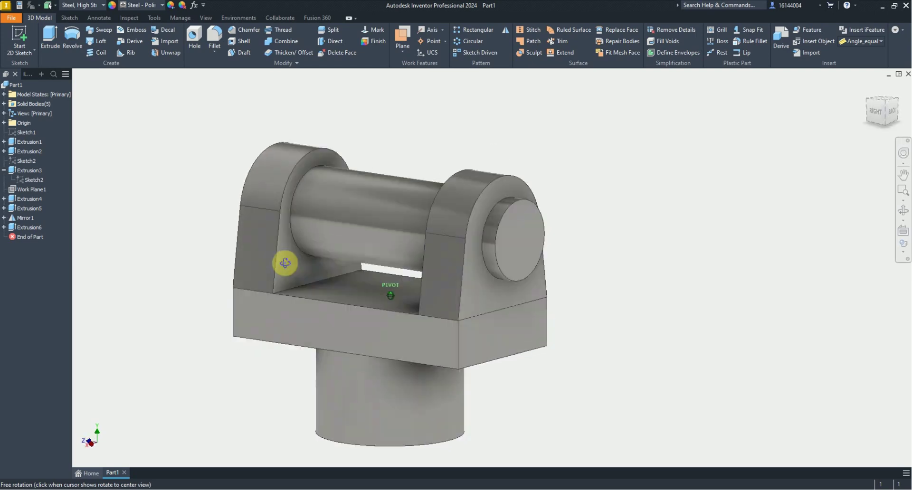
double_click(29, 227)
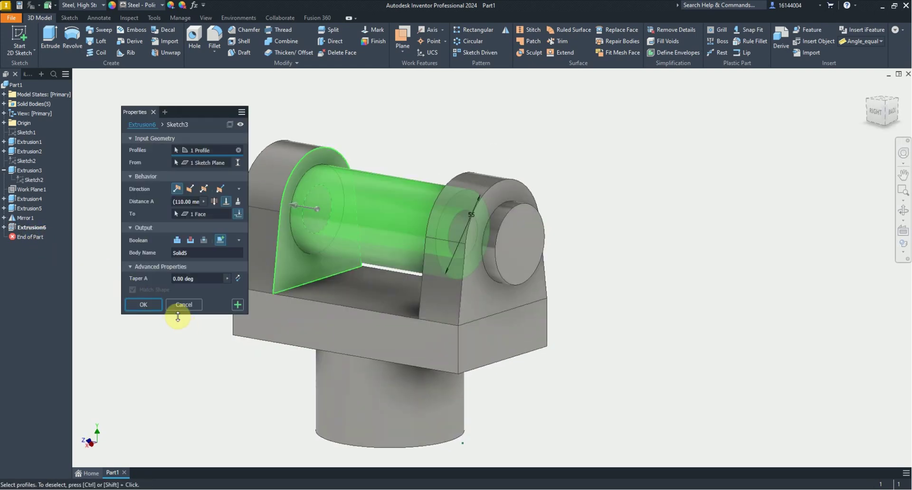
key(Escape)
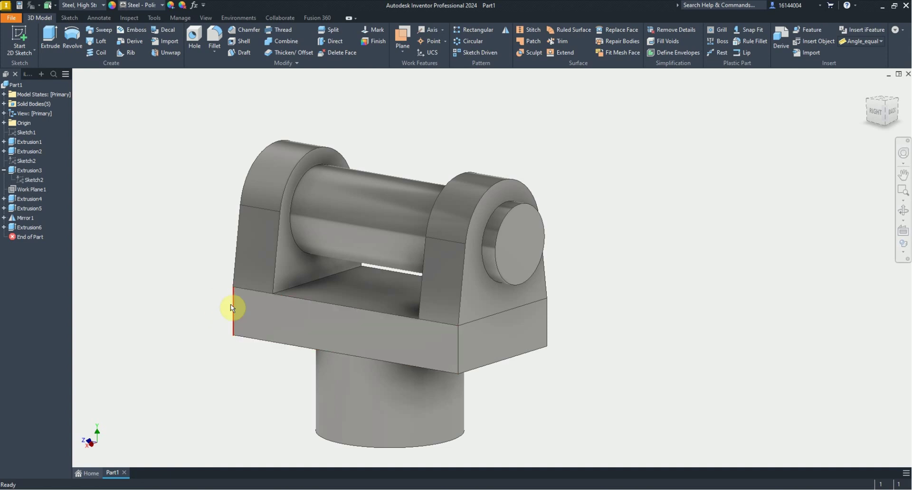
Switch the selection filter to select whole bodies
right_click(165, 194)
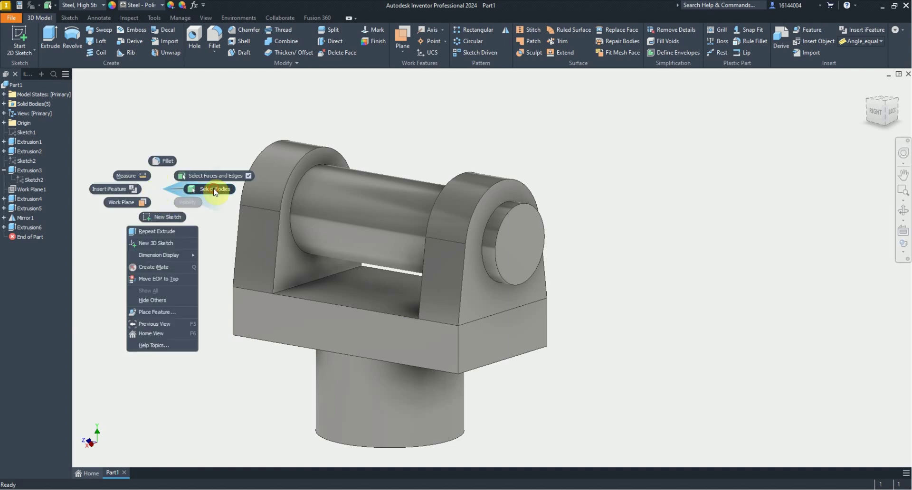
click(215, 192)
click(55, 5)
click(109, 57)
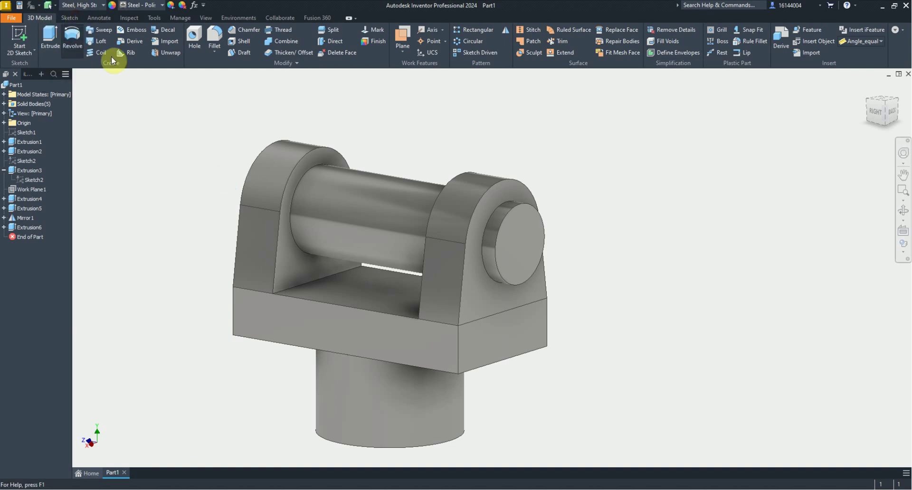
mouse_move(511, 248)
shift+middle_down()
mouse_move(583, 230)
mouse_move(562, 241)
mouse_move(556, 284)
shift+middle_up()
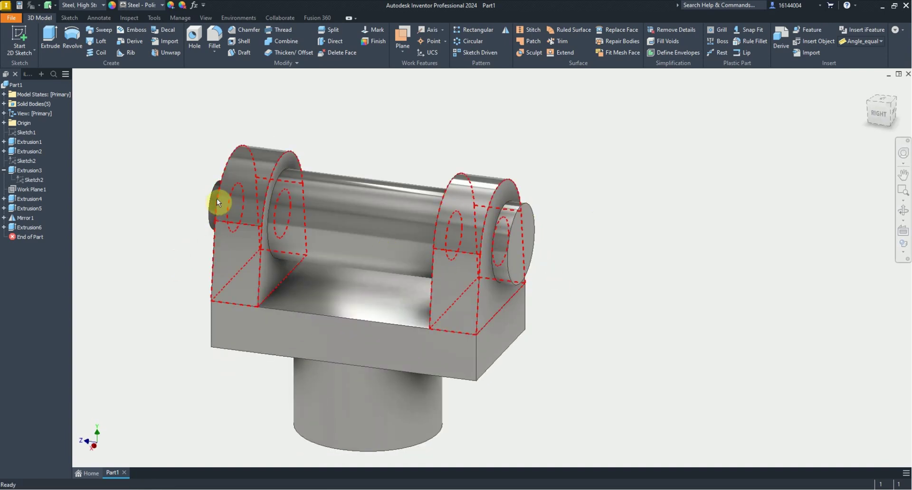
Change Extrusion5's Boolean from New Solid to Join with the main body
double_click(36, 207)
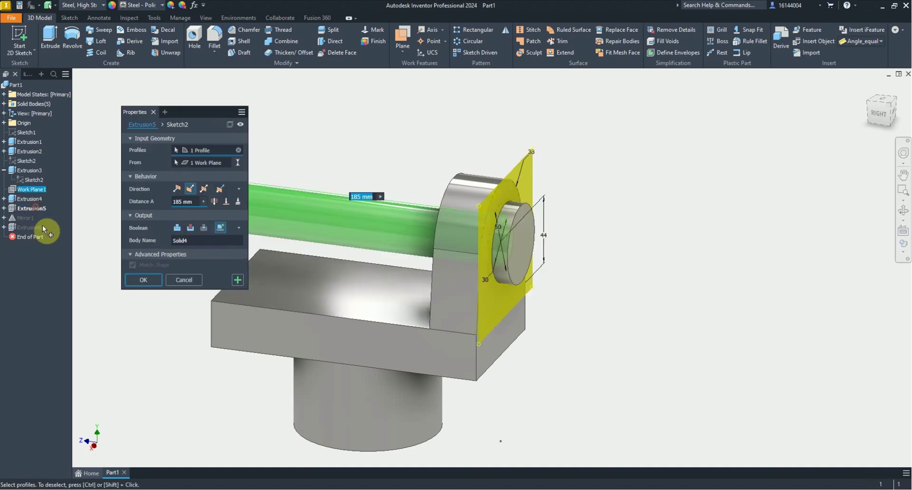
click(177, 229)
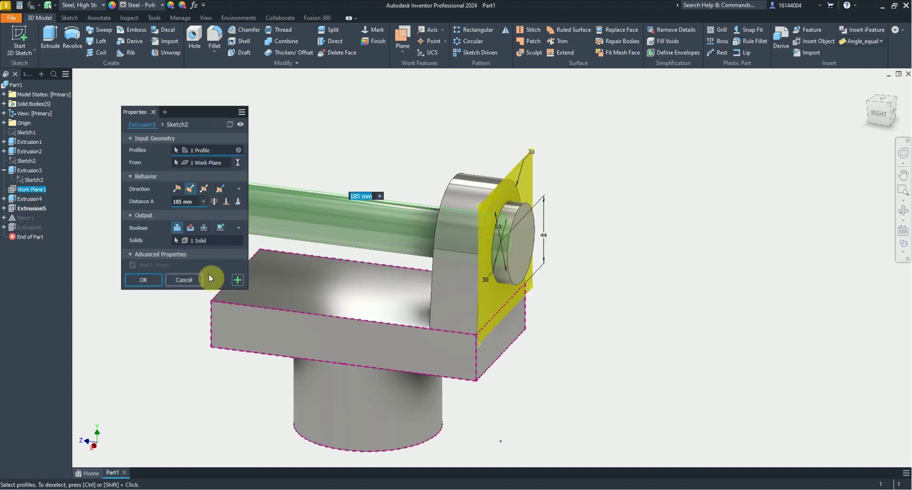
click(151, 281)
mouse_move(546, 260)
shift+middle_down()
mouse_move(656, 207)
mouse_move(568, 239)
mouse_move(576, 246)
shift+middle_up()
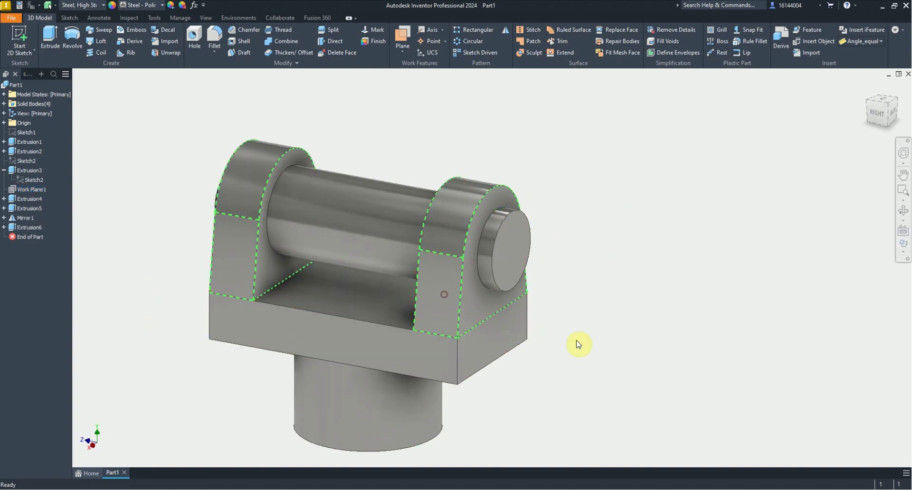
mouse_move(523, 350)
shift+middle_down()
mouse_move(539, 326)
mouse_move(541, 365)
shift+middle_up()
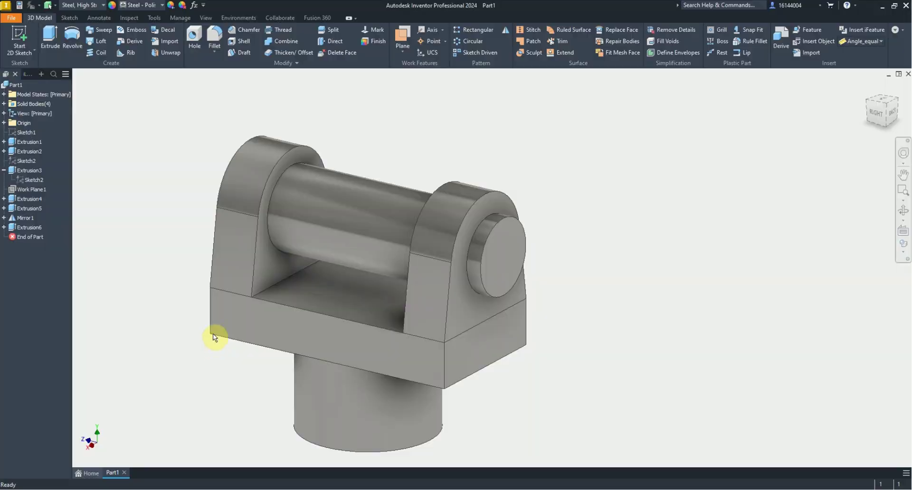
Check the reference drawing and make Sketch2 visible again
key(alt+Tab)
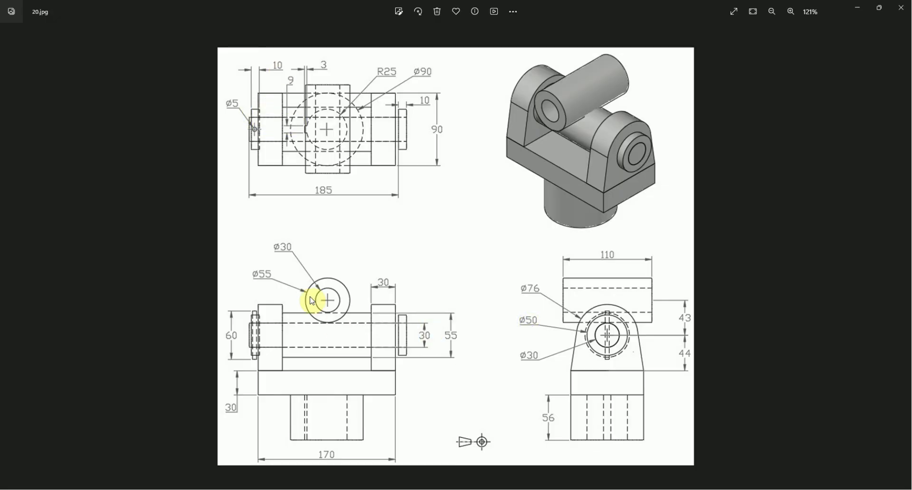
key(alt+Tab)
right_click(37, 184)
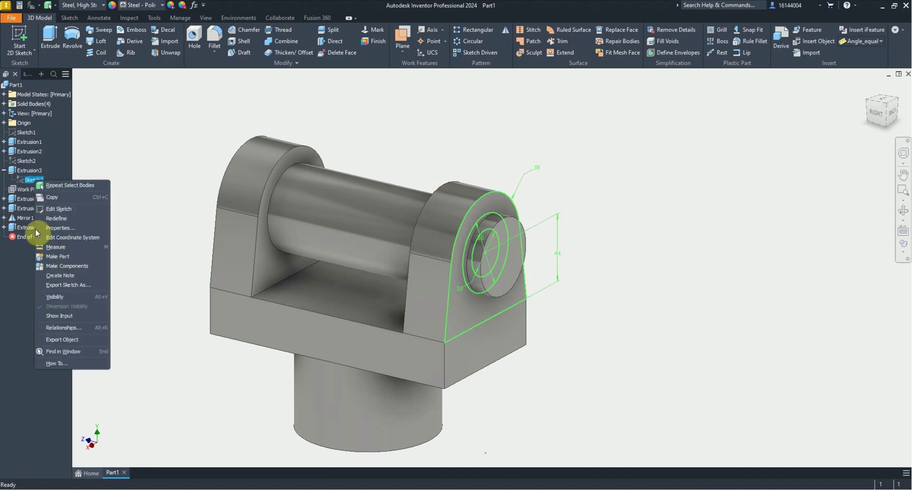
click(64, 294)
Set up a new-solid extrusion starting from the lug's outer face
click(46, 49)
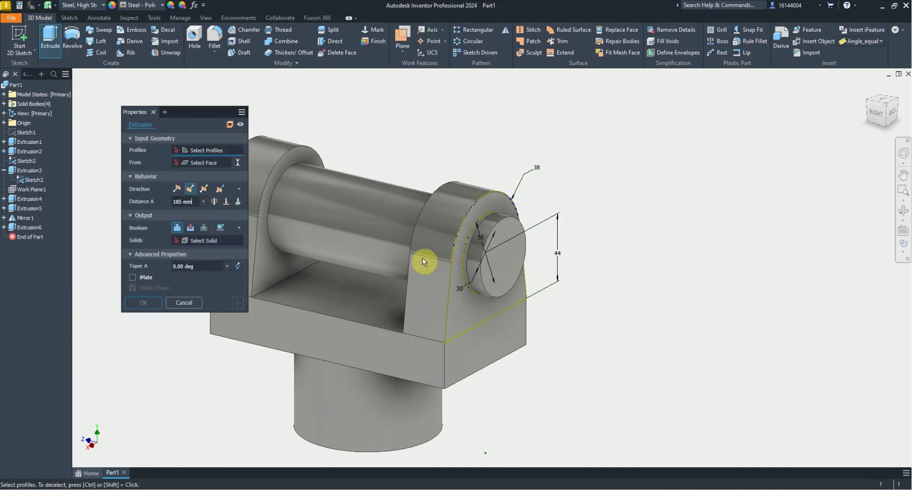
scroll(474, 260, down, 5)
scroll(502, 344, up, 8)
scroll(503, 344, down, 5)
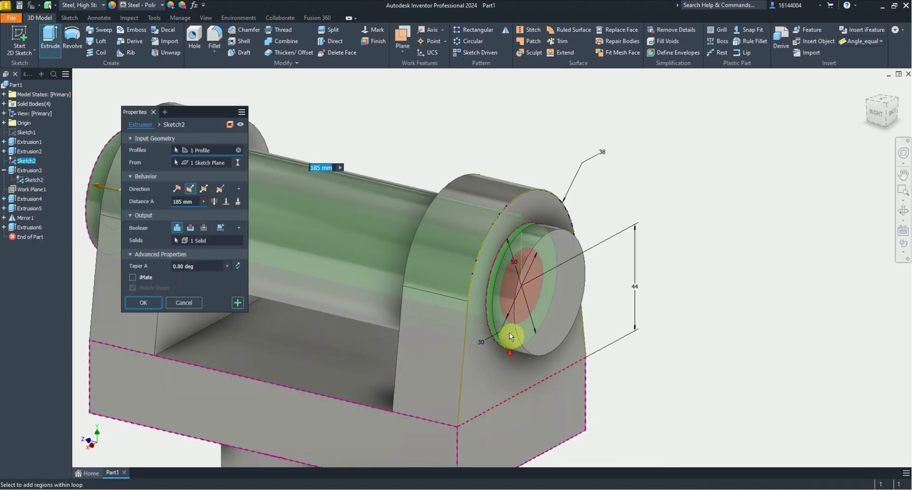
scroll(509, 332, up, 5)
shift+middle_drag(510, 332, 496, 258)
scroll(394, 303, down, 8)
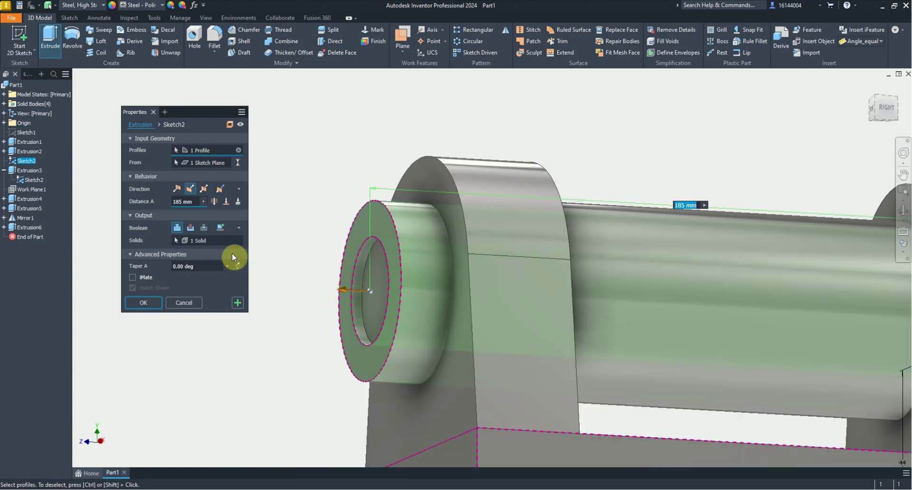
click(219, 230)
click(204, 162)
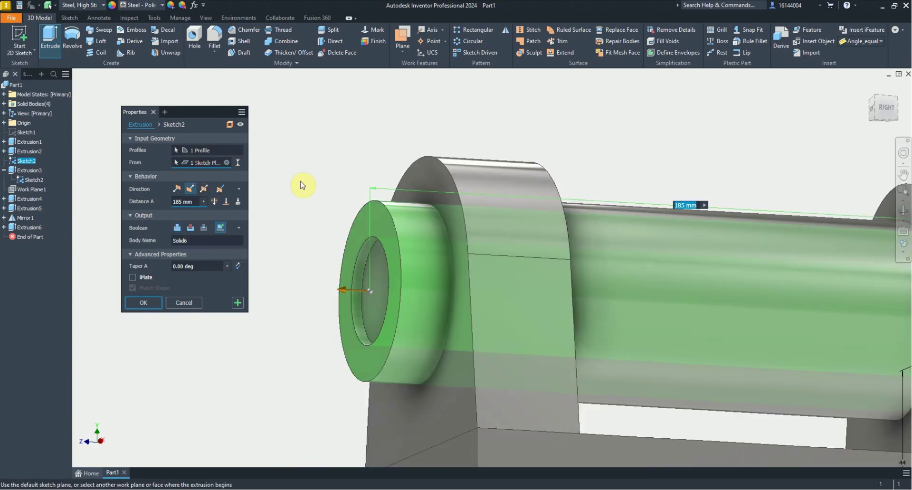
click(420, 183)
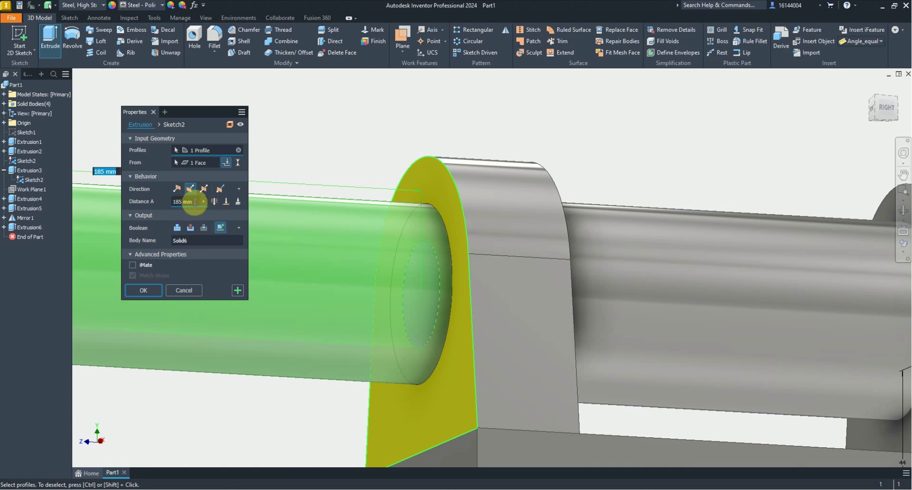
Give the extrusion a 10 mm distance and create the collar ring
drag(194, 202, 179, 201)
text(10)
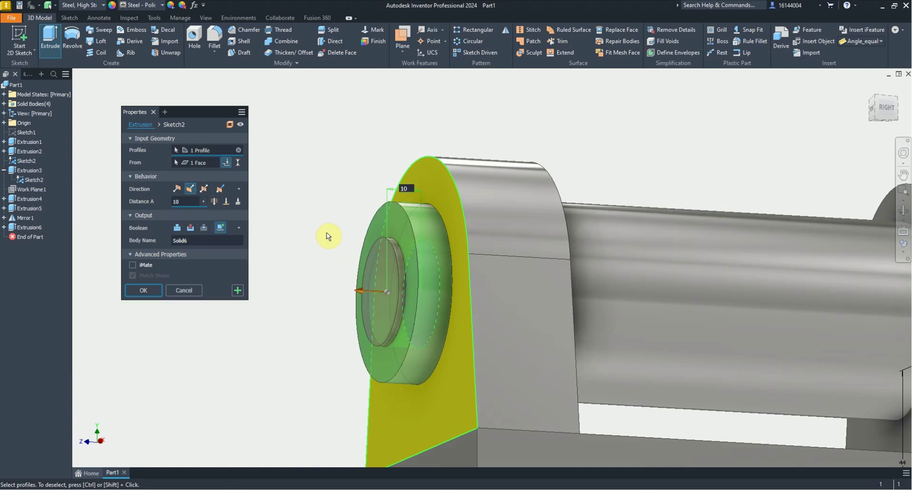
scroll(355, 246, down, 3)
mouse_move(354, 246)
shift+middle_down()
mouse_move(352, 261)
mouse_move(403, 232)
shift+middle_up()
scroll(403, 232, down, 3)
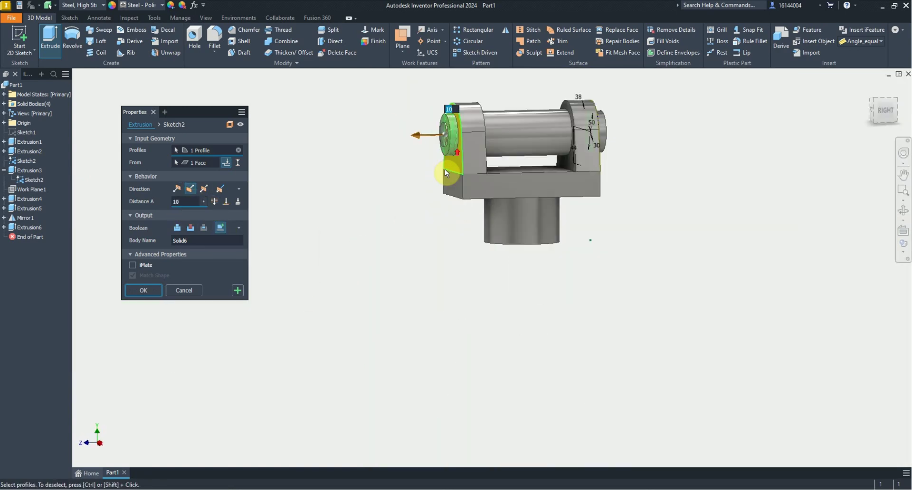
scroll(371, 247, up, 5)
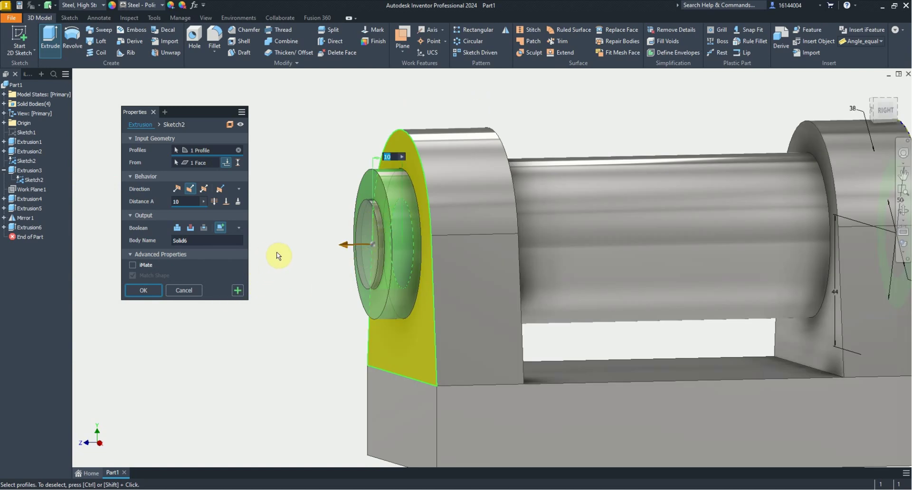
click(177, 202)
click(155, 289)
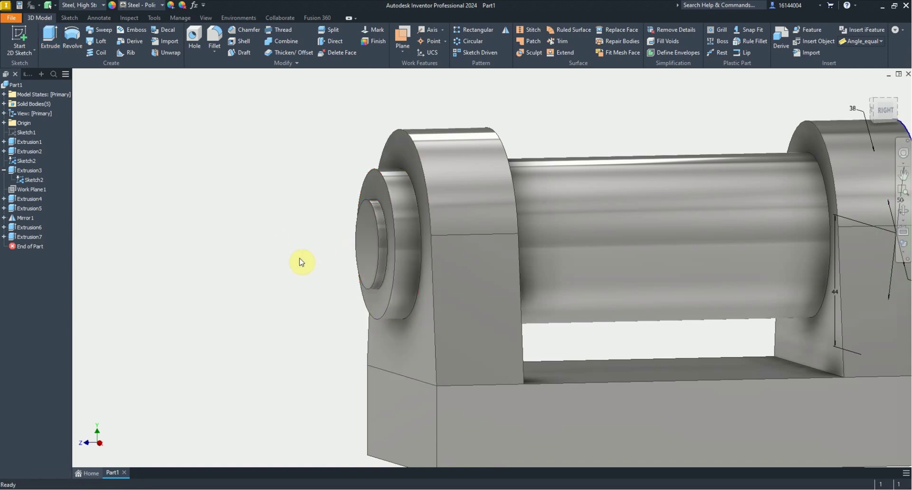
Hide every body except the collar ring
right_click(396, 196)
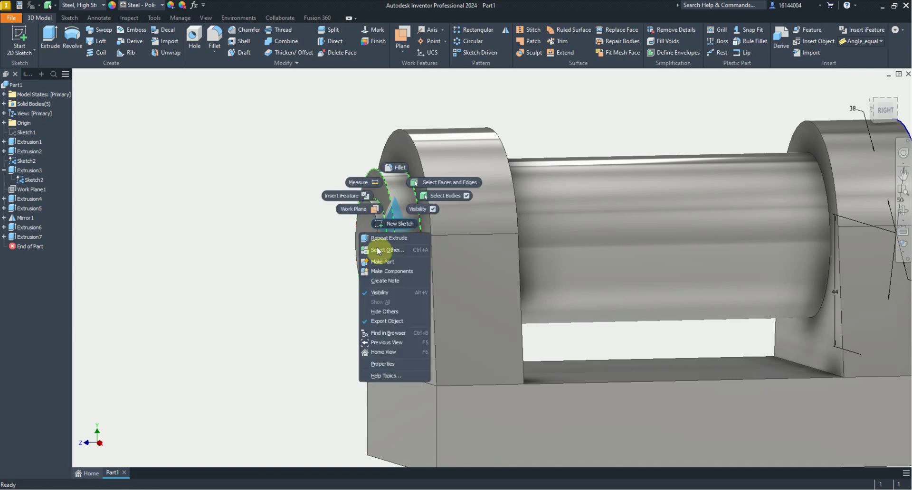
click(391, 312)
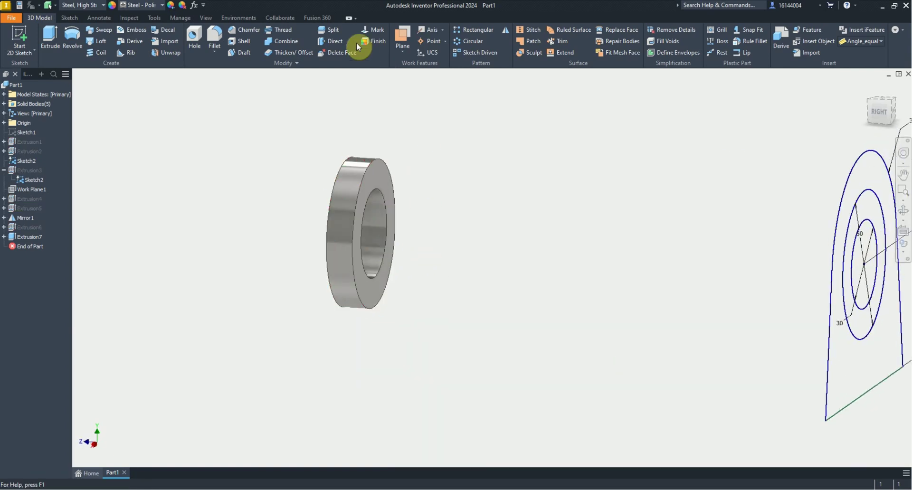
click(341, 41)
click(385, 183)
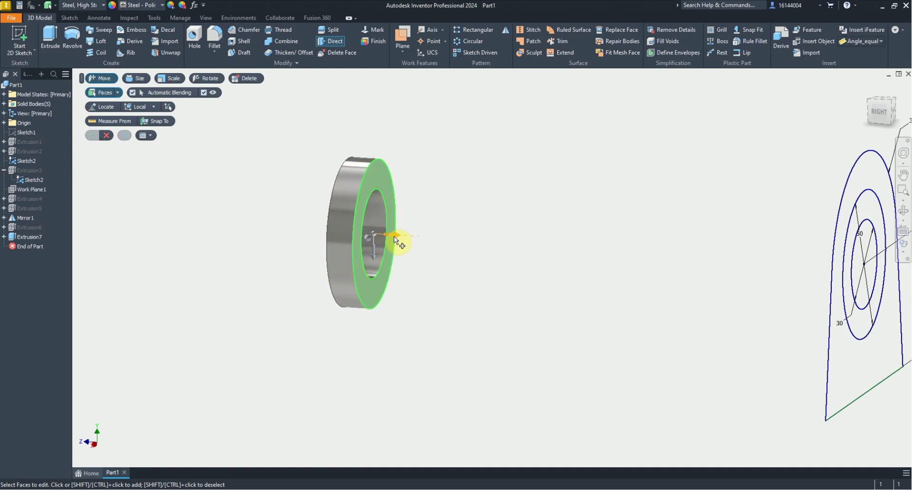
Move the ring's front face outward by 1 mm
drag(395, 235, 407, 237)
text(1)
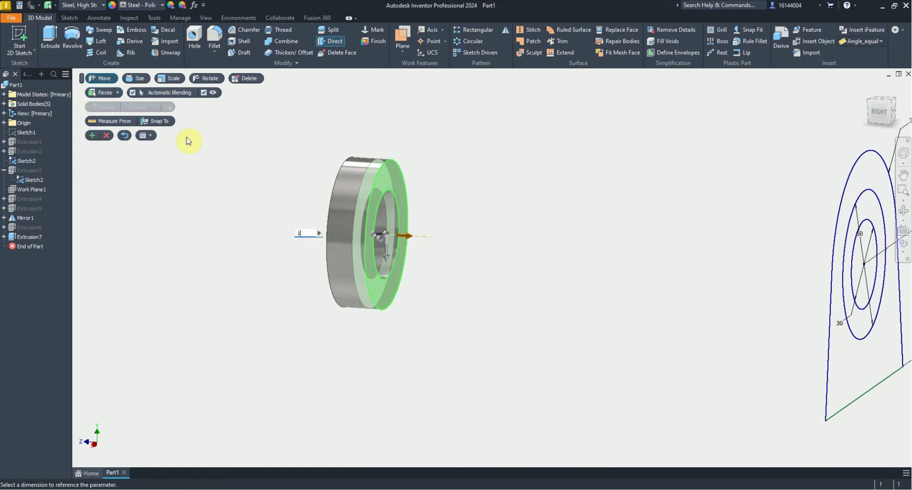
key(Return)
click(93, 136)
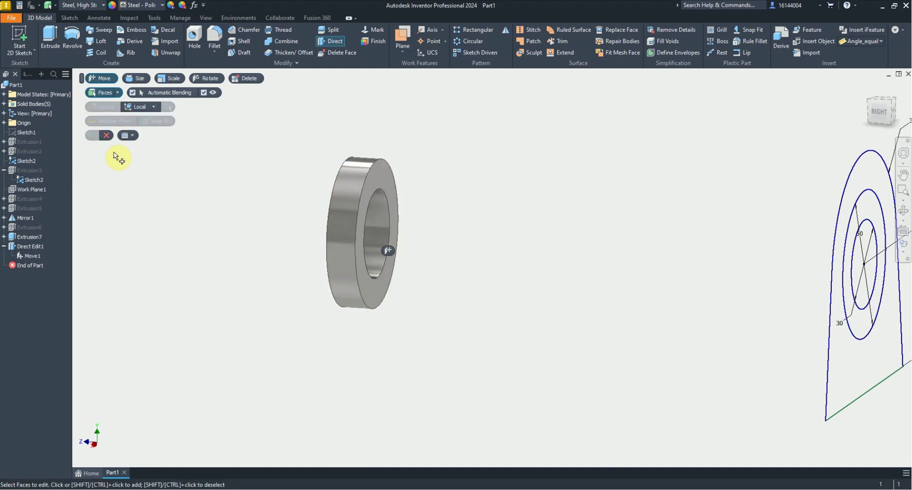
Measure between the ring's two faces to confirm a 10 mm thickness
right_click(223, 211)
click(180, 196)
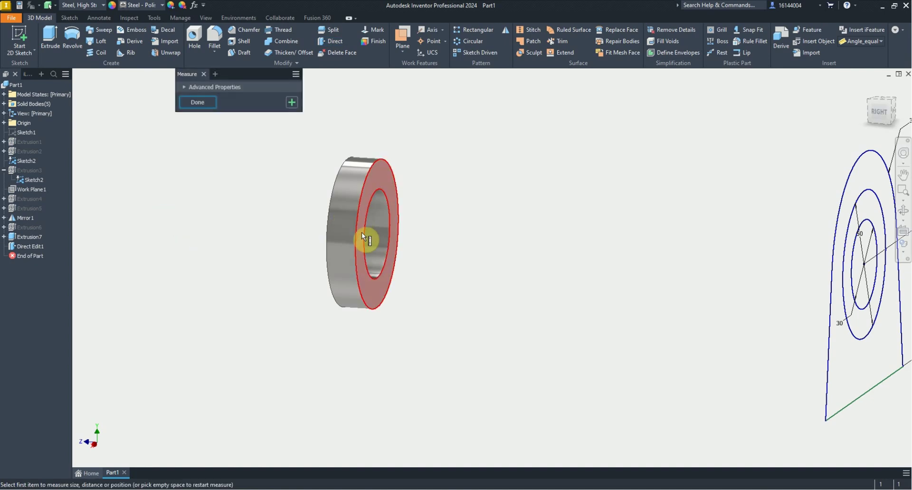
click(362, 233)
shift+middle_drag(314, 257, 403, 204)
click(446, 220)
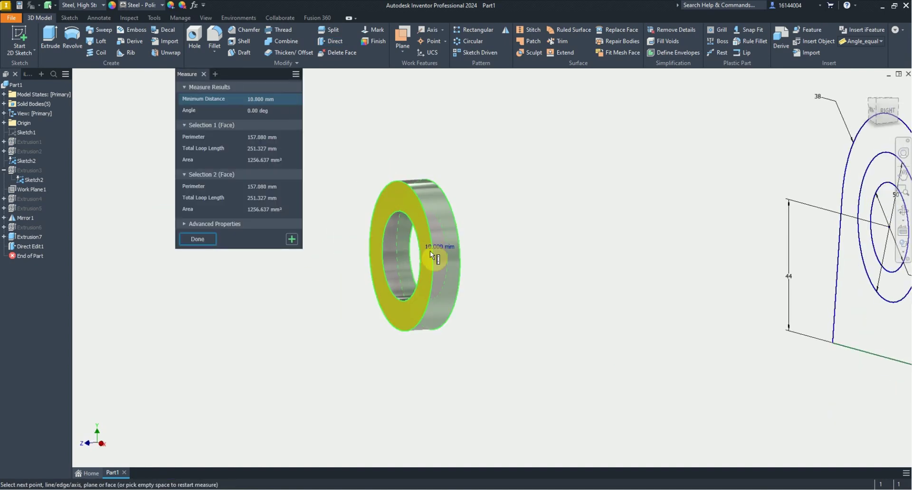
click(471, 343)
shift+middle_drag(474, 335, 416, 315)
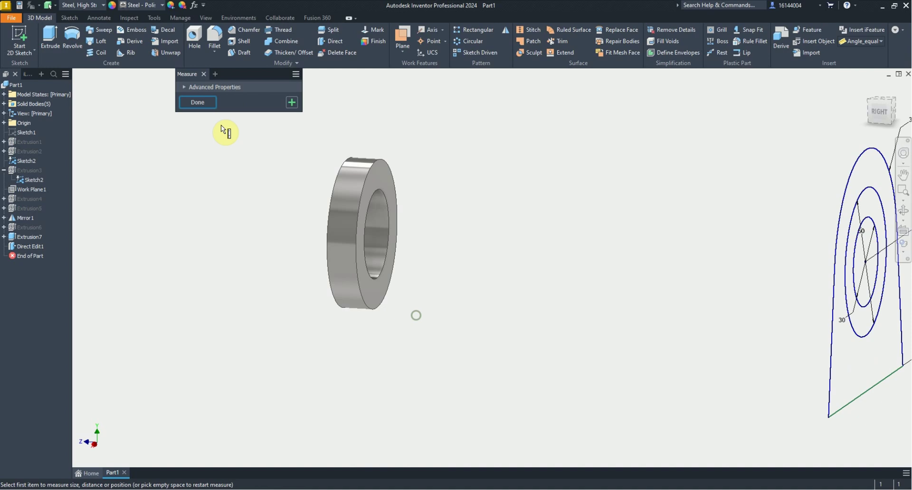
click(202, 109)
right_click(235, 193)
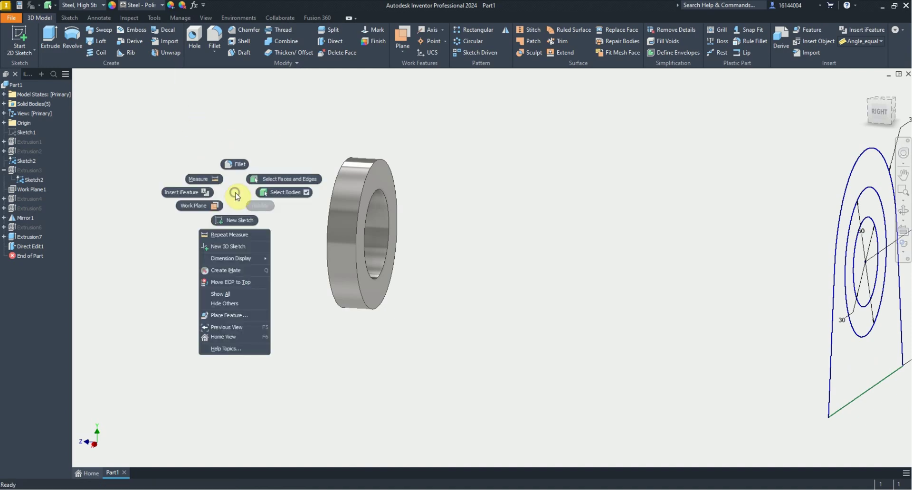
Show all bodies, then Combine the bracket (base) and collar ring (tool) with Join
click(227, 298)
mouse_move(227, 298)
shift+middle_down()
mouse_move(261, 256)
mouse_move(347, 259)
shift+middle_up()
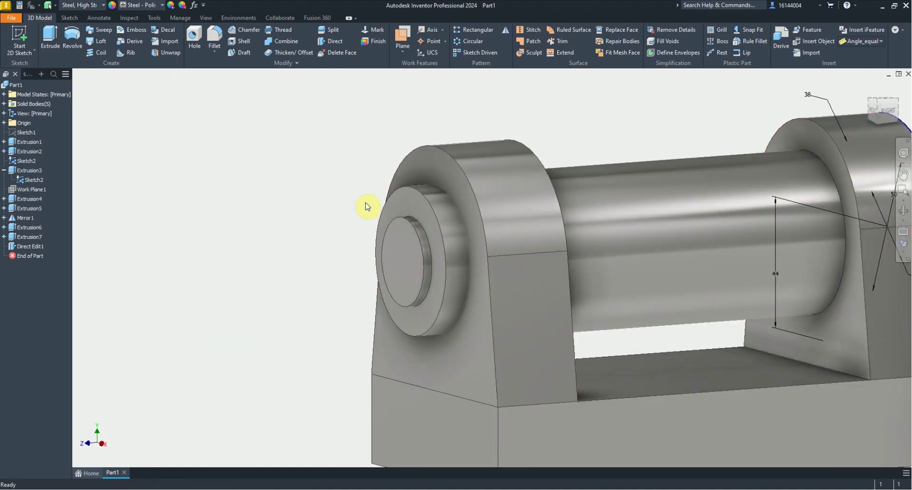
click(284, 47)
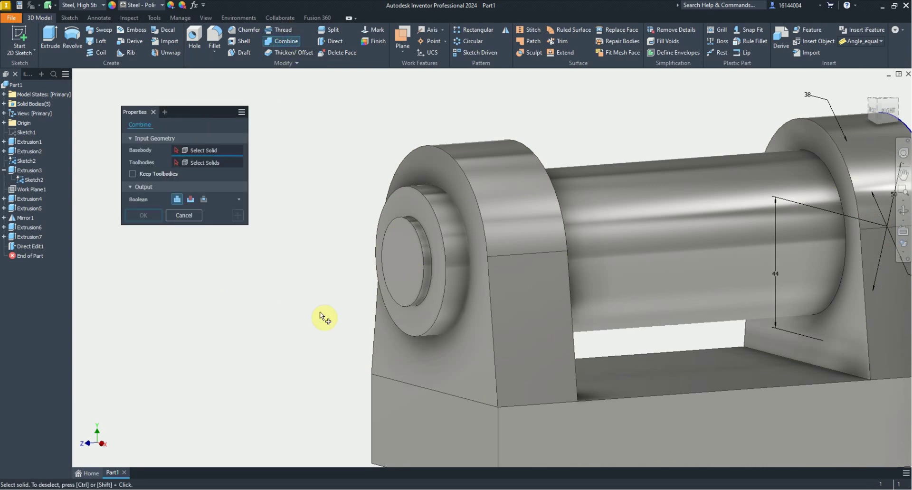
click(456, 157)
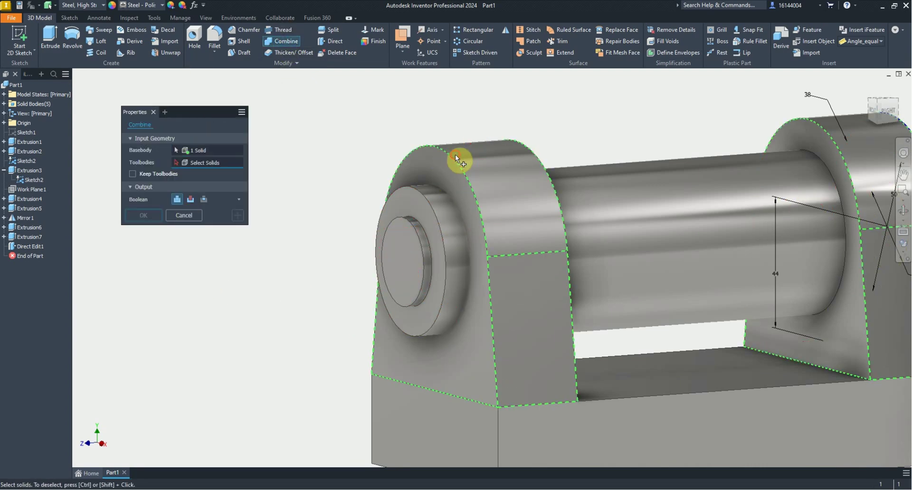
click(386, 209)
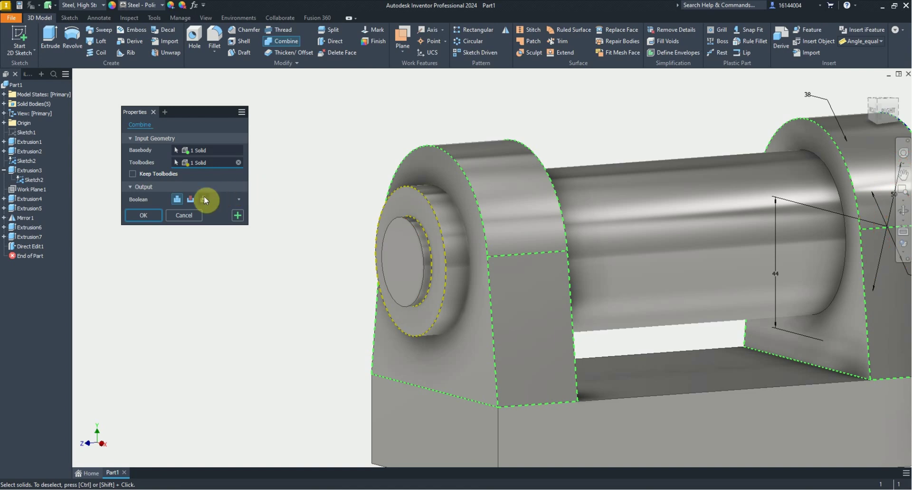
click(149, 214)
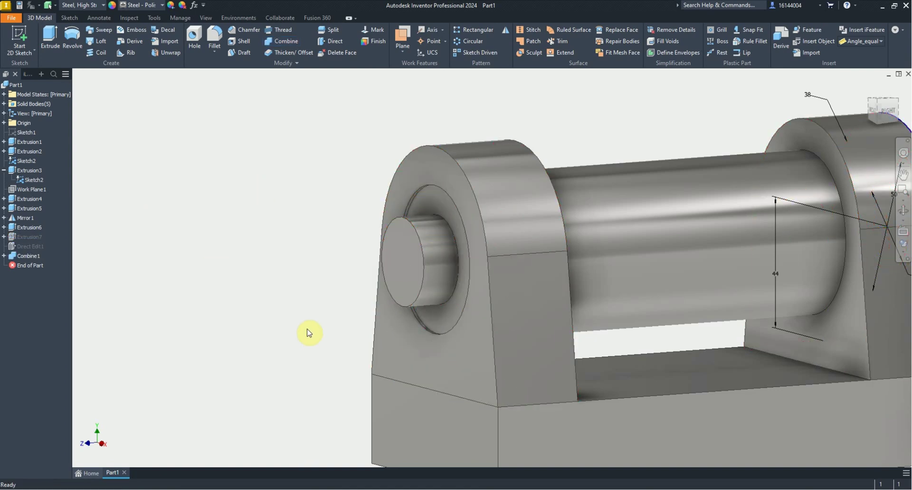
Show all bodies and turn off Sketch2's visibility
right_click(224, 212)
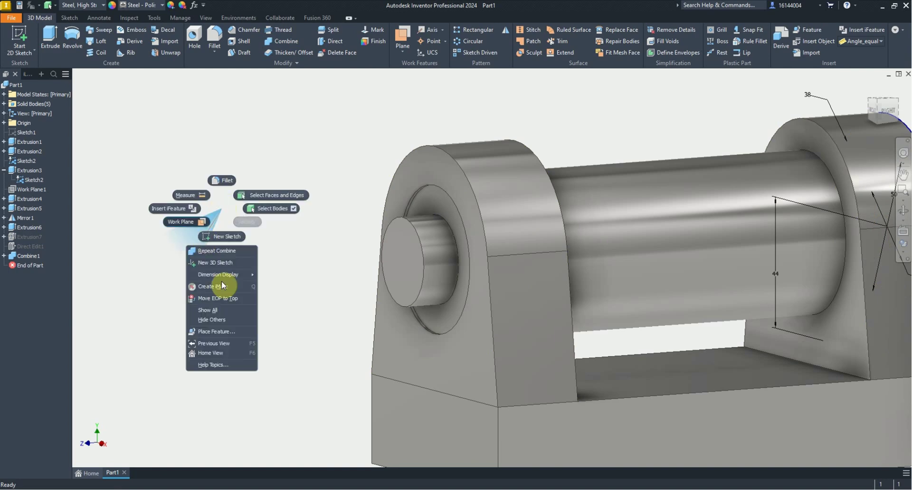
click(221, 281)
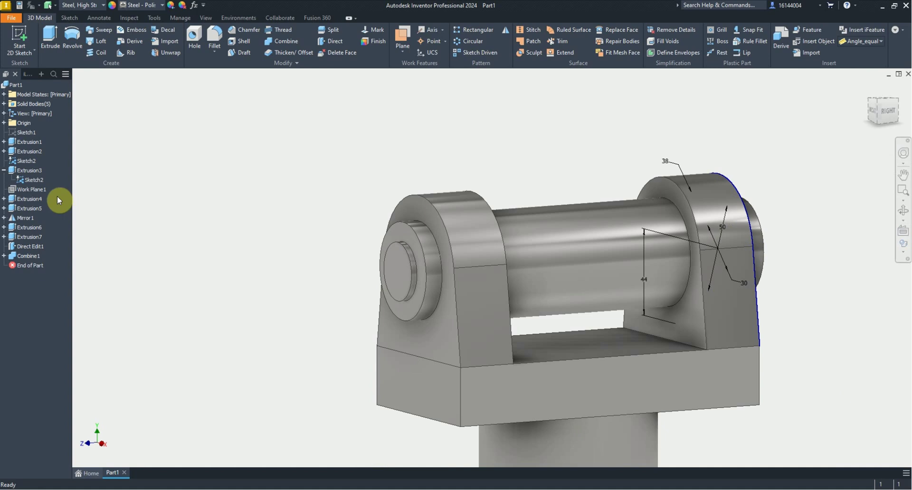
right_click(34, 180)
click(69, 297)
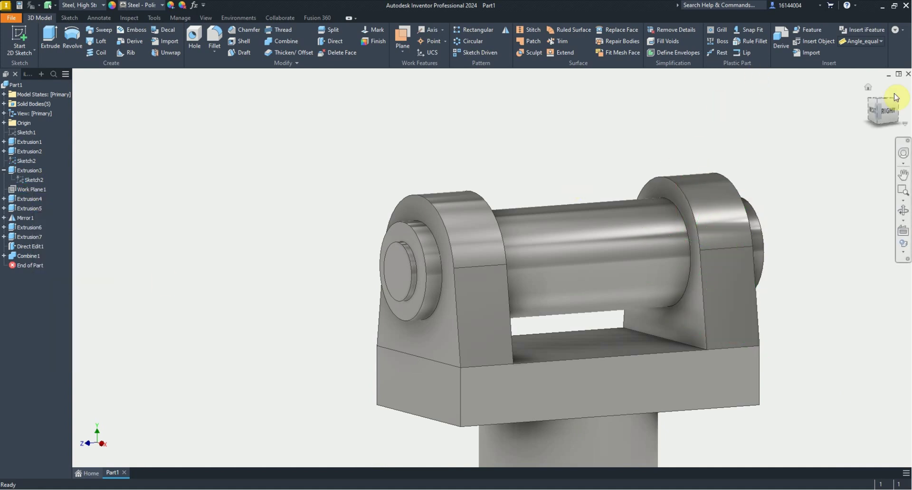
Toggle Wireframe, then Shaded with Edges, and return to the Home view
click(886, 110)
click(893, 232)
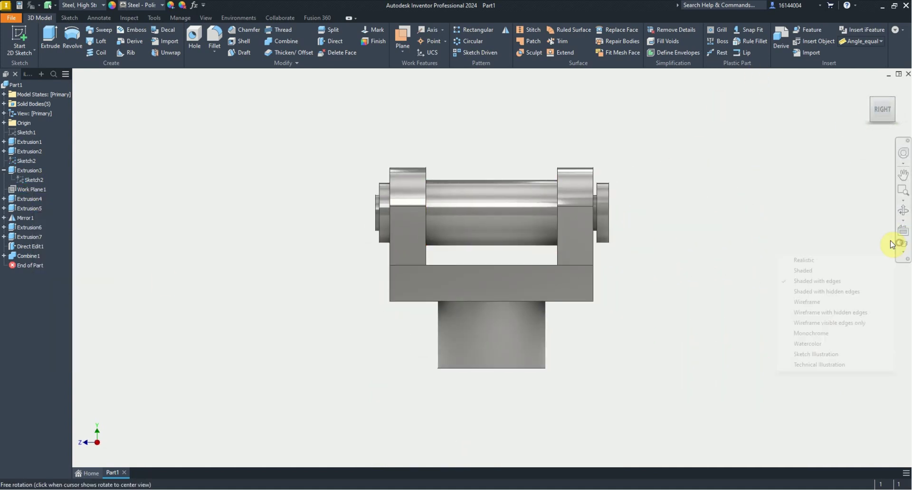
click(810, 300)
scroll(393, 196, up, 3)
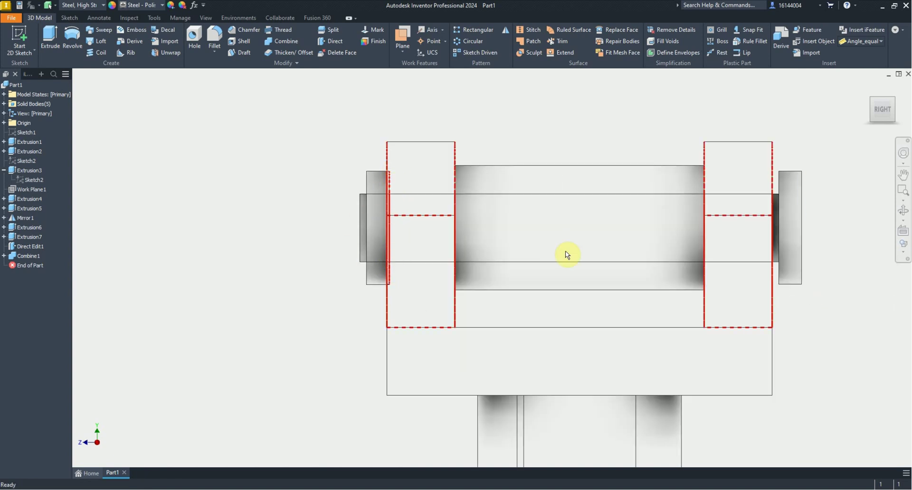
click(902, 233)
click(840, 285)
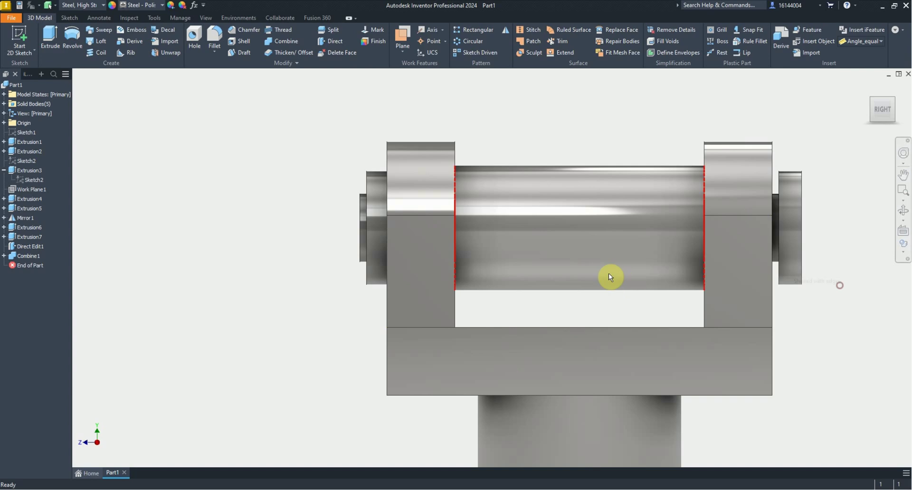
key(F6)
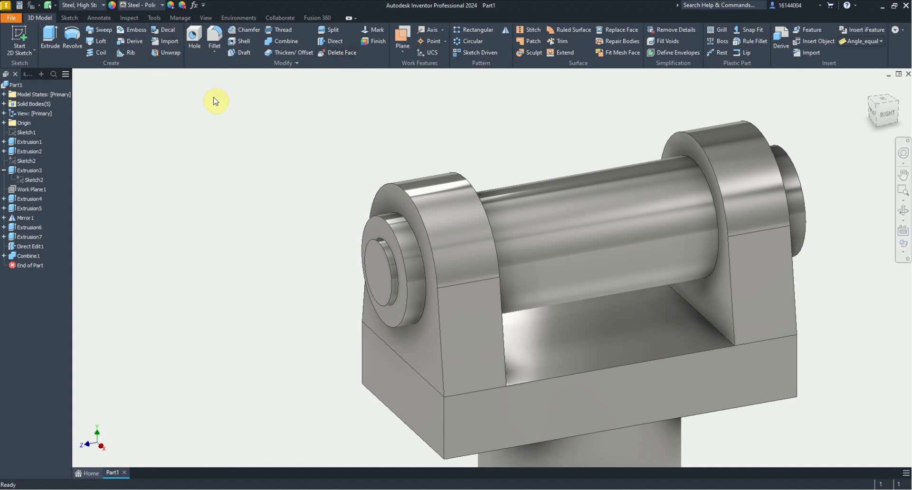
Add a work axis through the shaft and a work plane through it at 90° to the base face
click(432, 35)
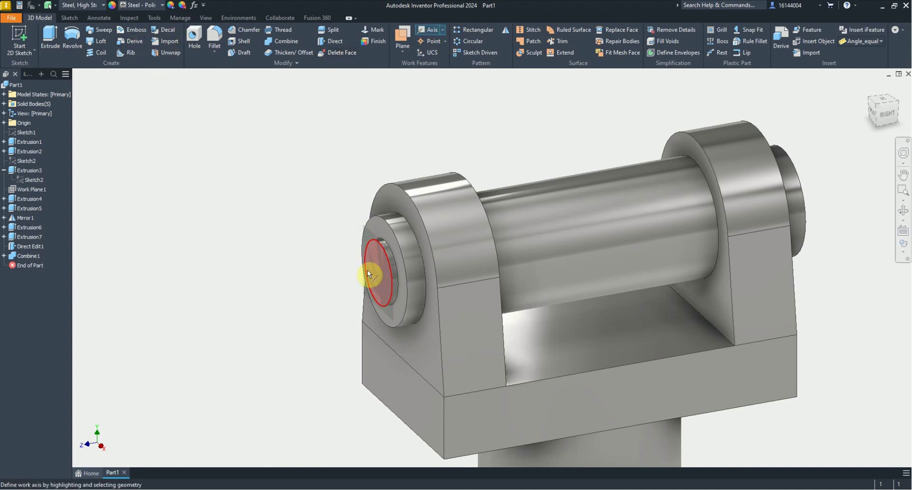
click(386, 251)
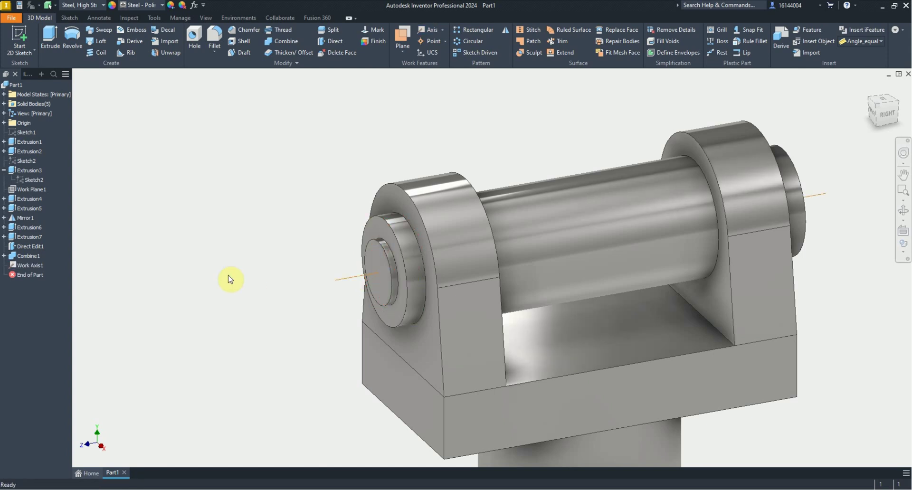
click(402, 38)
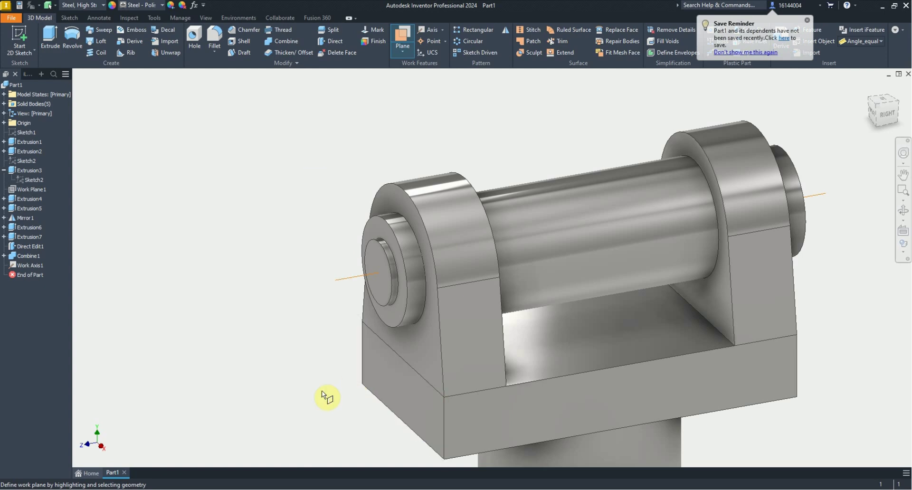
click(464, 424)
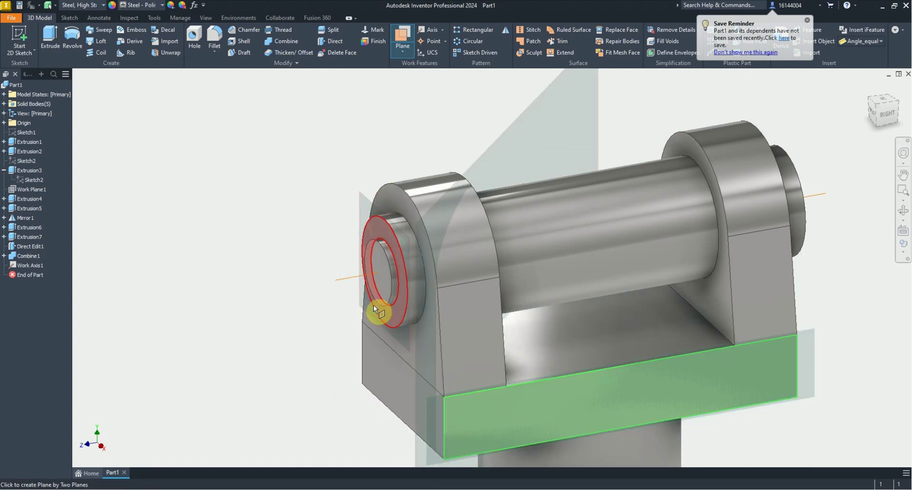
click(352, 276)
click(91, 92)
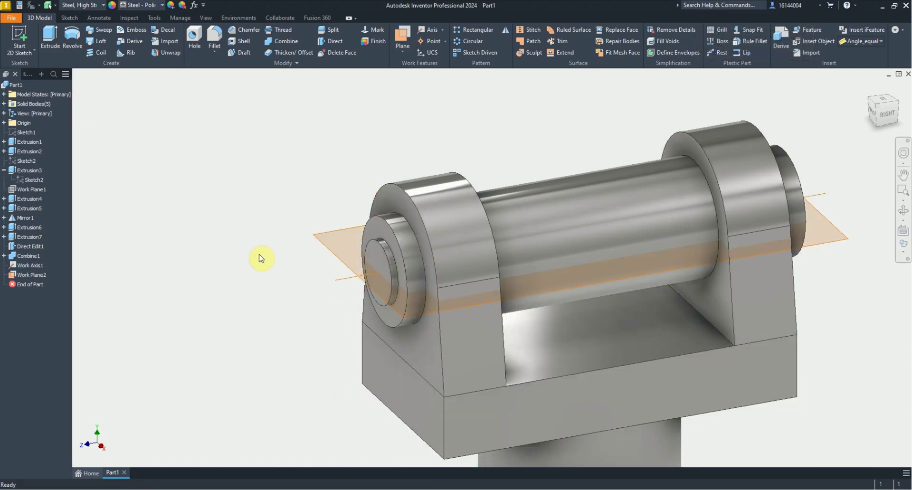
Start Sketch4 on Work Plane2 and check the reference drawing 20.jpg
key(s)
click(354, 251)
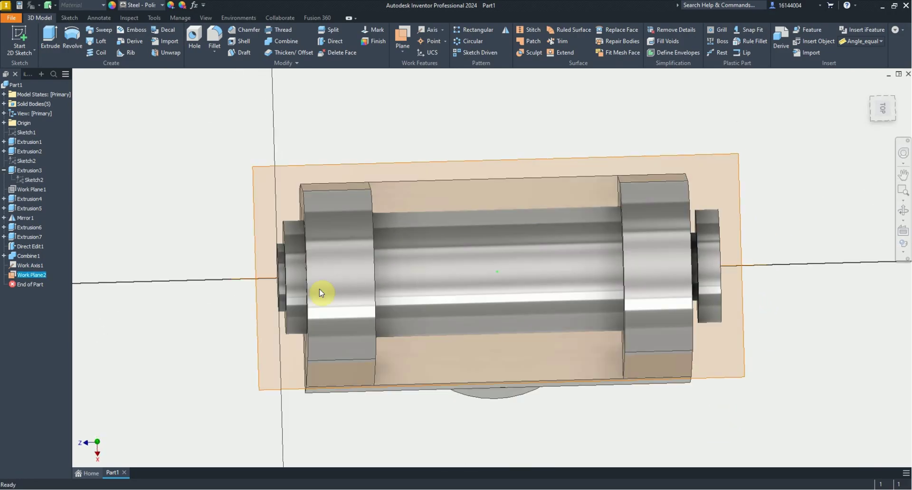
key(alt+Tab)
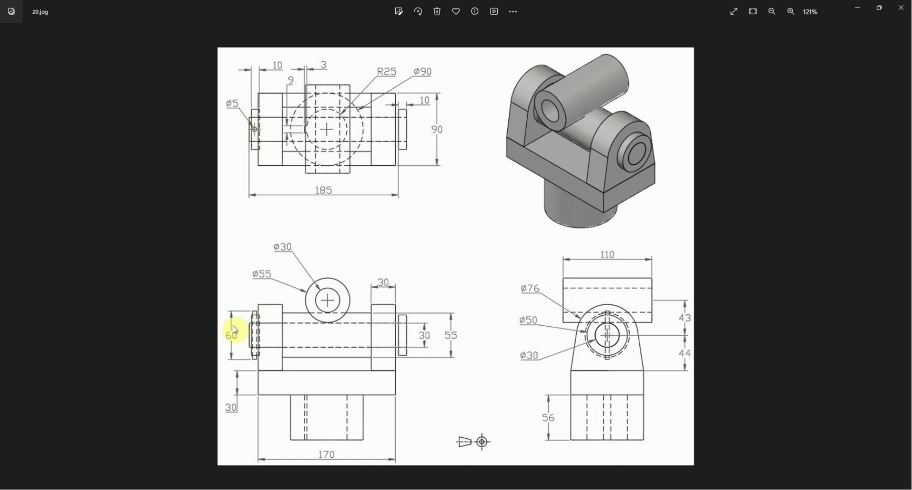
key(alt+Tab)
click(76, 38)
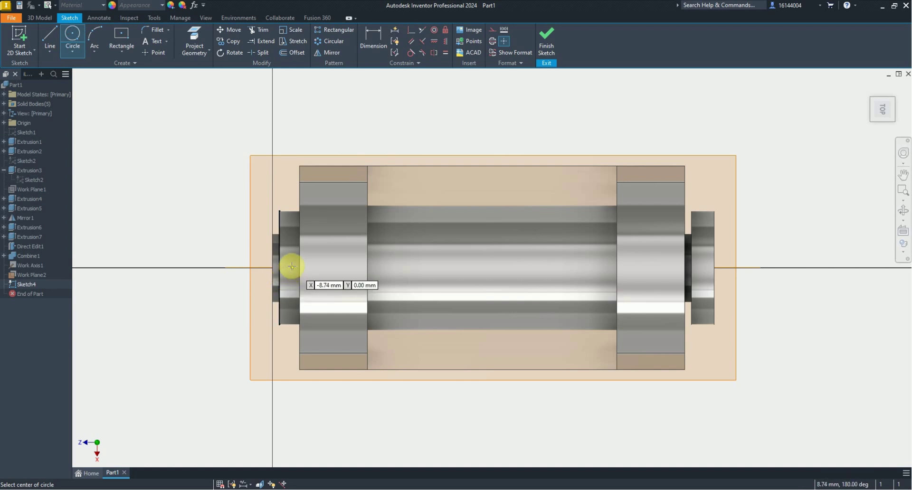
Draw a 5 mm diameter circle centred on the shaft axis, viewing it with the part sliced
click(289, 268)
text(5)
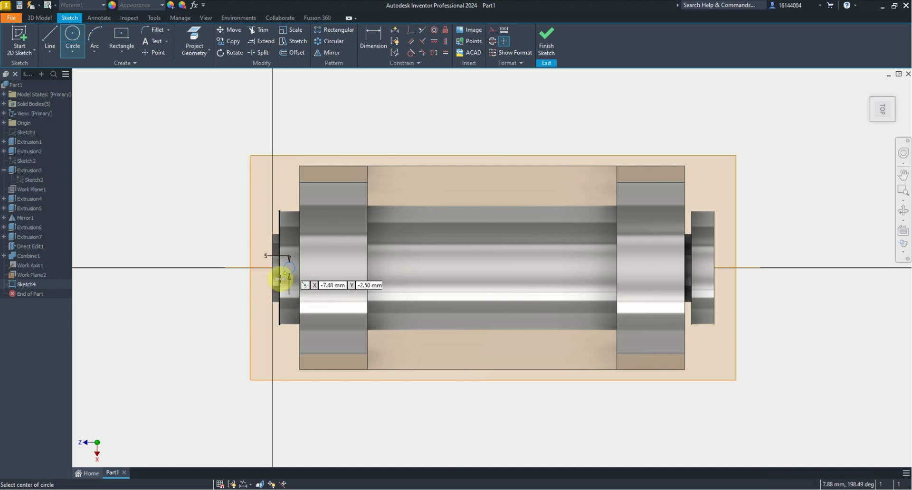
key(Return)
key(Escape)
click(258, 484)
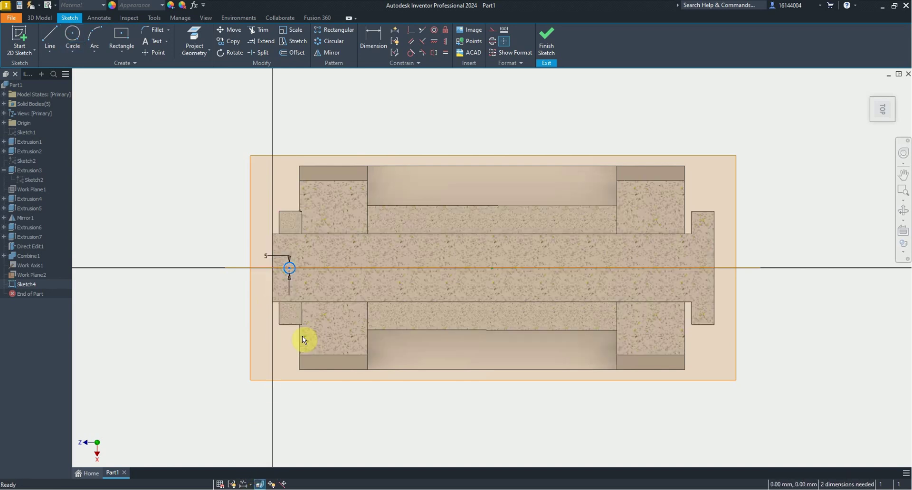
scroll(288, 281, up, 5)
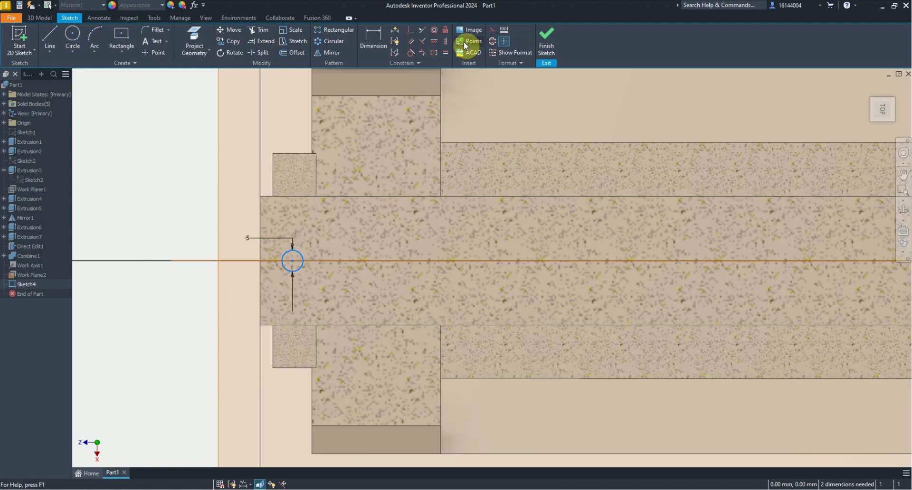
Project the small collar's top edge and align the circle centre vertically and horizontally
click(292, 261)
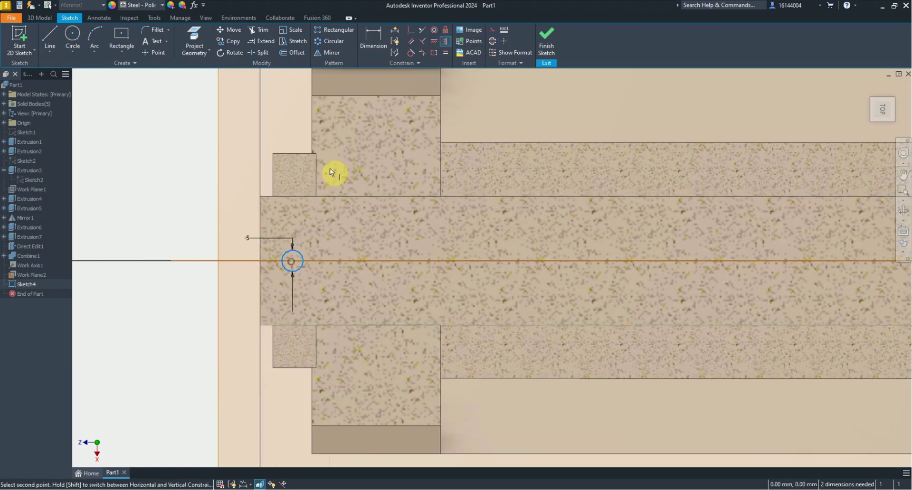
click(195, 43)
click(292, 154)
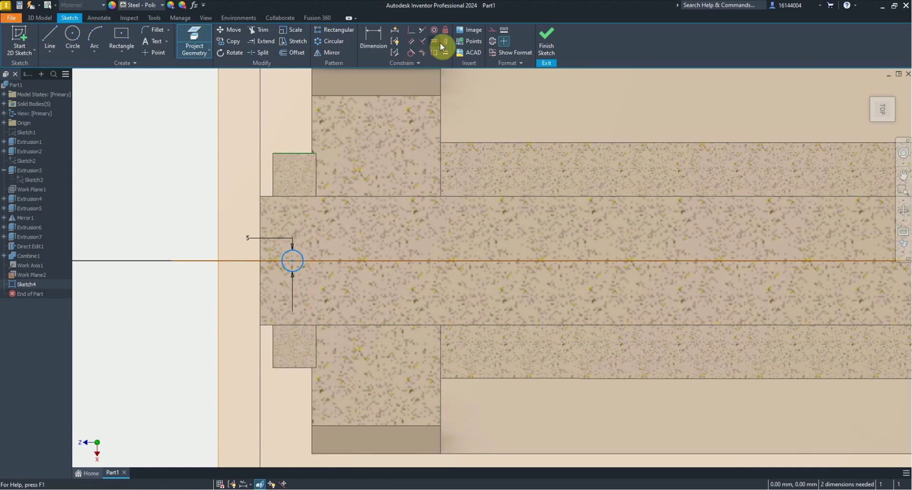
click(442, 42)
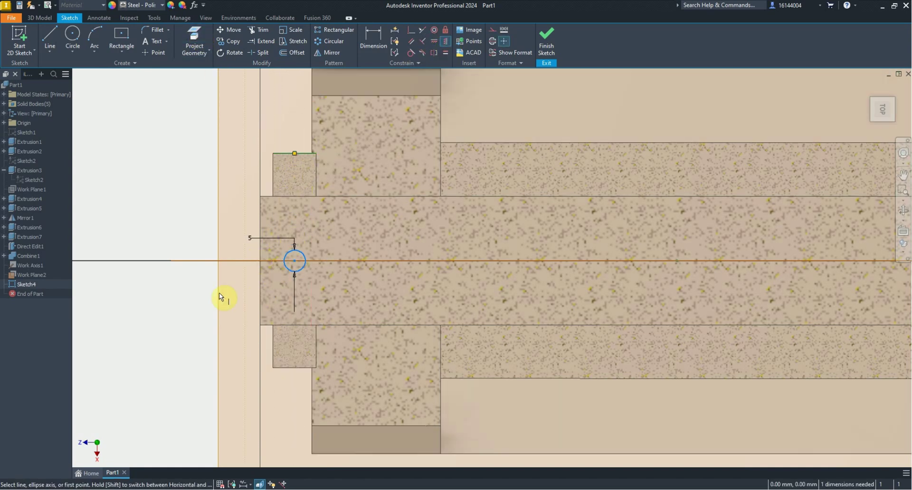
key(Home)
click(437, 43)
click(255, 271)
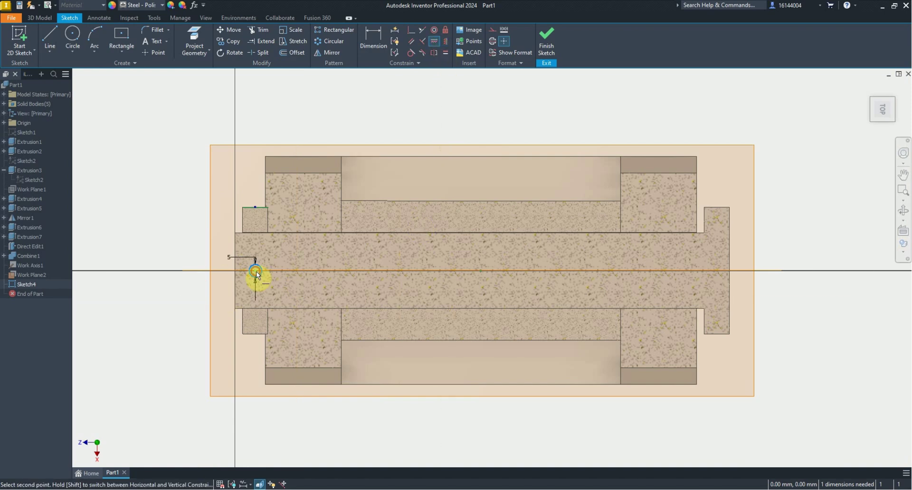
scroll(261, 294, down, 2)
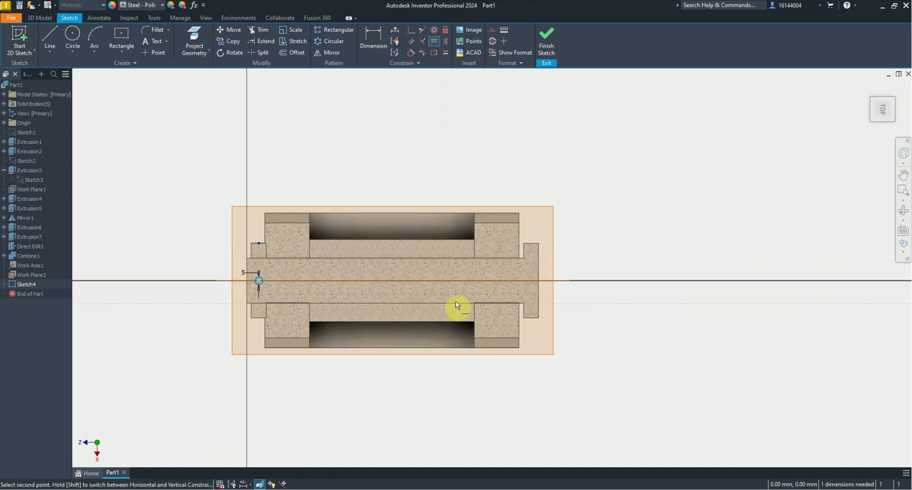
scroll(451, 303, down, 3)
scroll(192, 318, up, 3)
scroll(192, 285, up, 2)
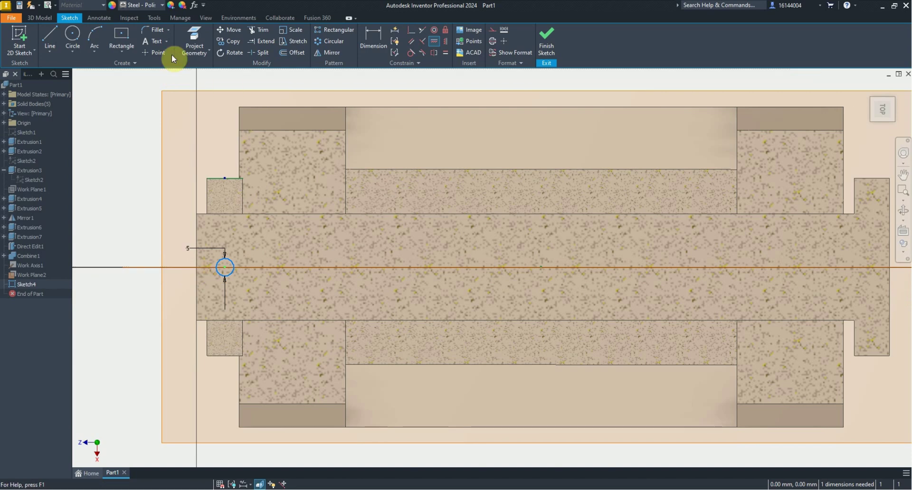
Project the shaft's left end edge, lock the circle centre to it, and finish the sketch
click(193, 44)
click(196, 269)
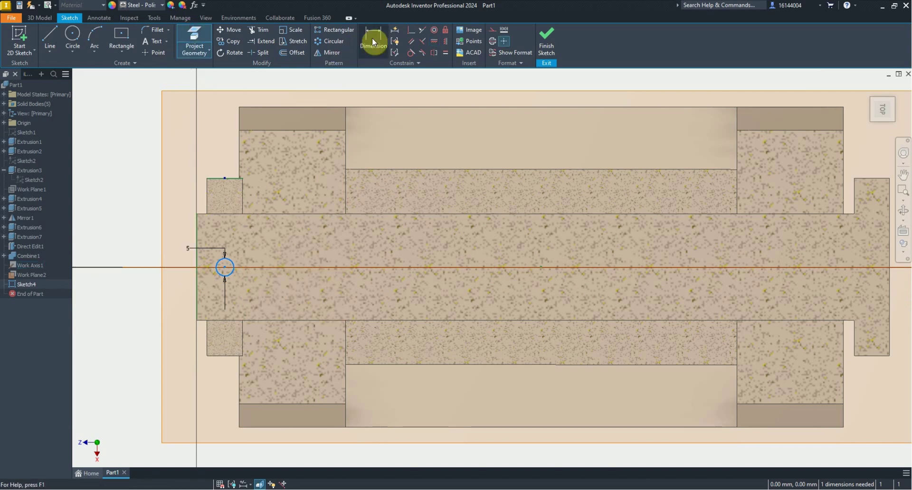
click(437, 41)
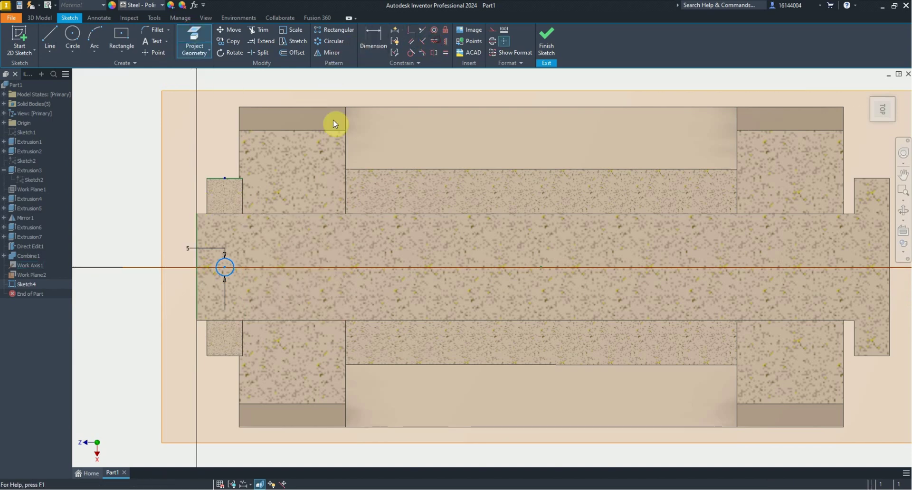
click(200, 270)
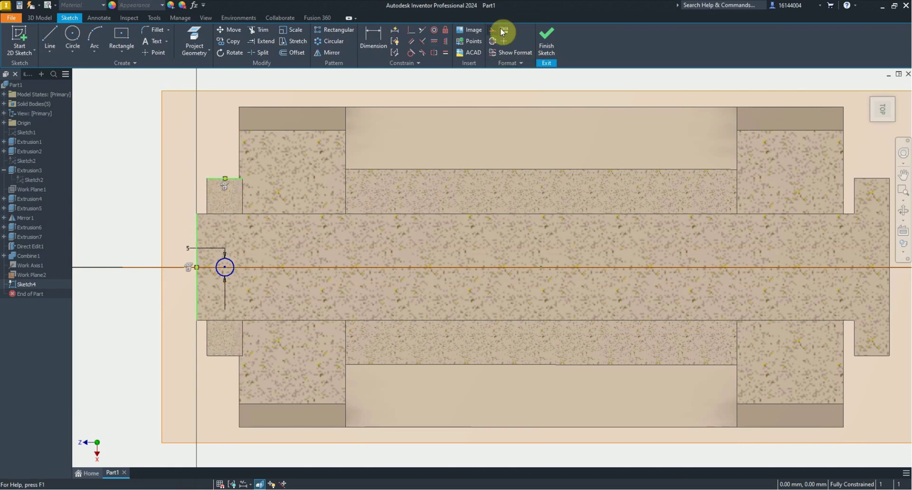
click(547, 45)
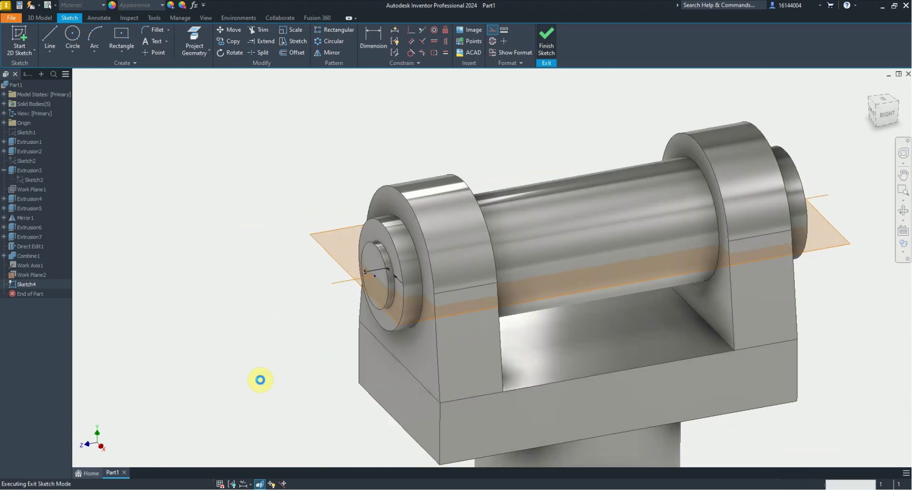
Hide Work Plane2 and cut the 5 mm hole symmetrically 60 mm through both bodies
right_click(28, 275)
click(37, 329)
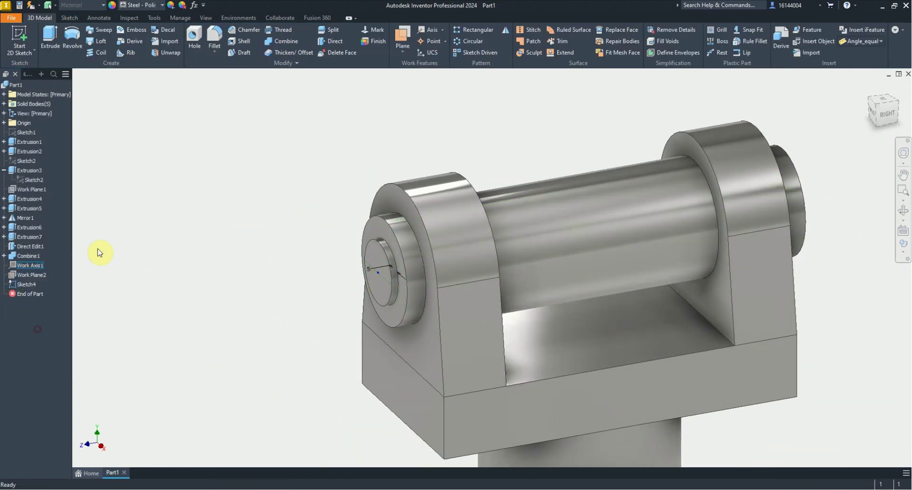
click(51, 36)
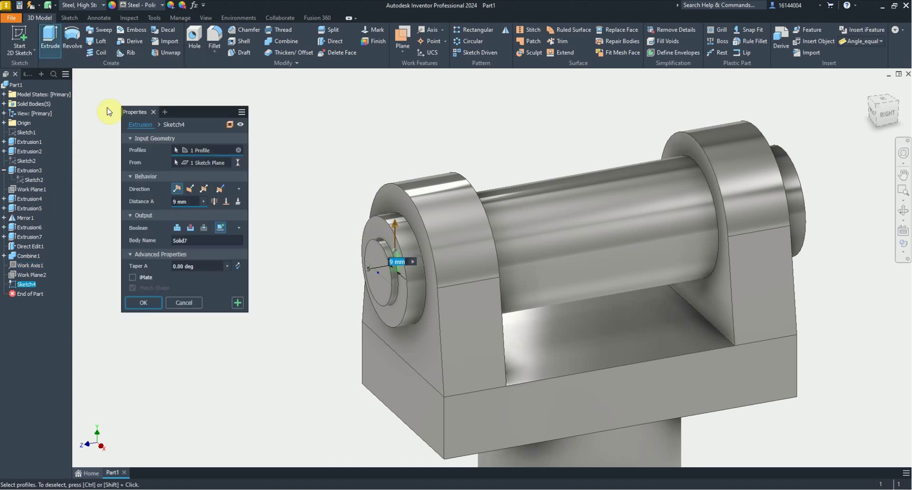
click(195, 225)
click(202, 191)
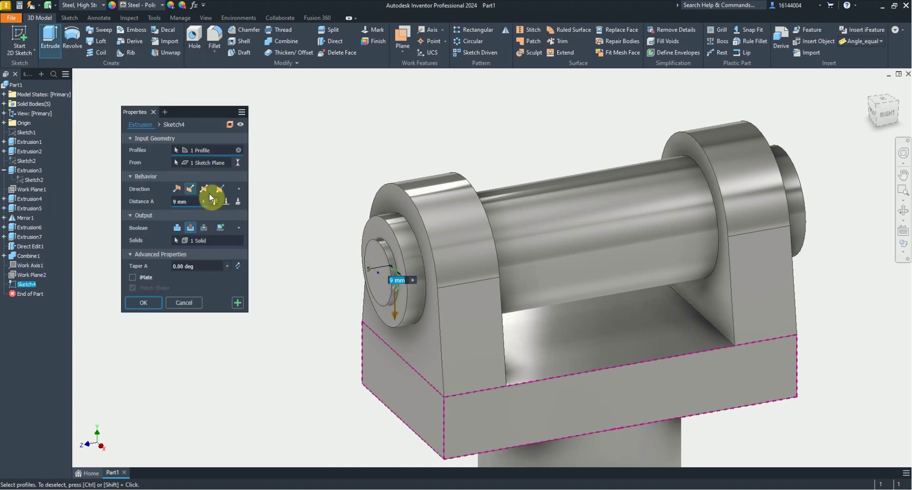
click(189, 201)
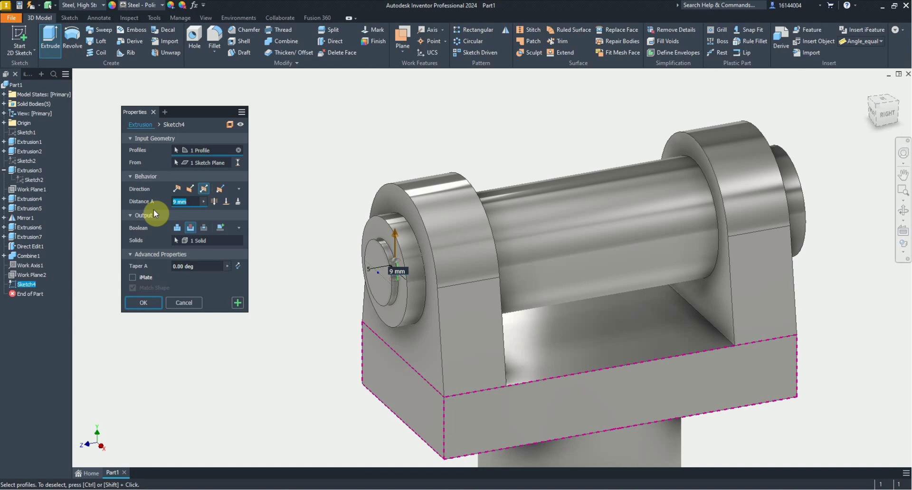
text(60)
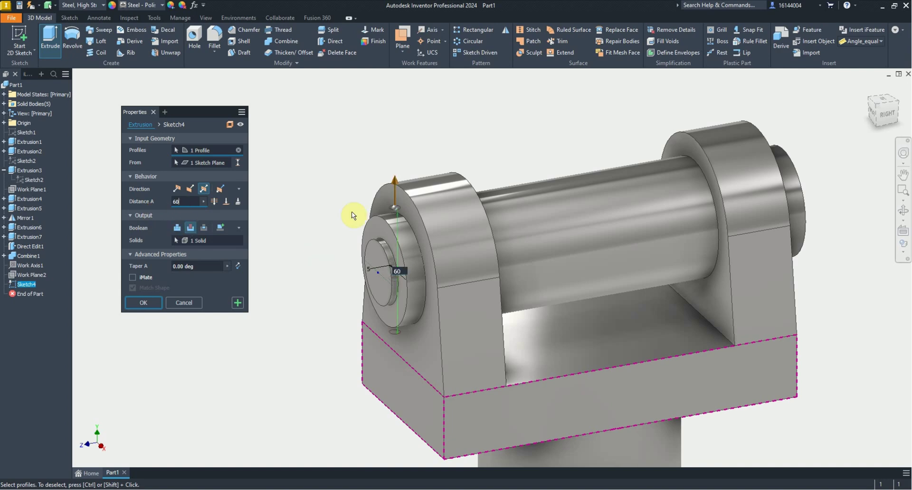
key(Tab)
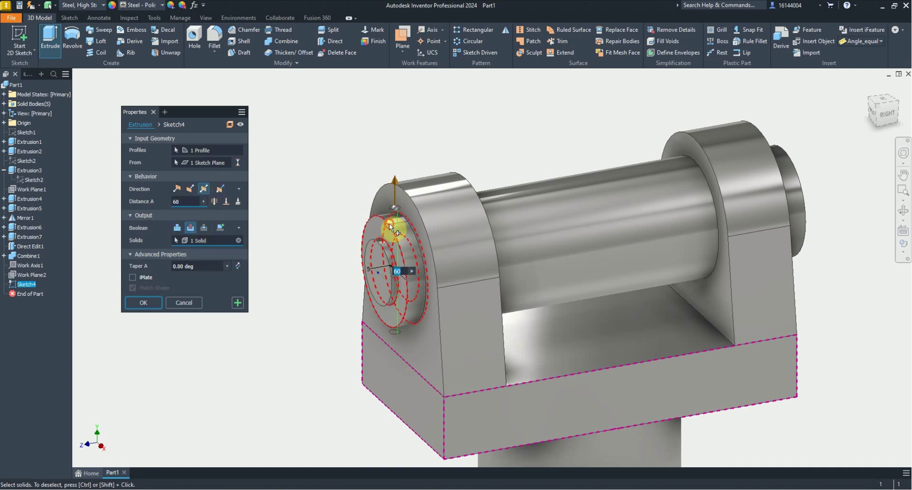
click(389, 223)
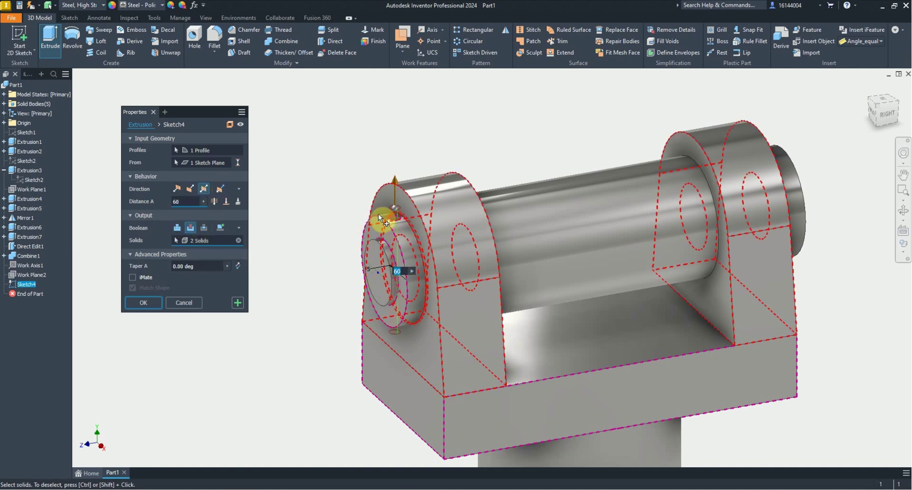
click(238, 304)
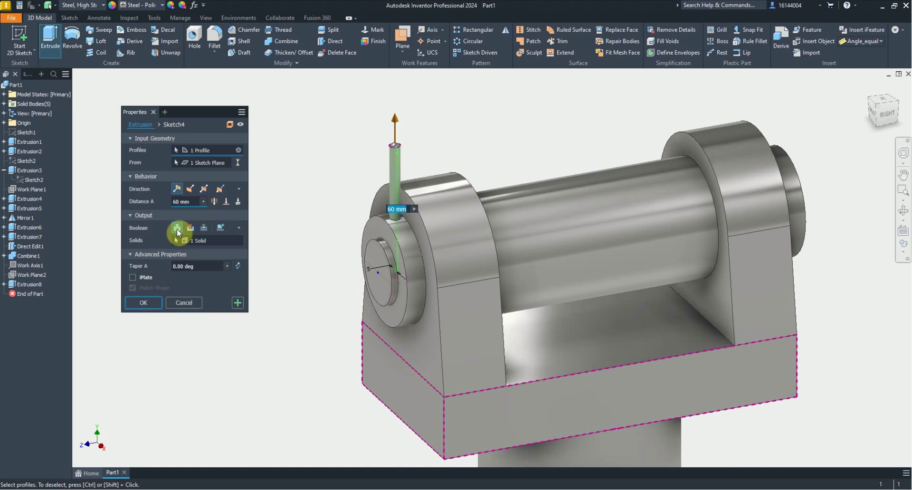
Extrude the same circle symmetrically as a new solid, forming the separate pin body
click(204, 189)
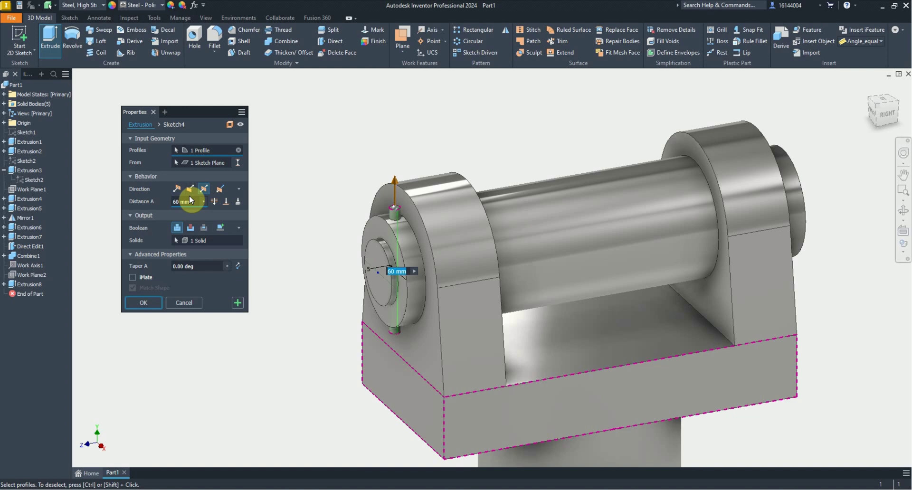
click(220, 228)
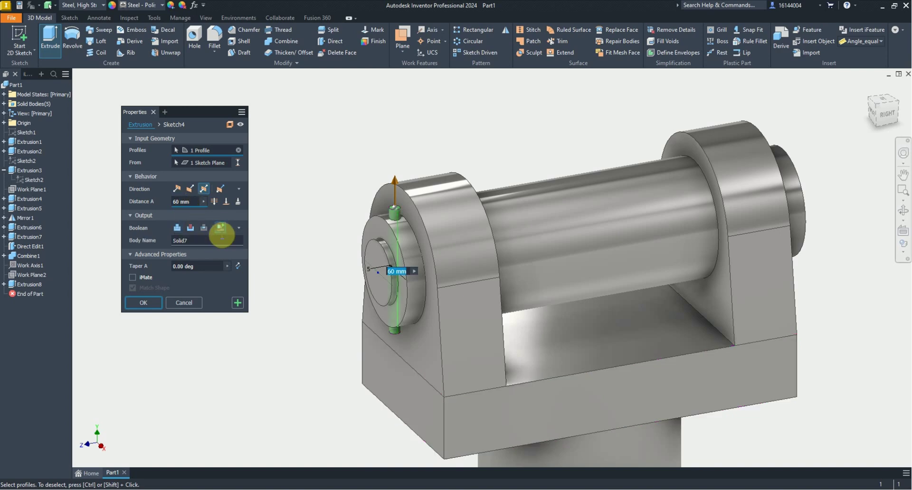
click(142, 304)
scroll(388, 234, up, 5)
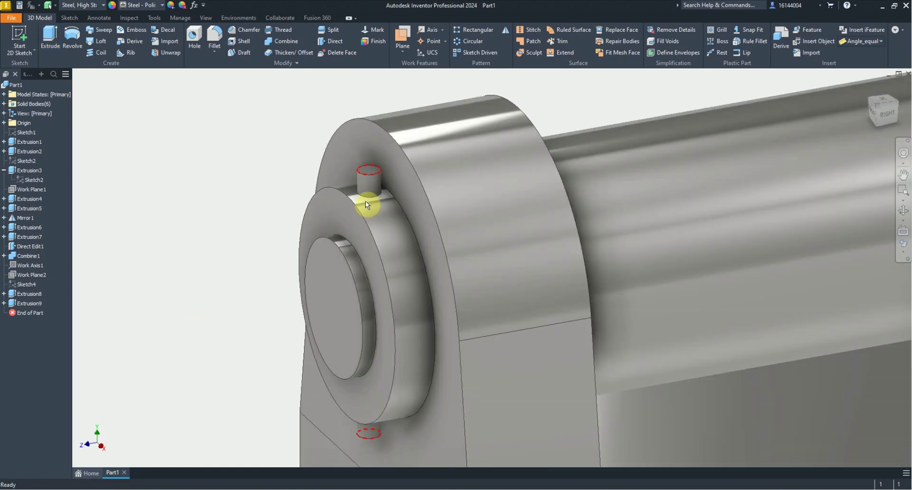
Hide the pin to inspect the cross hole, then show it again
scroll(284, 198, down, 5)
scroll(300, 186, up, 5)
right_click(356, 180)
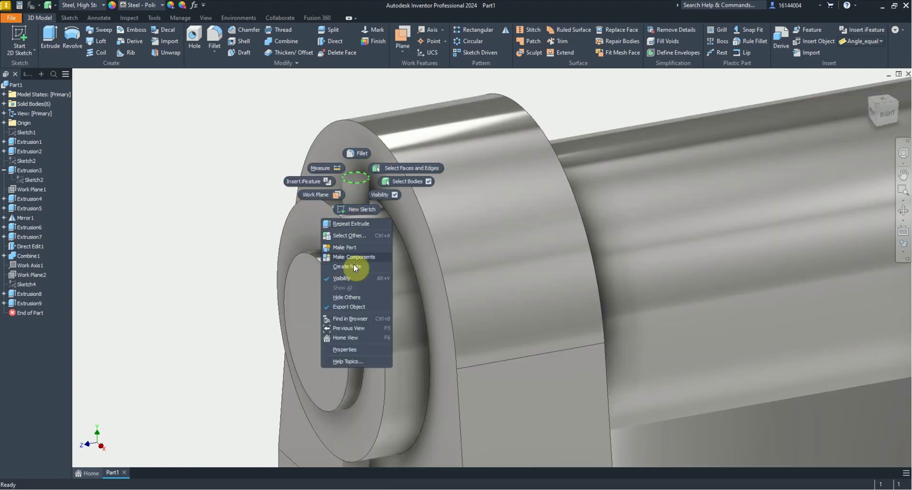
click(353, 279)
mouse_move(353, 279)
shift+middle_down()
mouse_move(342, 326)
mouse_move(364, 273)
mouse_move(366, 210)
mouse_move(421, 238)
mouse_move(311, 240)
mouse_move(338, 240)
shift+middle_up()
scroll(364, 277, down, 5)
mouse_move(411, 236)
shift+middle_down()
mouse_move(500, 261)
mouse_move(440, 307)
shift+middle_up()
right_click(242, 210)
click(234, 316)
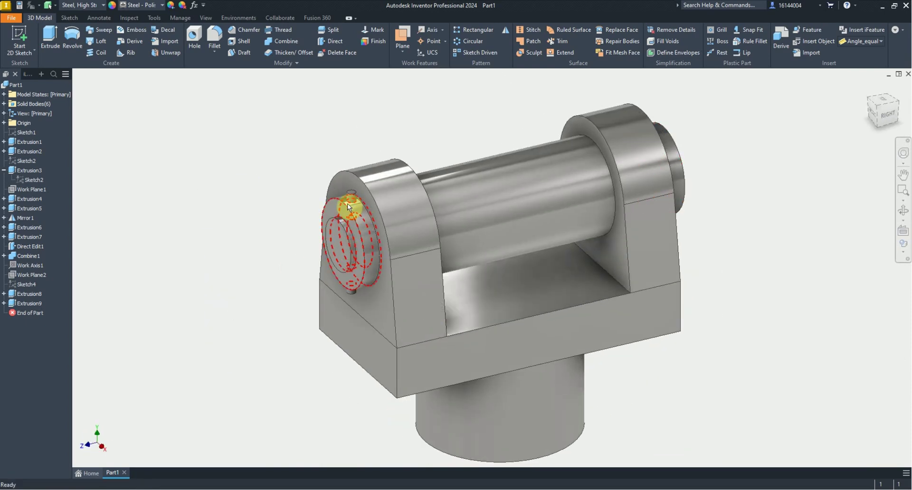
Edit the hole cut so it passes through all three bodies, then free-orbit to check it
double_click(29, 295)
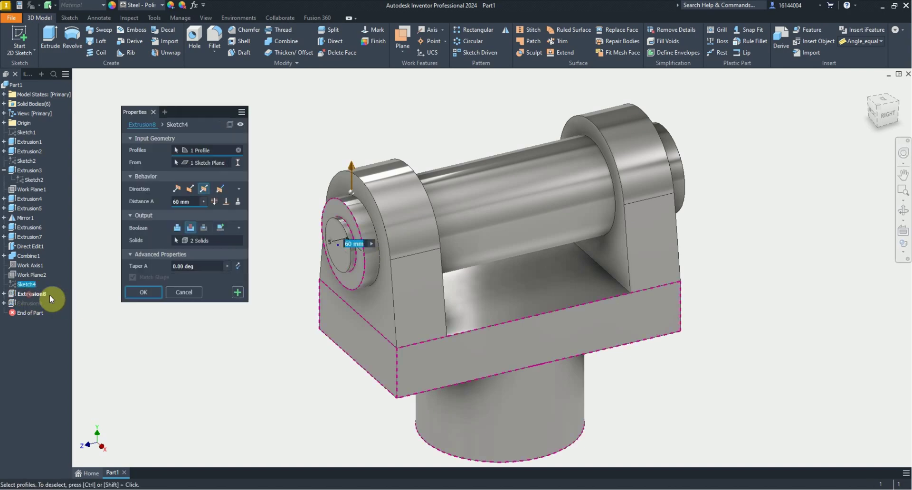
click(195, 241)
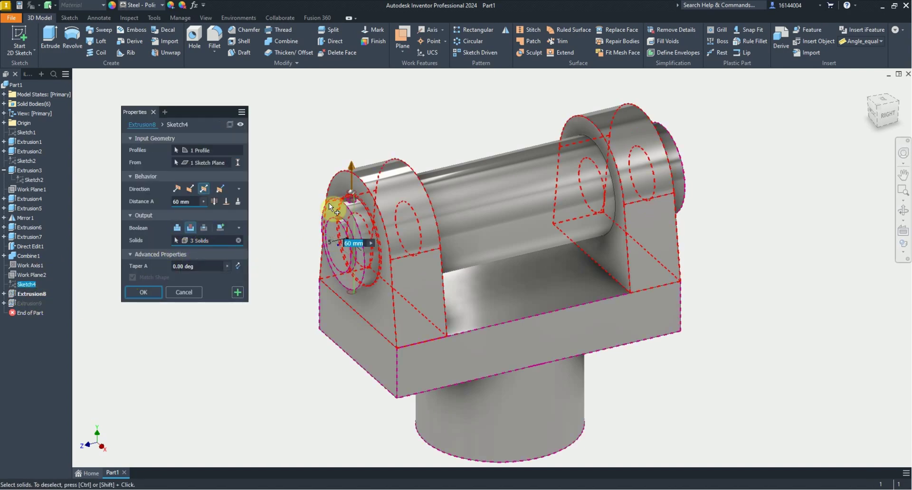
click(144, 292)
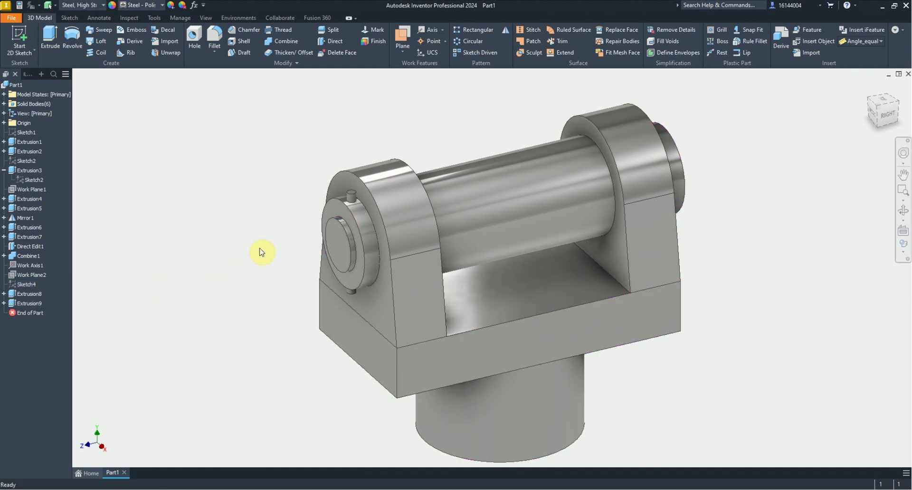
right_click(352, 198)
click(372, 206)
mouse_move(346, 190)
mouse_down()
mouse_move(338, 272)
mouse_move(346, 223)
mouse_up()
key(Escape)
Show the pin again and orbit around the right end of the shaft
right_click(204, 260)
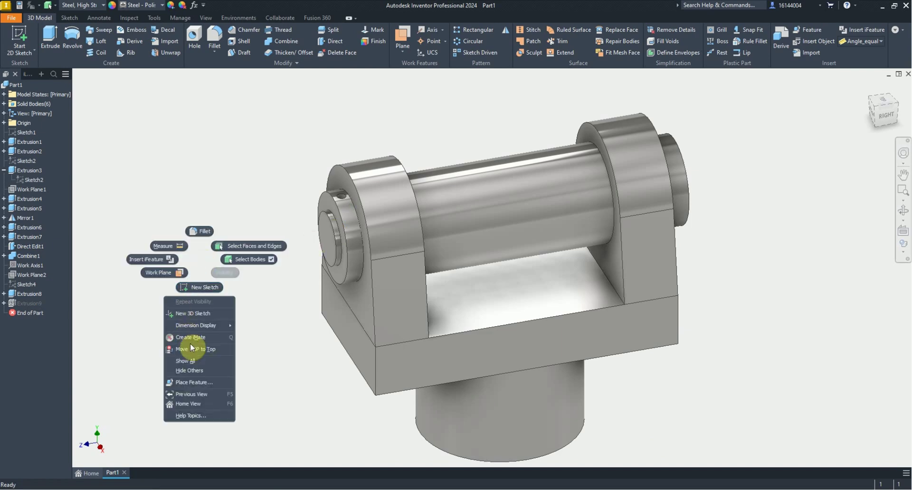
click(197, 360)
key(F4)
mouse_move(200, 360)
mouse_down()
mouse_move(261, 297)
mouse_move(238, 292)
mouse_move(210, 315)
mouse_move(279, 301)
mouse_move(271, 283)
mouse_move(298, 278)
mouse_up()
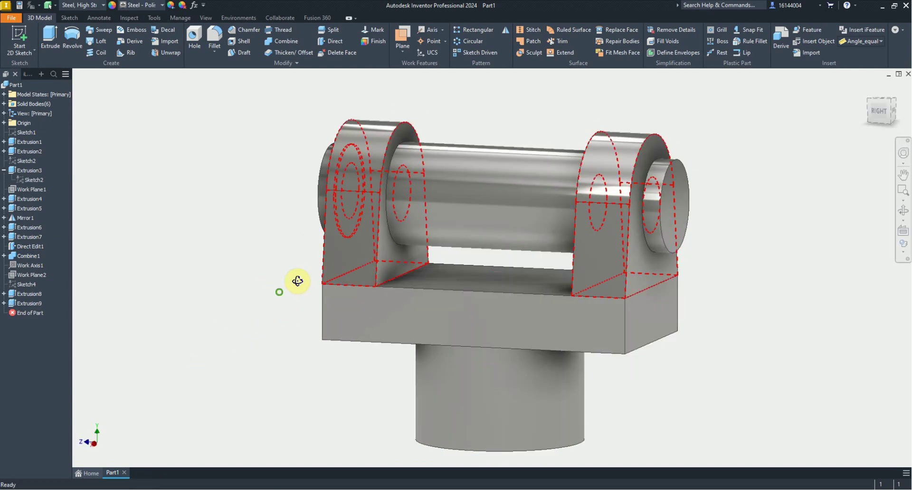
click(654, 180)
key(F4)
mouse_move(371, 252)
mouse_down()
mouse_move(285, 282)
mouse_move(279, 230)
mouse_move(265, 252)
mouse_up()
key(F4)
Check the reference drawing, then expand the part's Origin folder in the browser
key(alt+Tab)
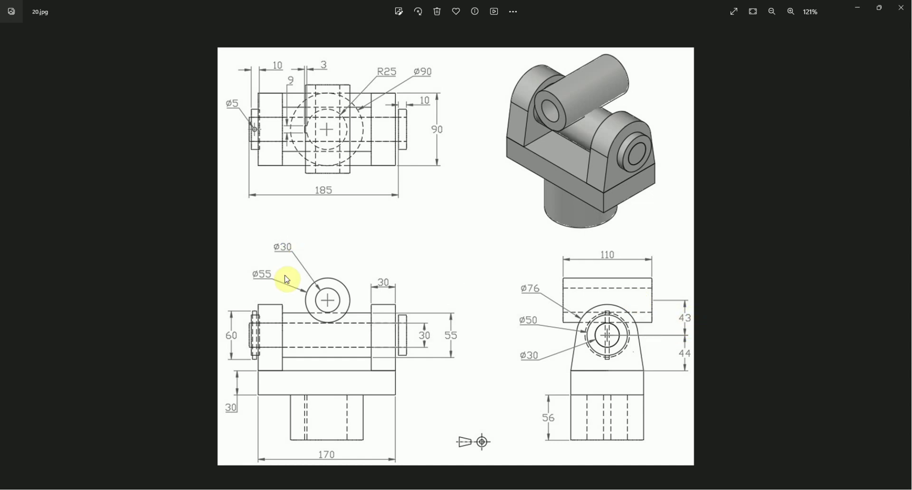
key(alt+Tab)
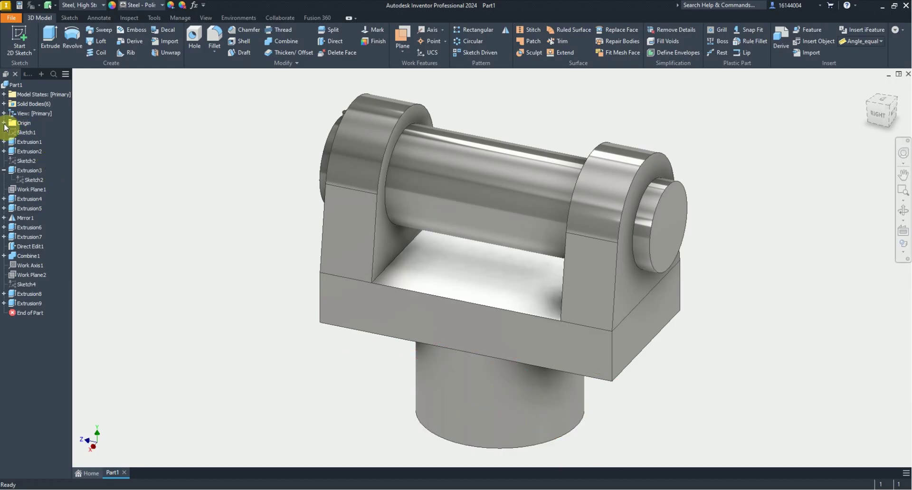
click(4, 123)
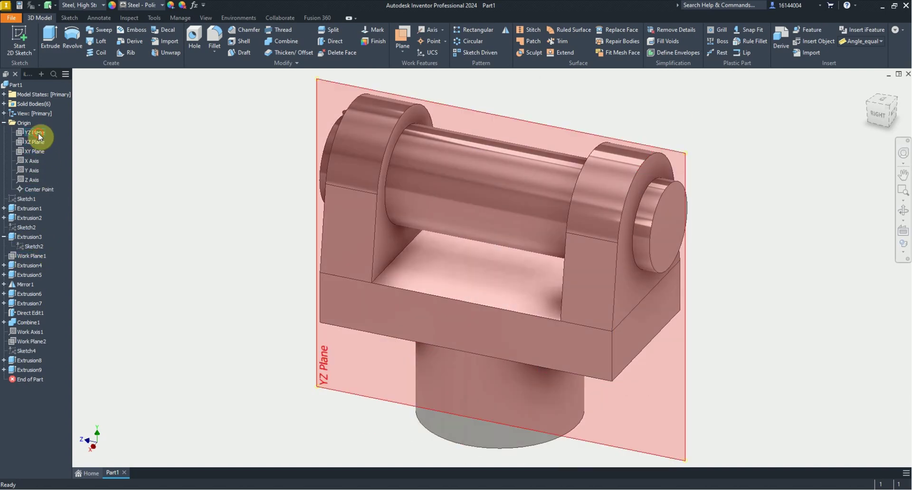
Start a sketch on the YZ plane and draw two concentric circles
click(34, 132)
key(s)
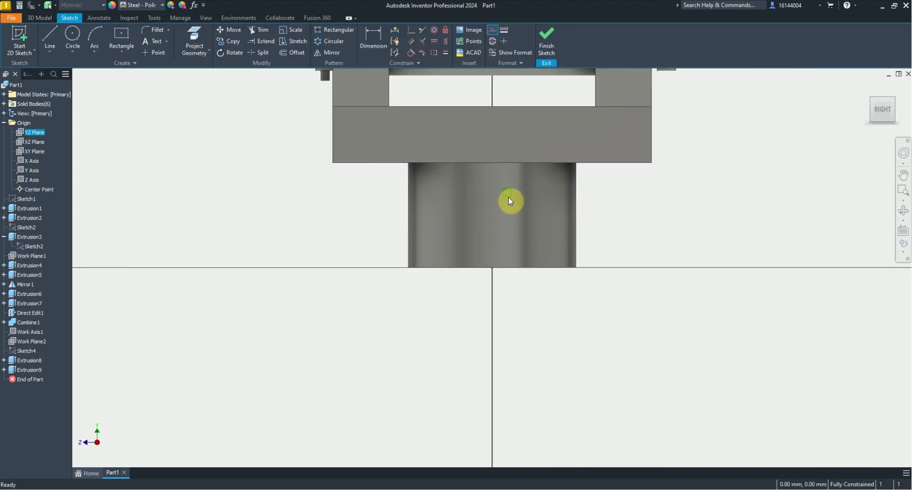
click(73, 34)
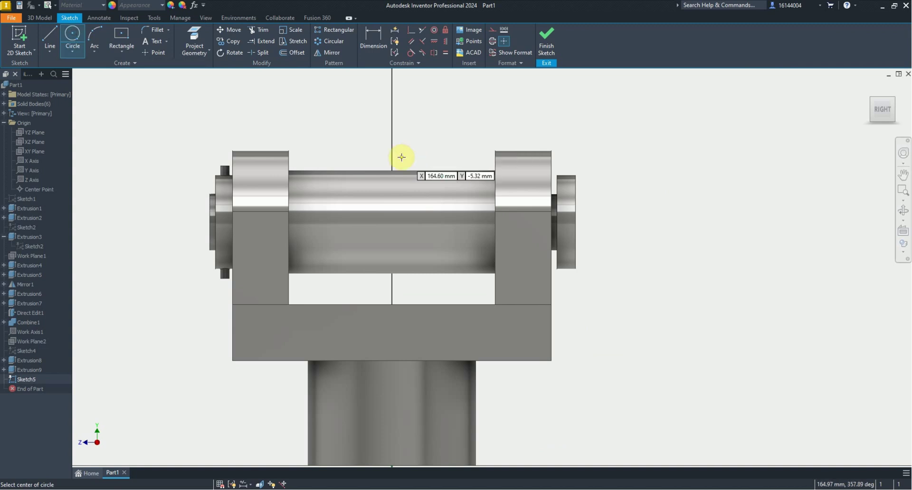
click(391, 134)
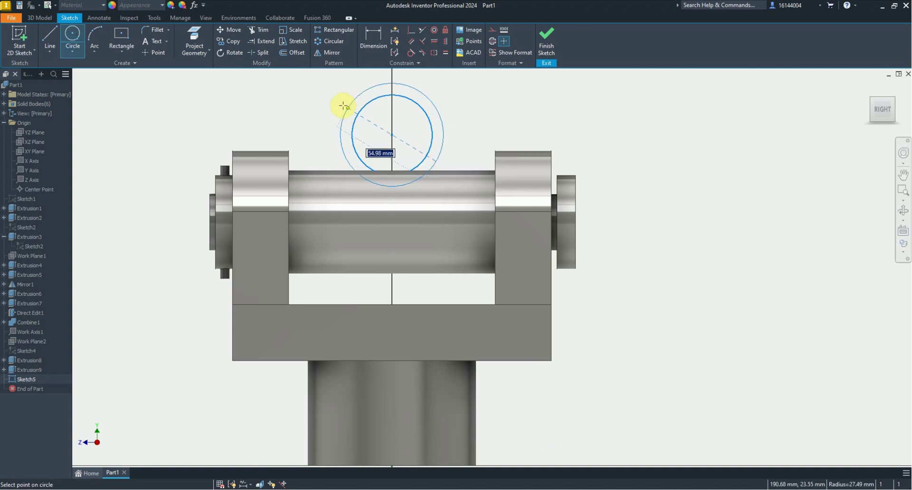
click(347, 93)
right_click(523, 91)
click(554, 92)
Dimension the inner circle Ø30 and the outer circle Ø55, moving them above the shaft
key(d)
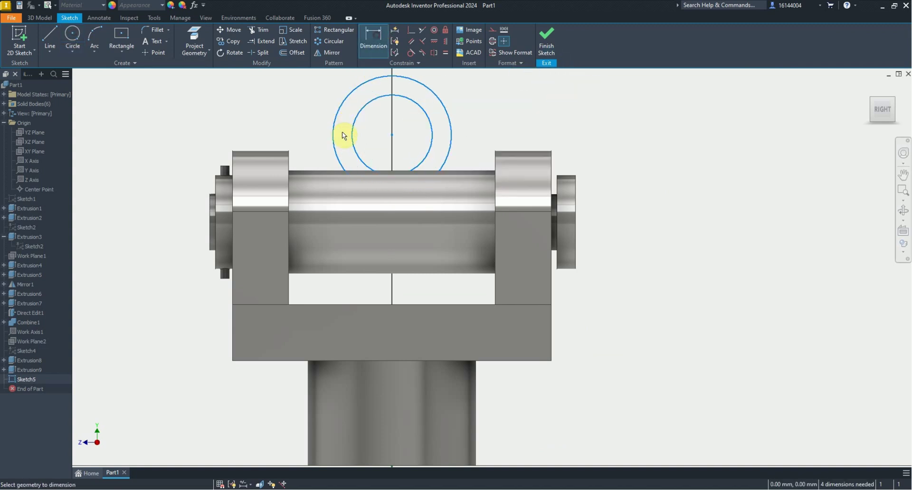
click(352, 130)
click(317, 110)
text(30)
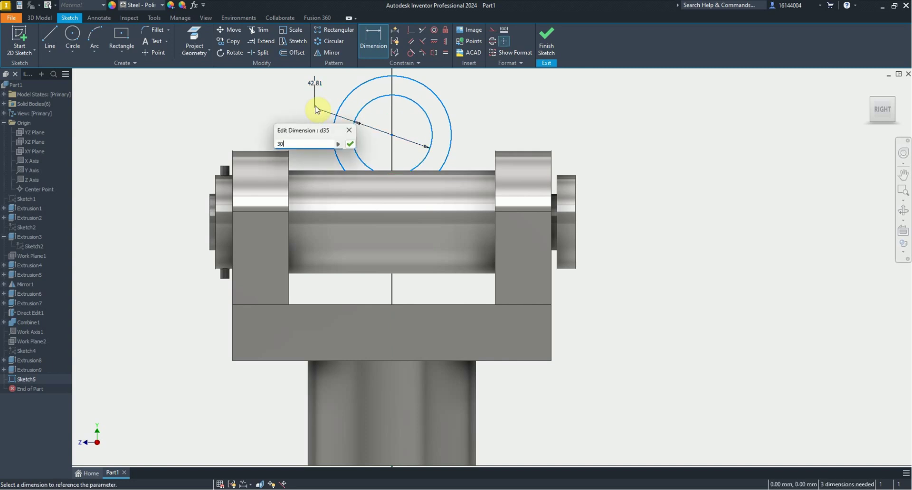
key(Return)
click(384, 276)
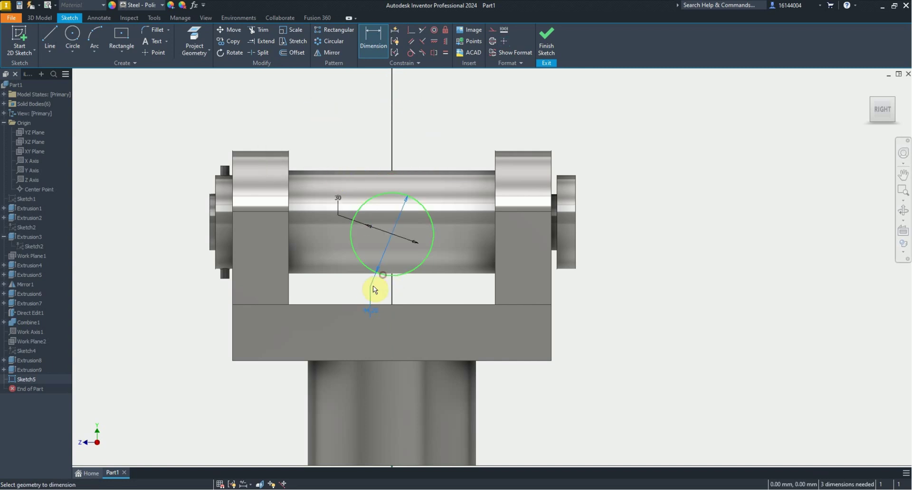
key(Escape)
drag(389, 242, 370, 87)
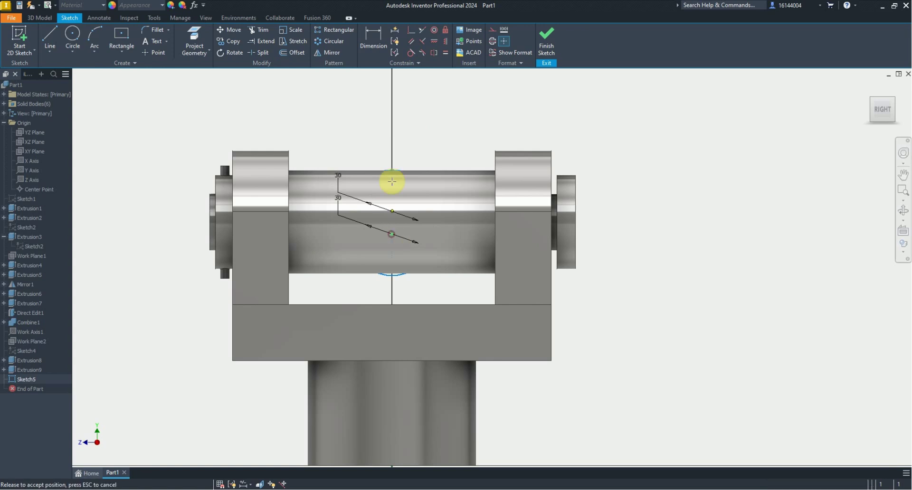
click(352, 126)
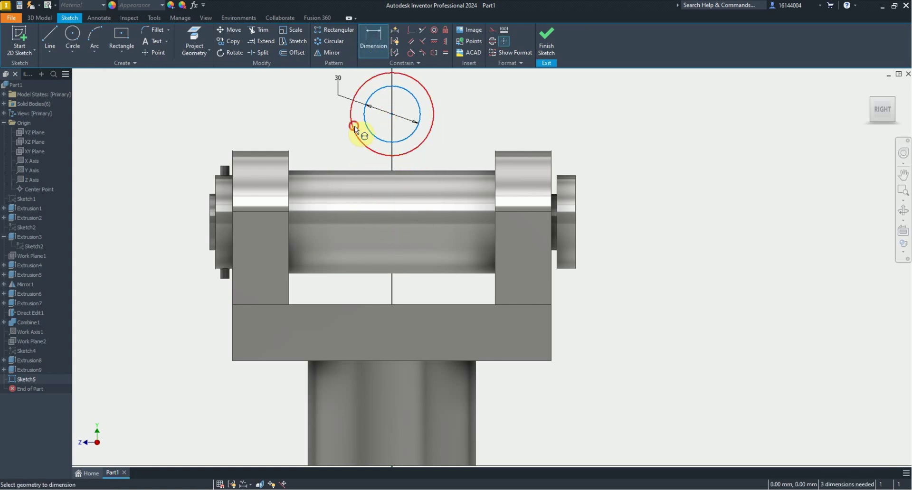
click(319, 112)
text(55)
key(Return)
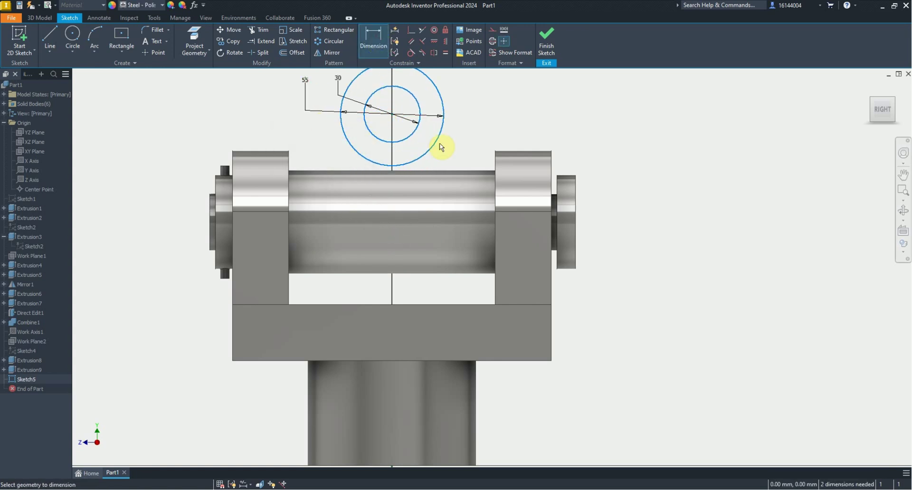
middle_drag(438, 146, 369, 206)
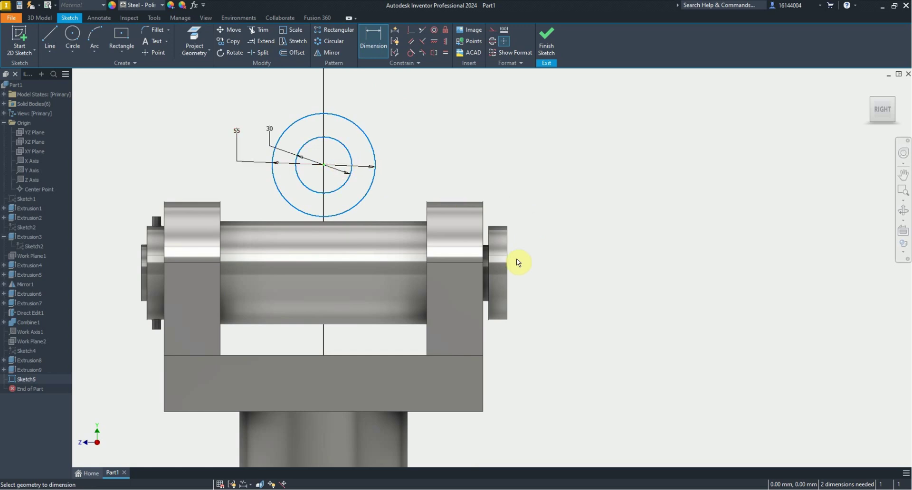
key(Escape)
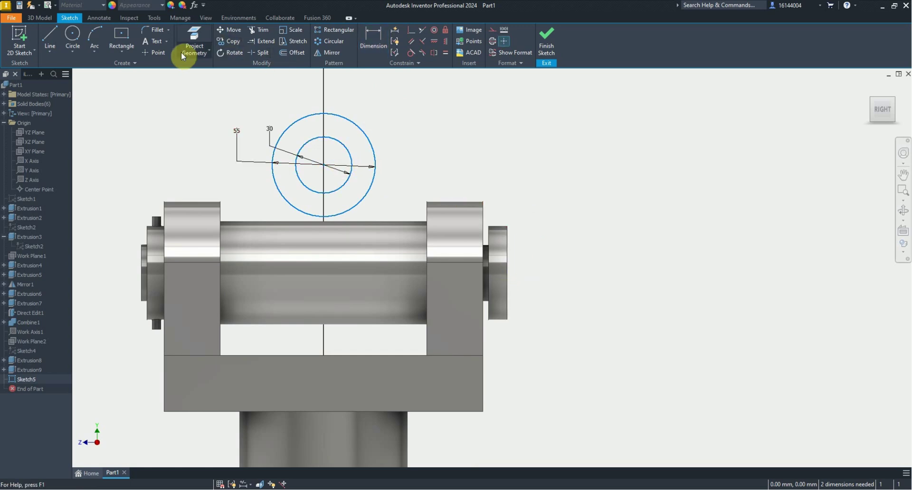
Project part edges and dimension the circle centre 43 from the pin end
click(183, 56)
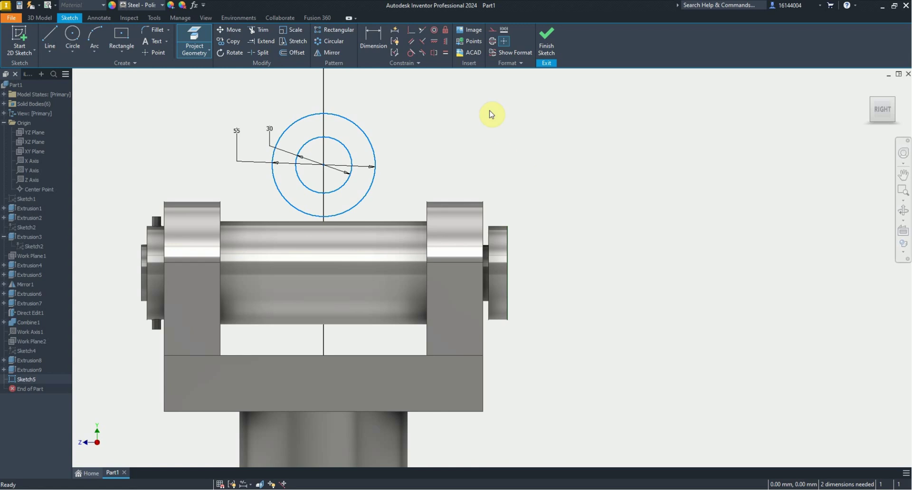
key(d)
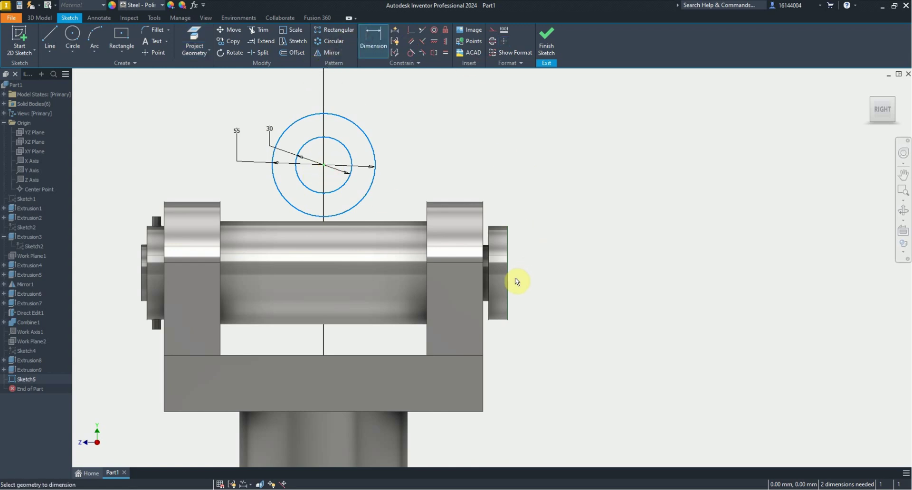
click(507, 275)
click(565, 212)
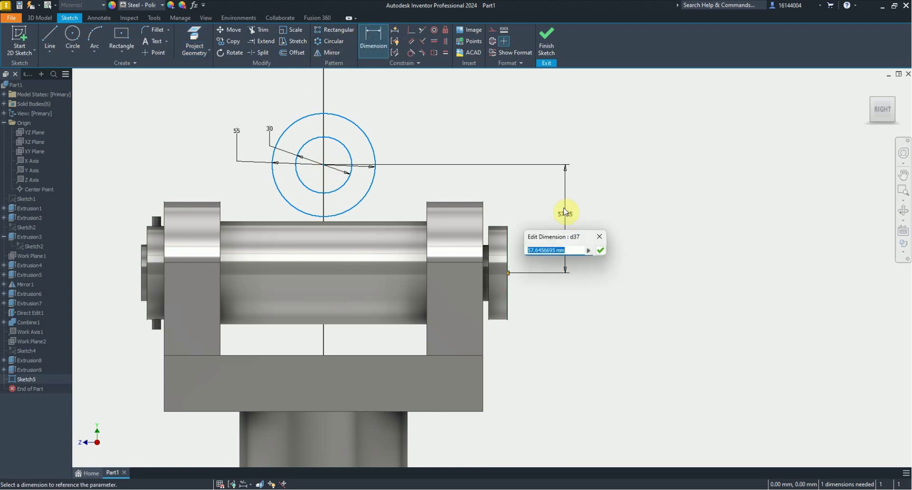
key(Return)
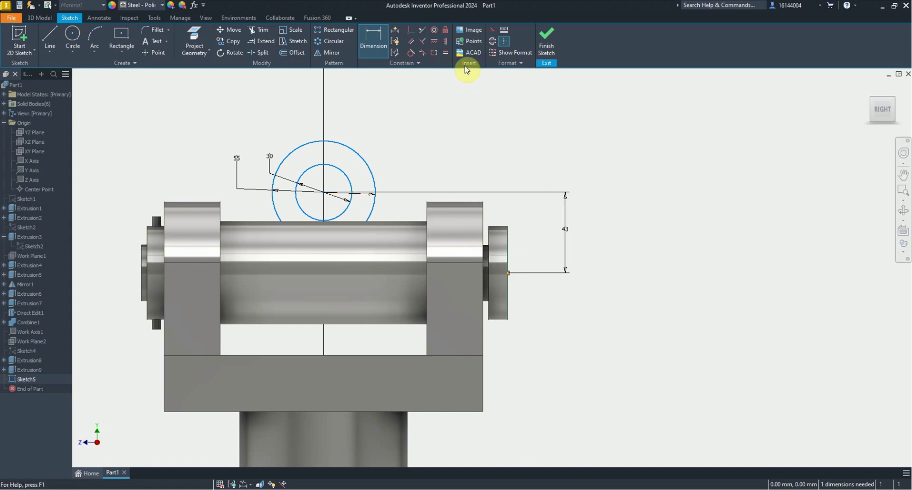
click(446, 41)
Align the circle centre vertically with the origin to fully constrain the sketch
middle_drag(331, 172, 334, 110)
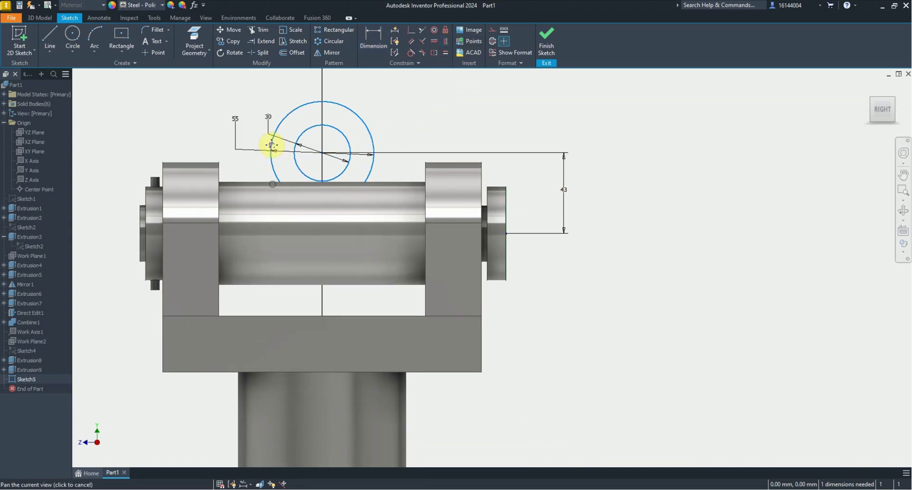
click(446, 41)
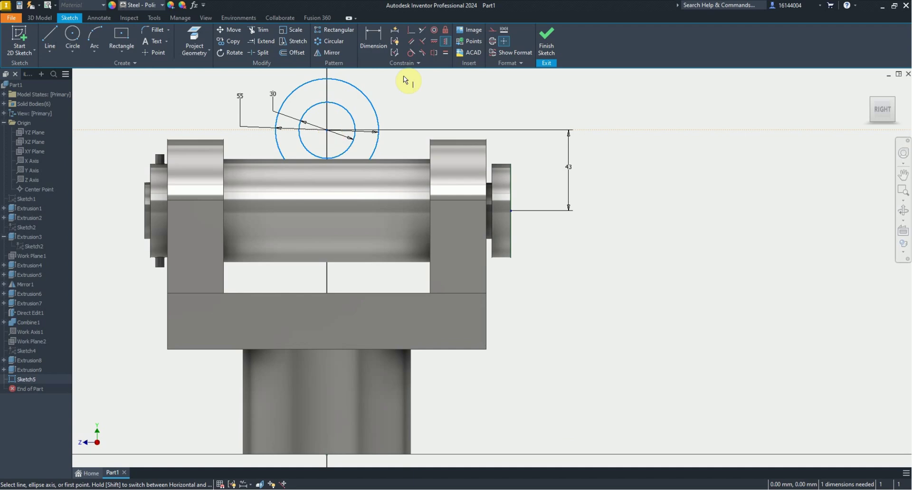
click(434, 41)
click(327, 129)
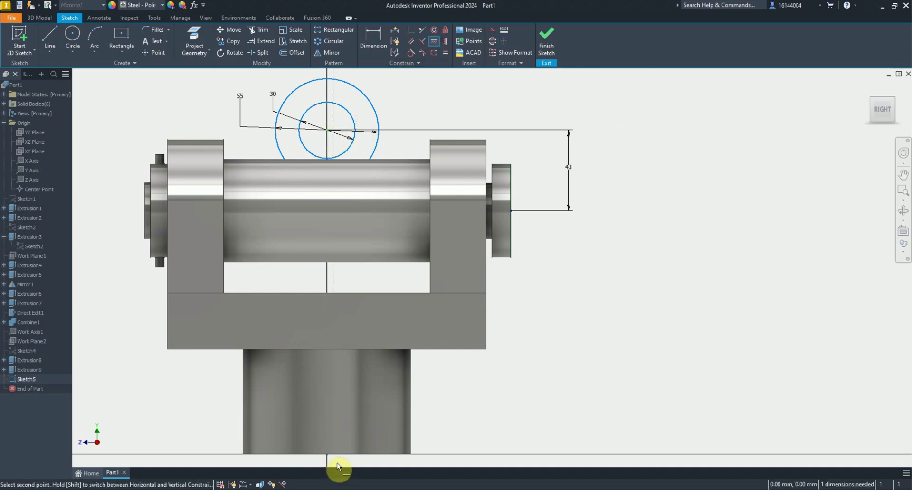
click(327, 454)
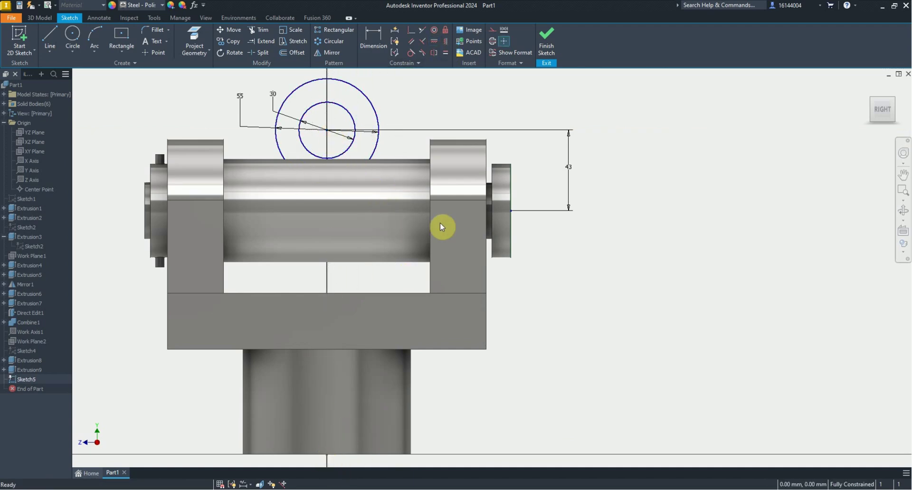
Extrude the Ø55/Ø30 ring 110 mm as a Join onto the bracket
click(40, 18)
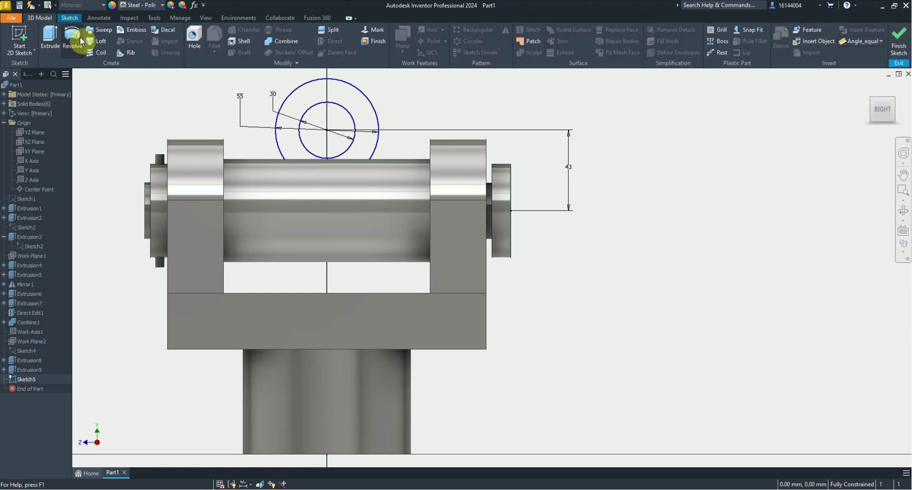
click(59, 51)
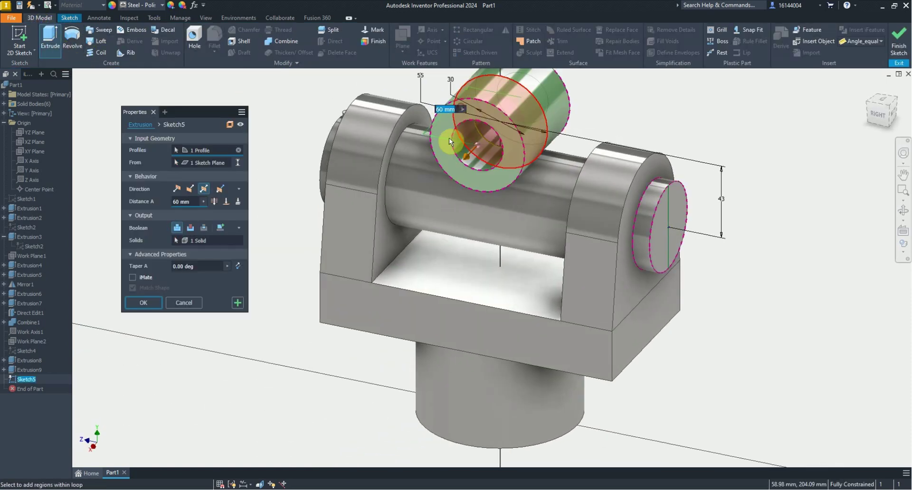
click(220, 229)
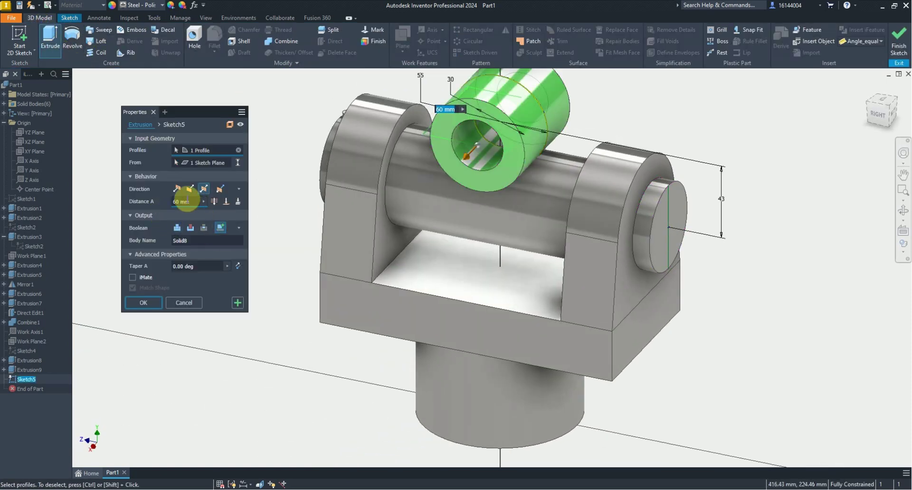
click(177, 228)
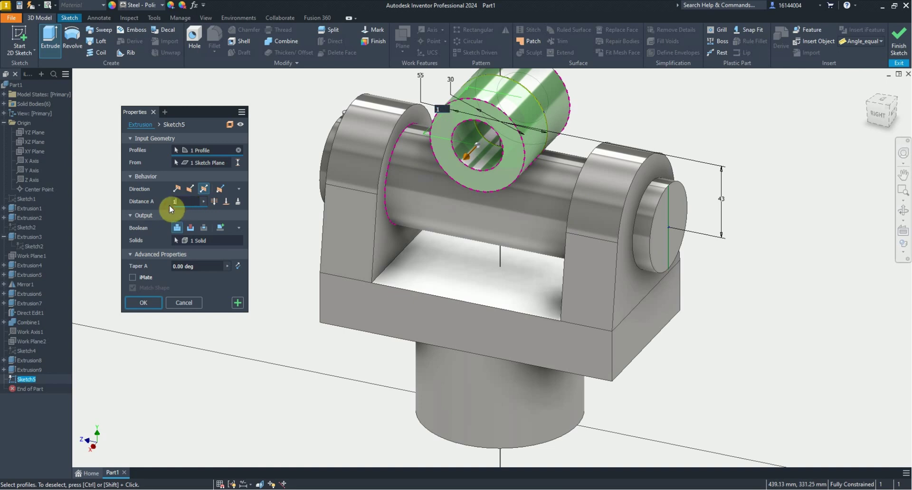
text(10)
click(157, 307)
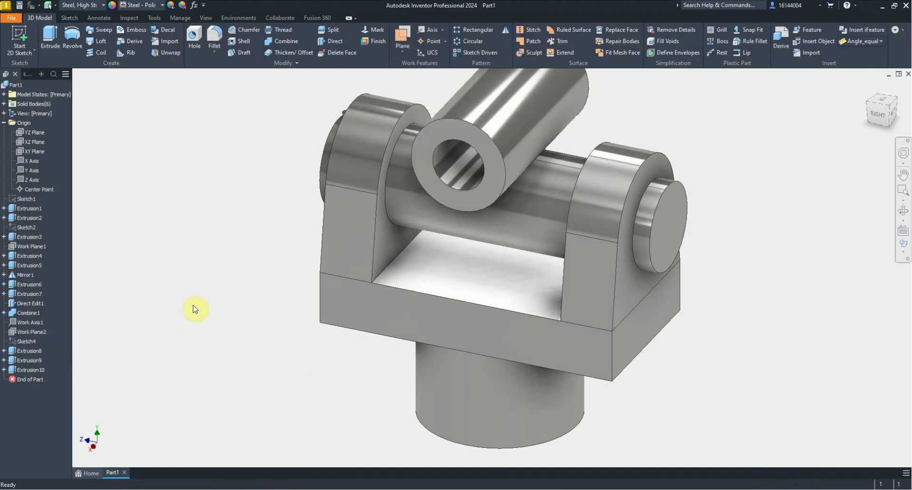
scroll(233, 305, up, 3)
scroll(248, 305, down, 4)
shift+middle_drag(332, 275, 377, 224)
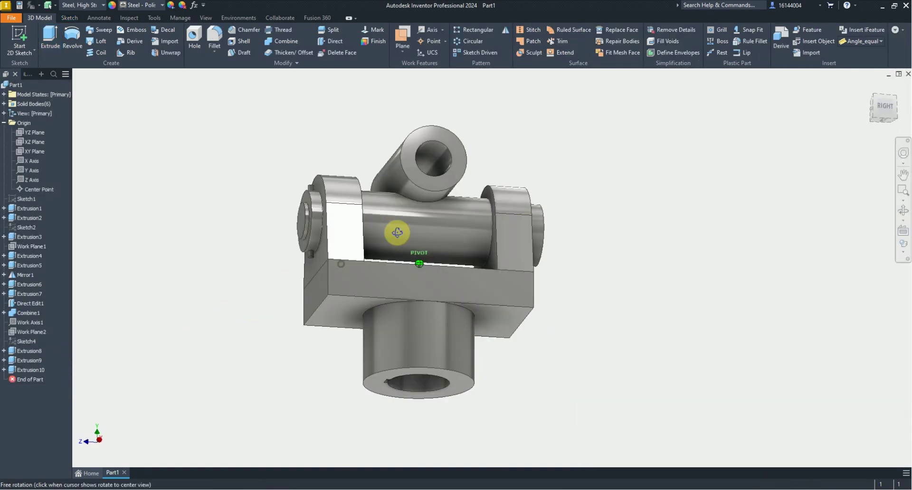
mouse_move(427, 201)
shift+middle_down()
mouse_move(387, 261)
mouse_move(480, 204)
mouse_move(432, 234)
mouse_move(385, 185)
mouse_move(375, 216)
mouse_move(253, 257)
mouse_move(204, 247)
mouse_move(437, 222)
mouse_move(462, 248)
mouse_move(389, 263)
shift+middle_up()
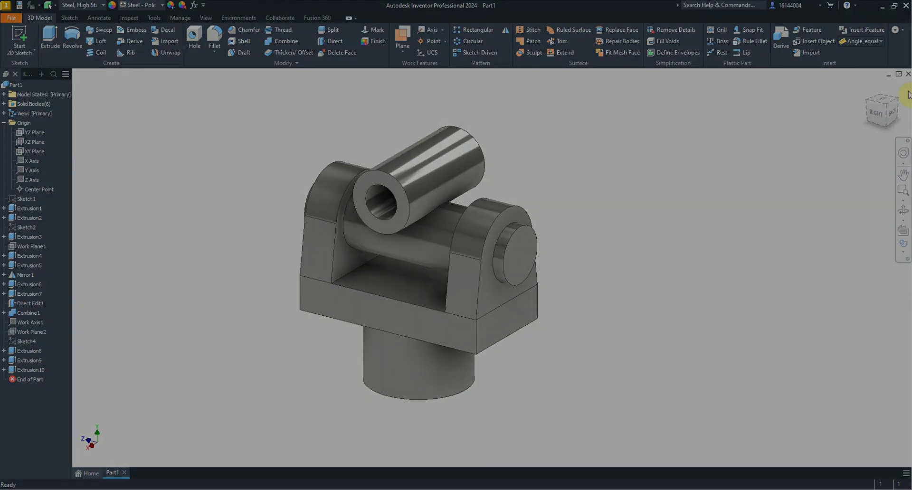